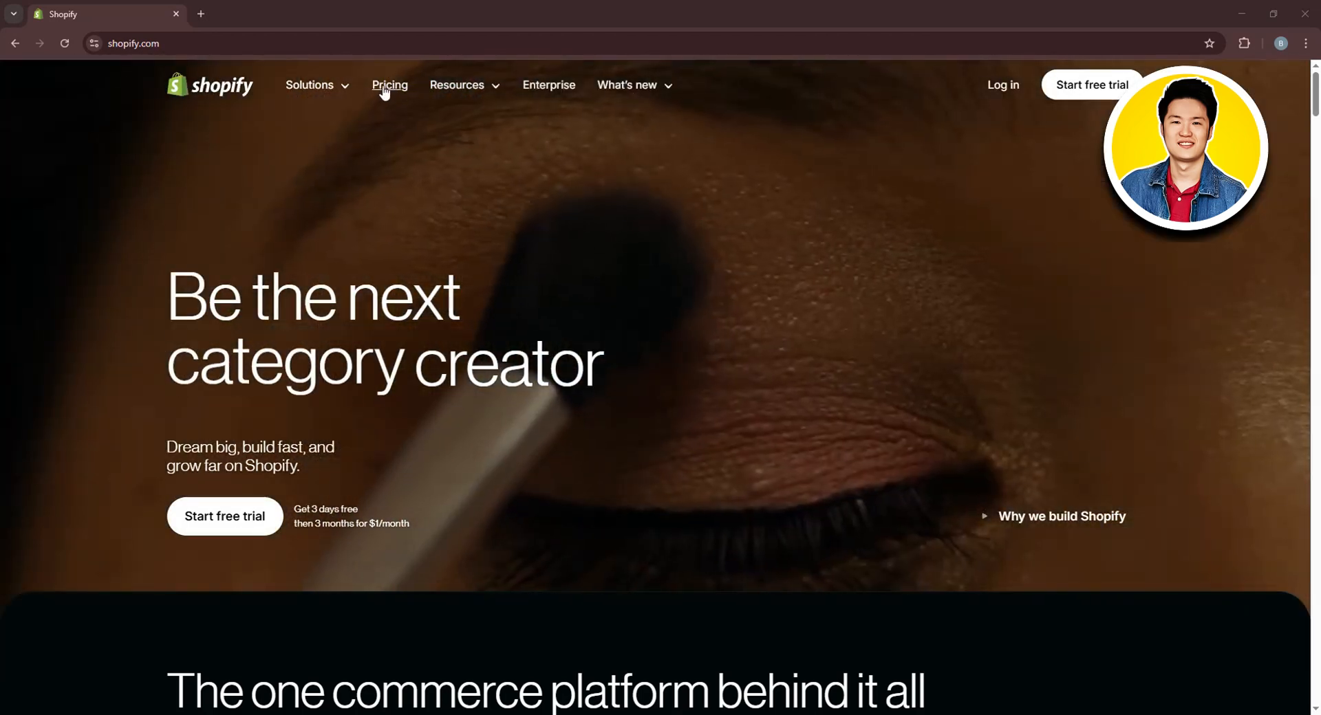
pyautogui.rightClick(384, 90)
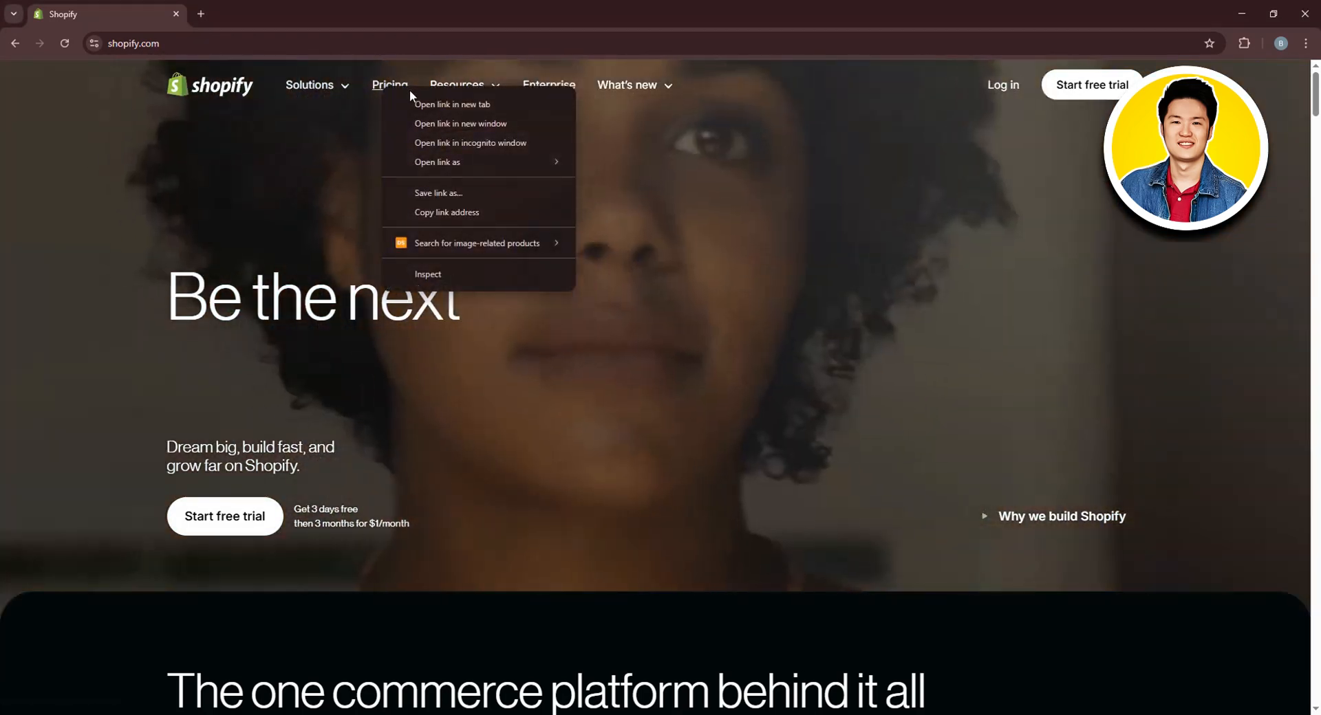
pyautogui.click(413, 103)
pyautogui.click(280, 13)
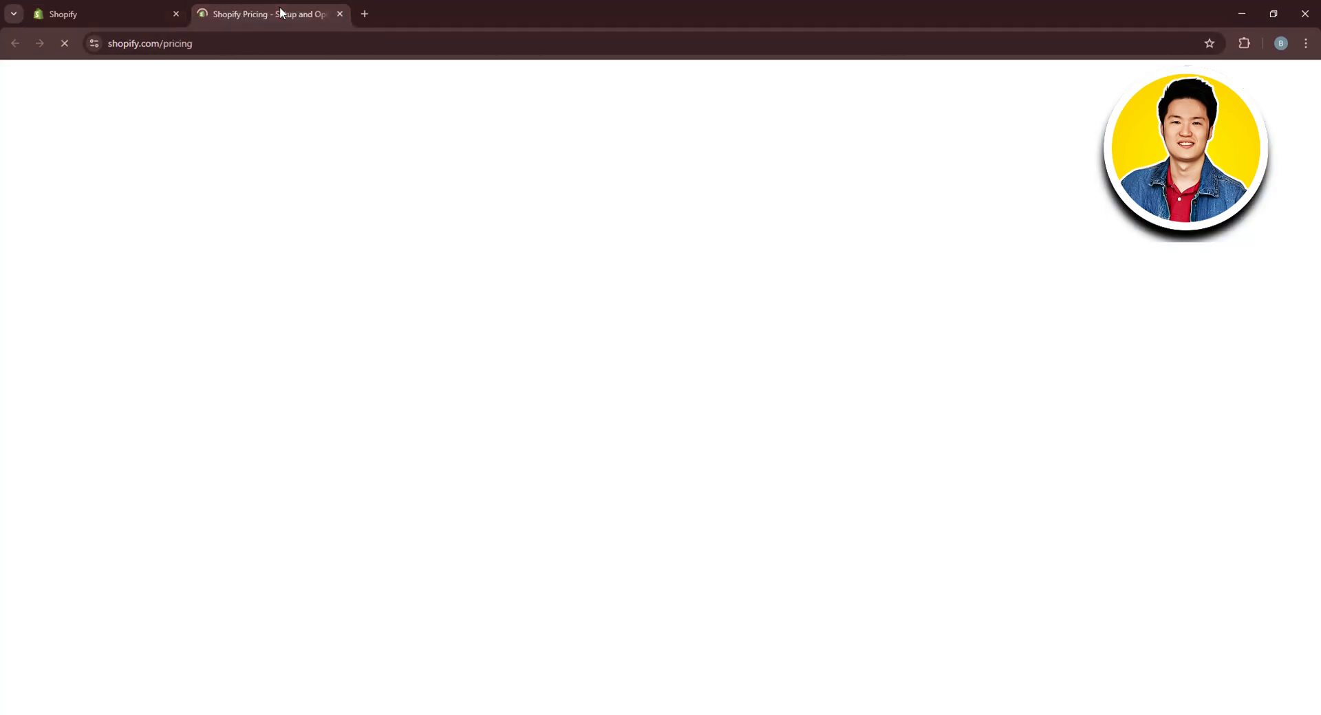
pyautogui.scroll(-4, 680, 326)
pyautogui.scroll(-1, 680, 326)
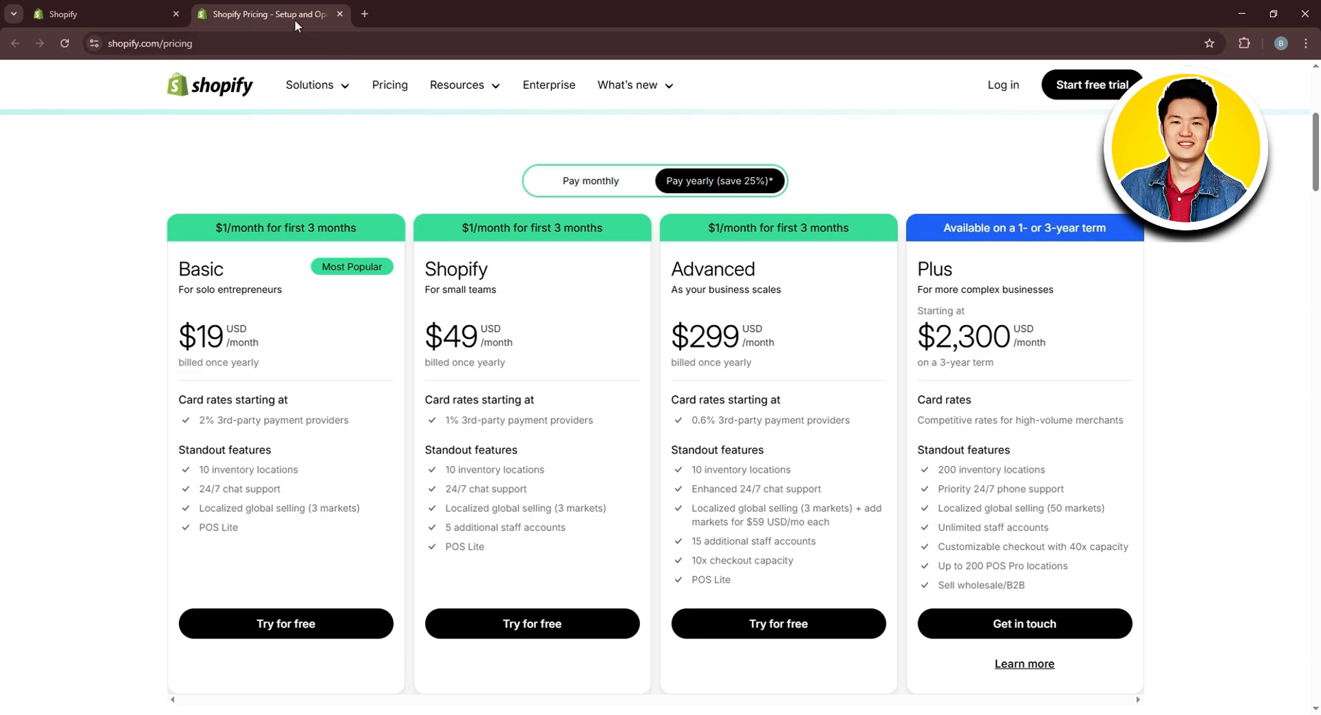
pyautogui.click(103, 14)
pyautogui.click(340, 13)
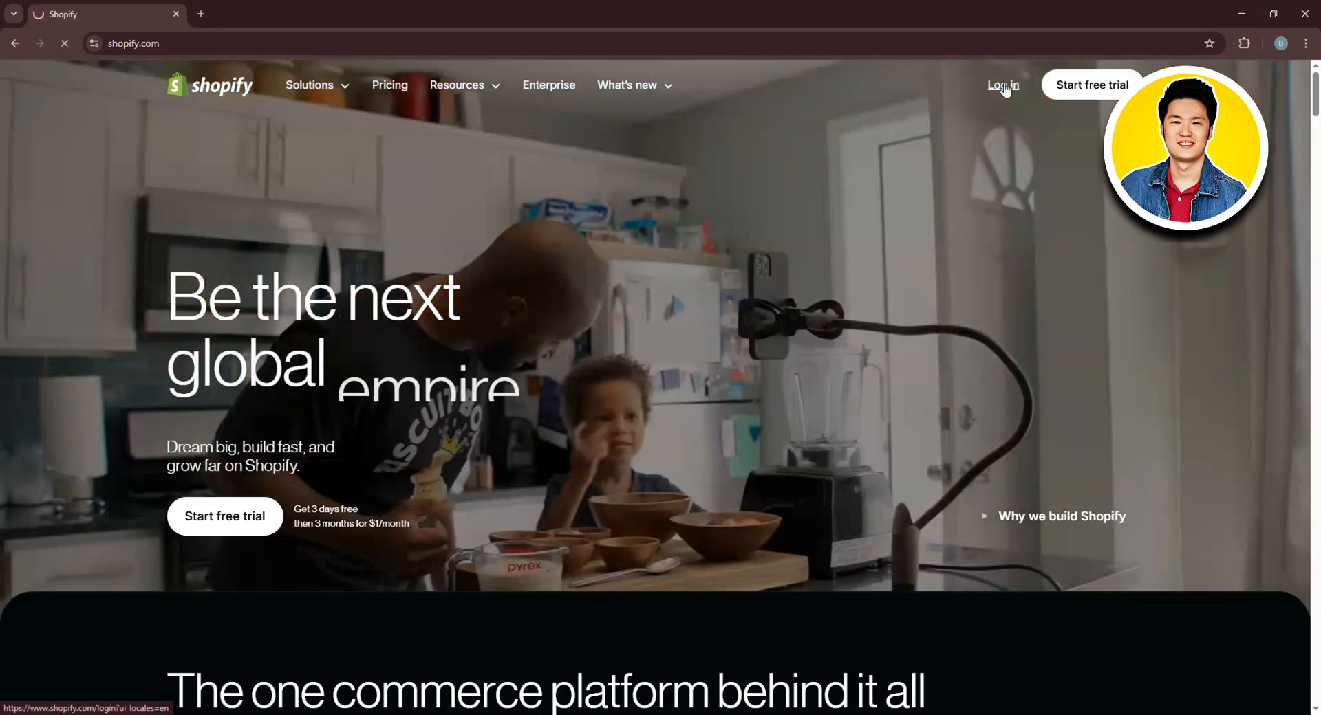
# Log in to My Store's admin home and collapse the '3 days left in your trial' reminder
pyautogui.click(1003, 86)
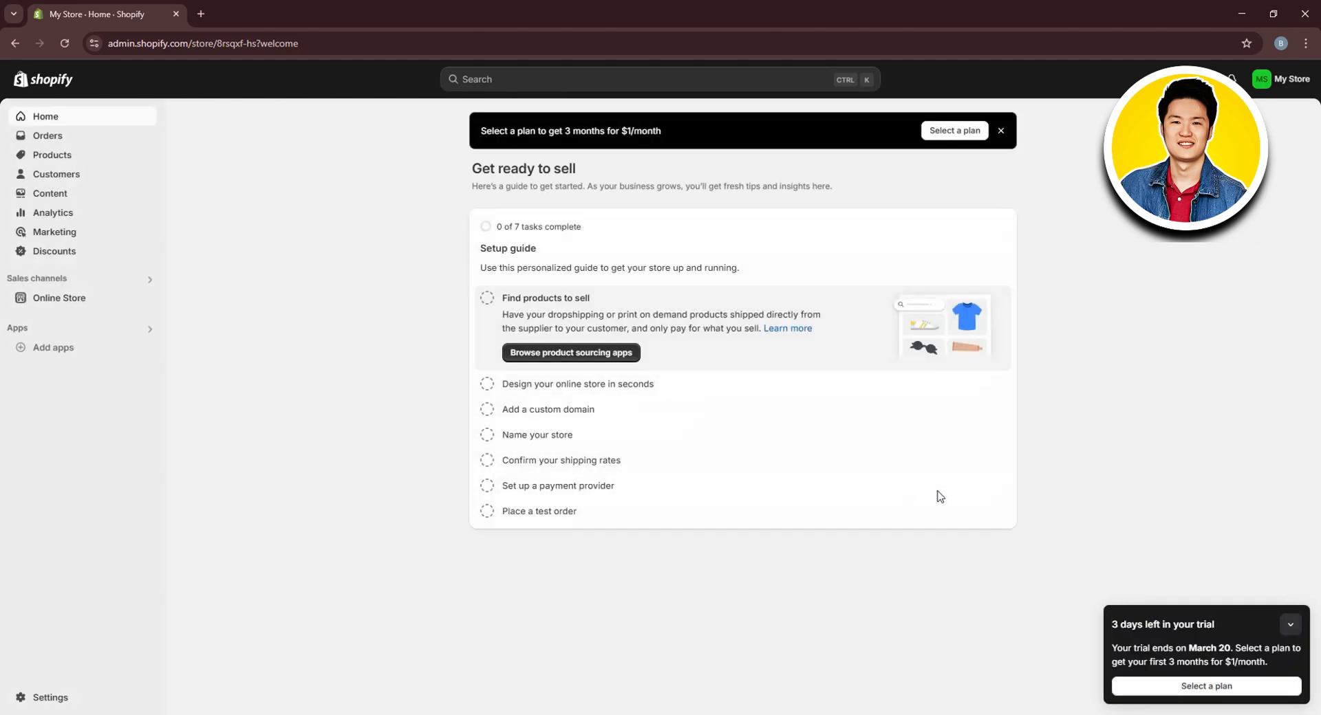
pyautogui.click(1290, 624)
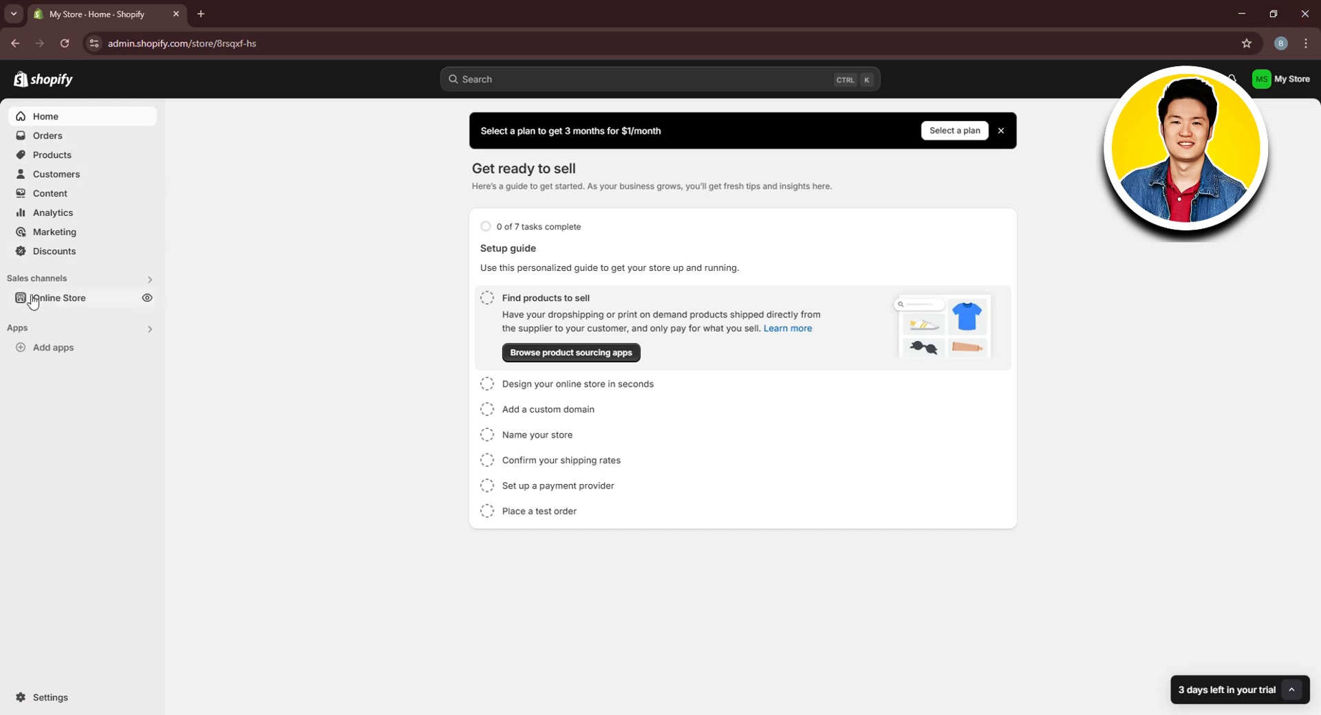
# Go to the Online Store Themes page and review it, with Dawn 15.3.0 listed as current theme
pyautogui.click(59, 300)
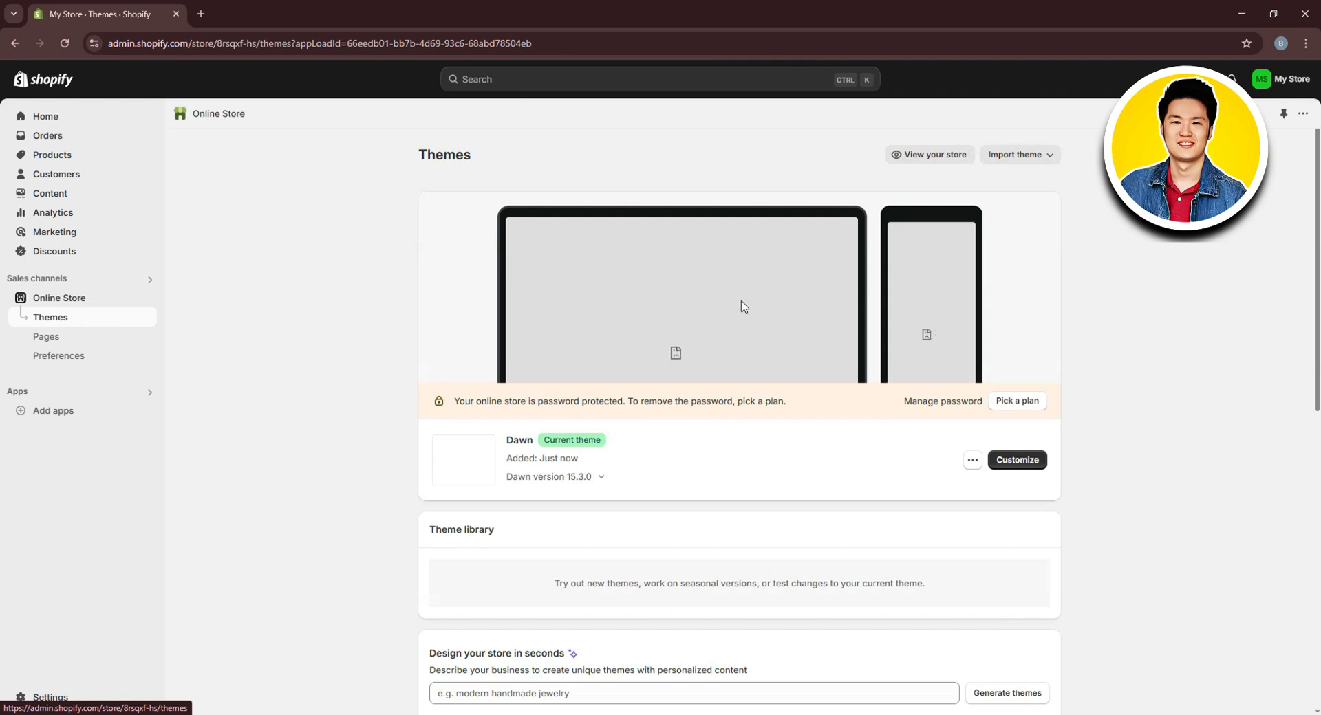
pyautogui.scroll(-6, 758, 348)
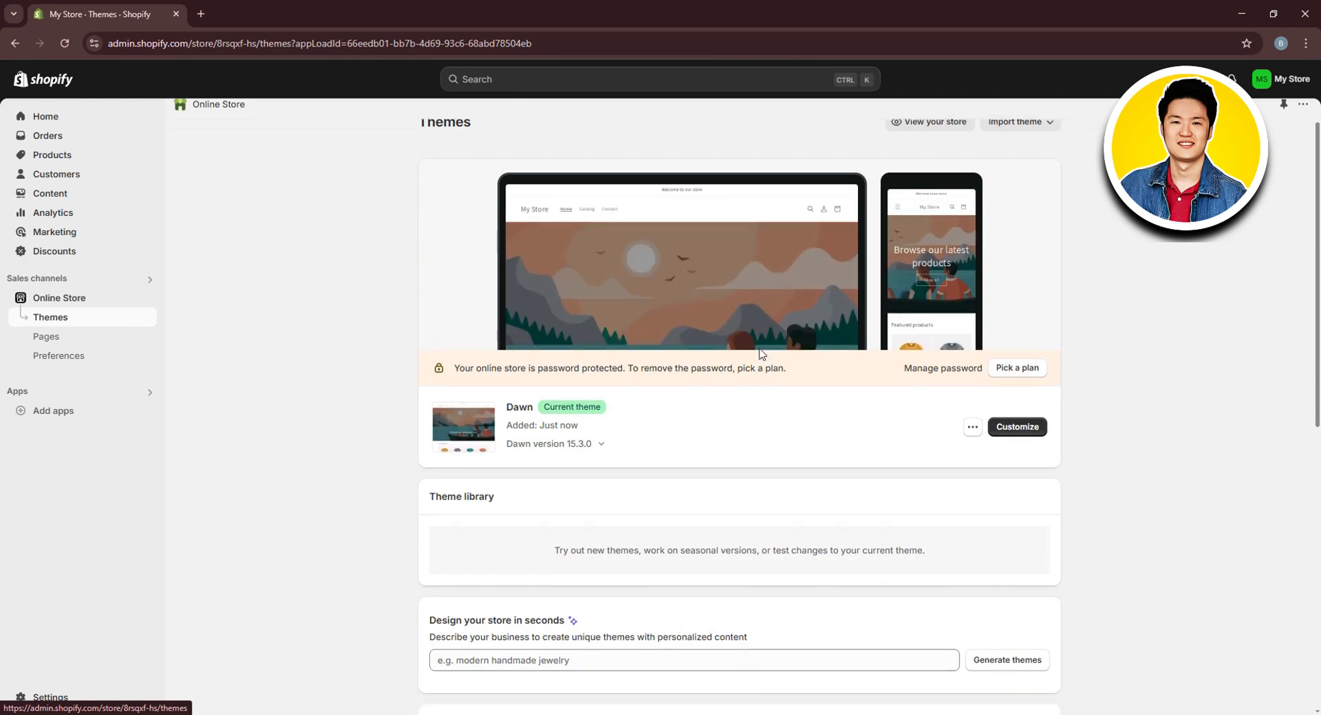
pyautogui.scroll(-1, 755, 340)
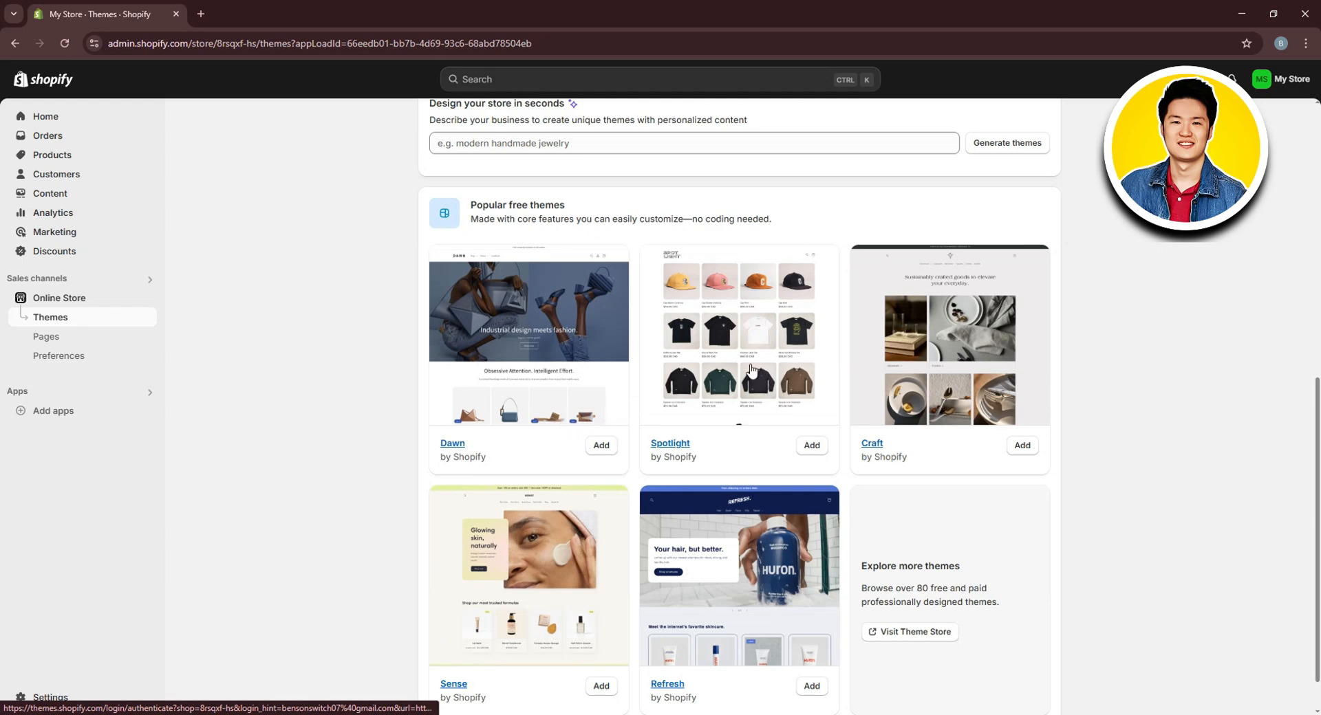
pyautogui.scroll(-1, 932, 377)
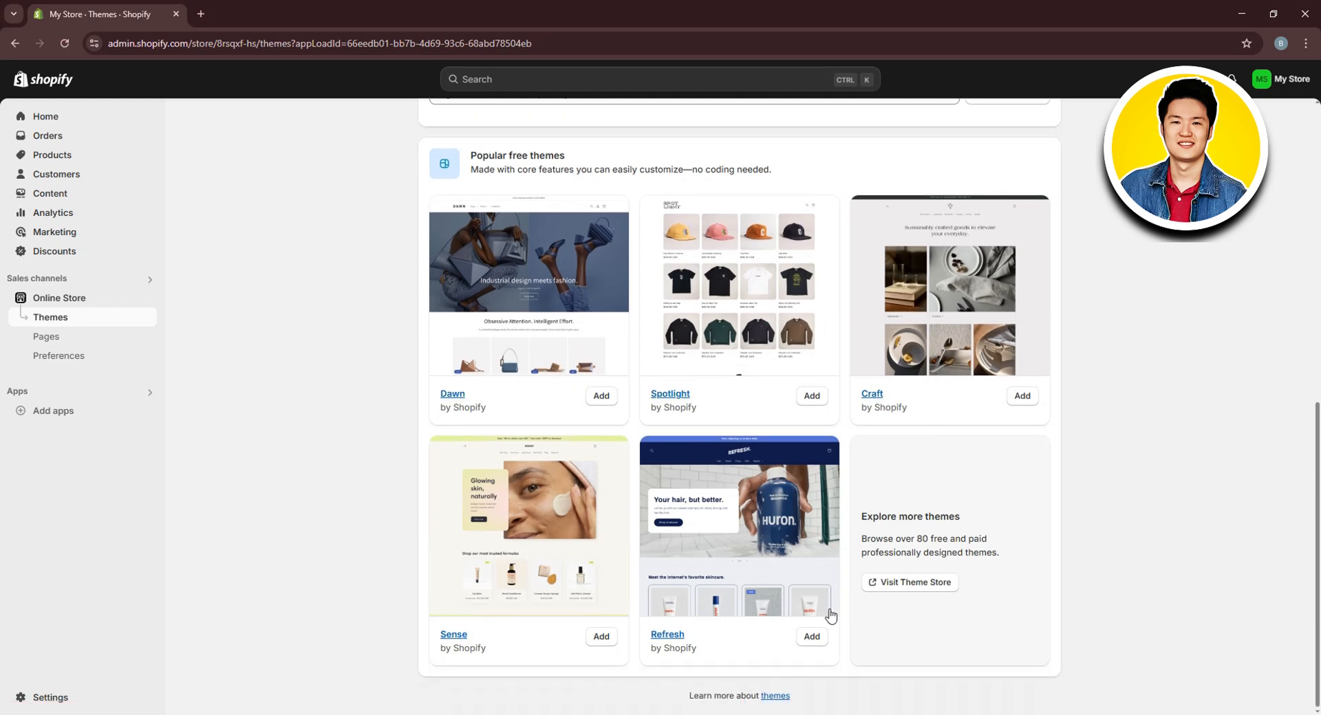
pyautogui.scroll(5, 806, 351)
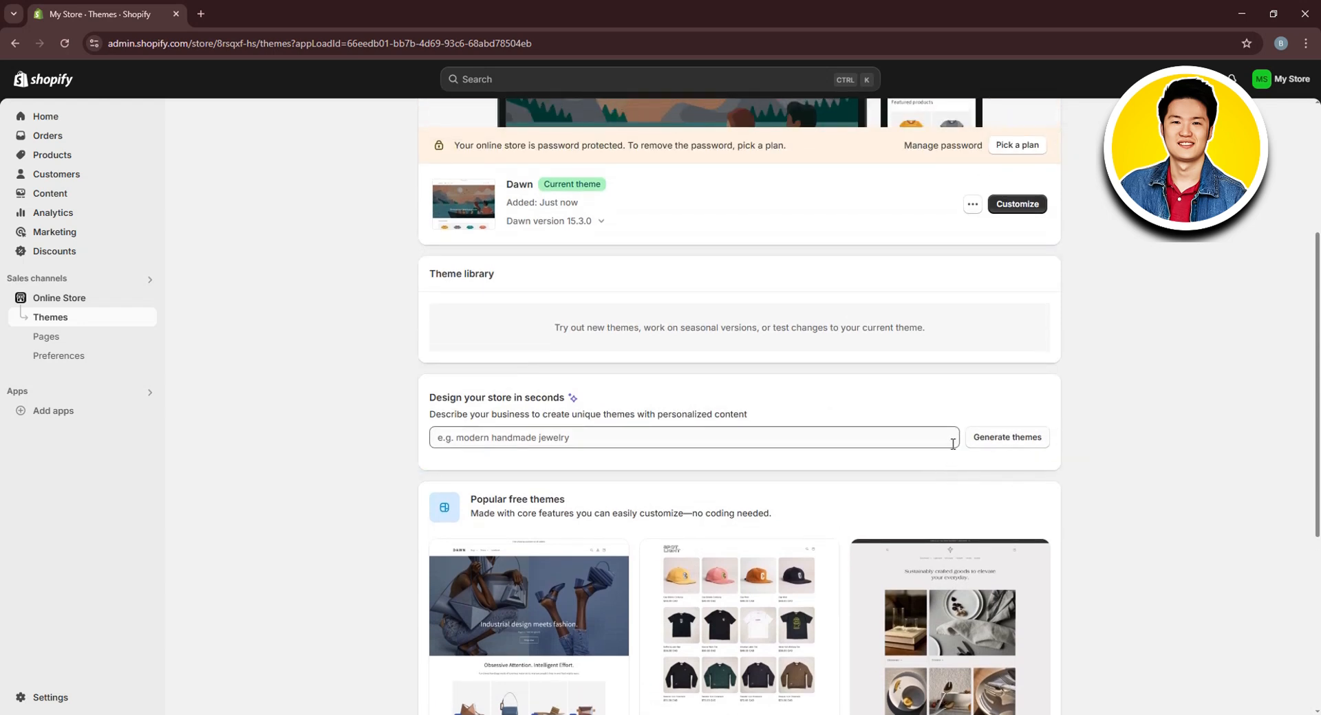
pyautogui.click(791, 433)
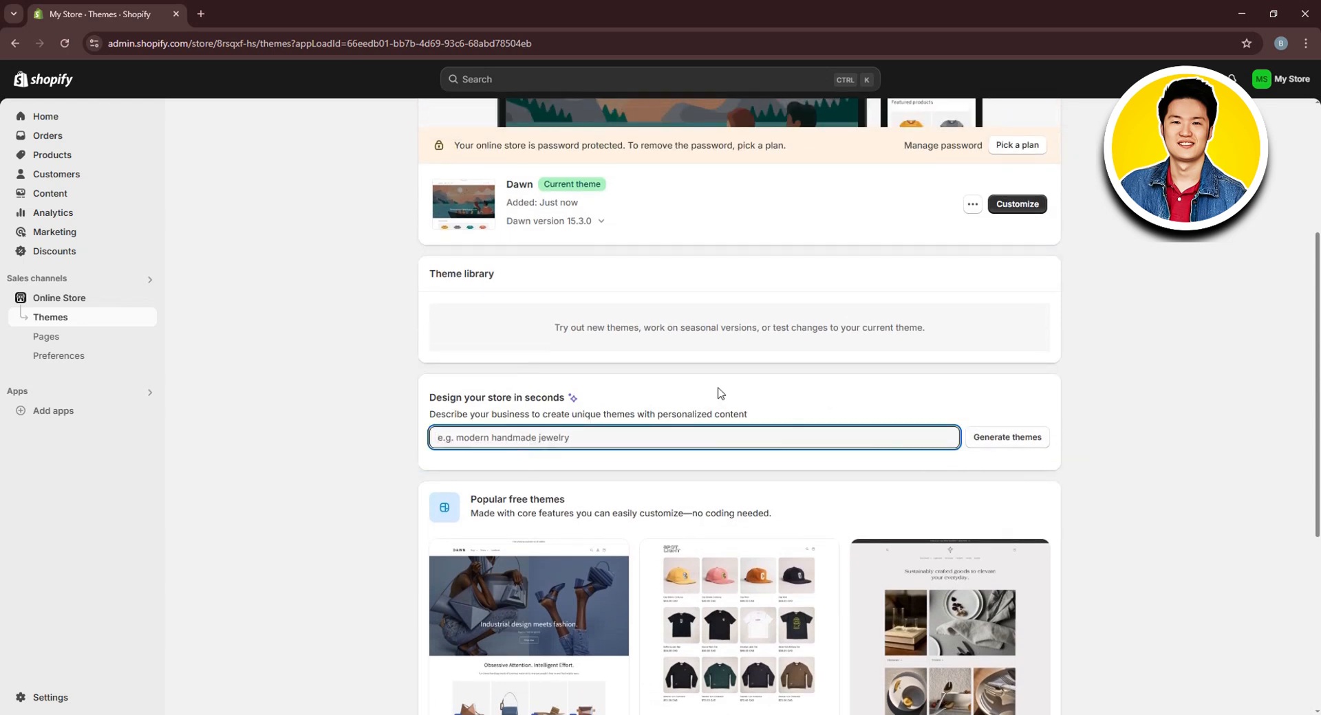
pyautogui.scroll(3, 718, 391)
pyautogui.click(807, 423)
pyautogui.scroll(1, 970, 437)
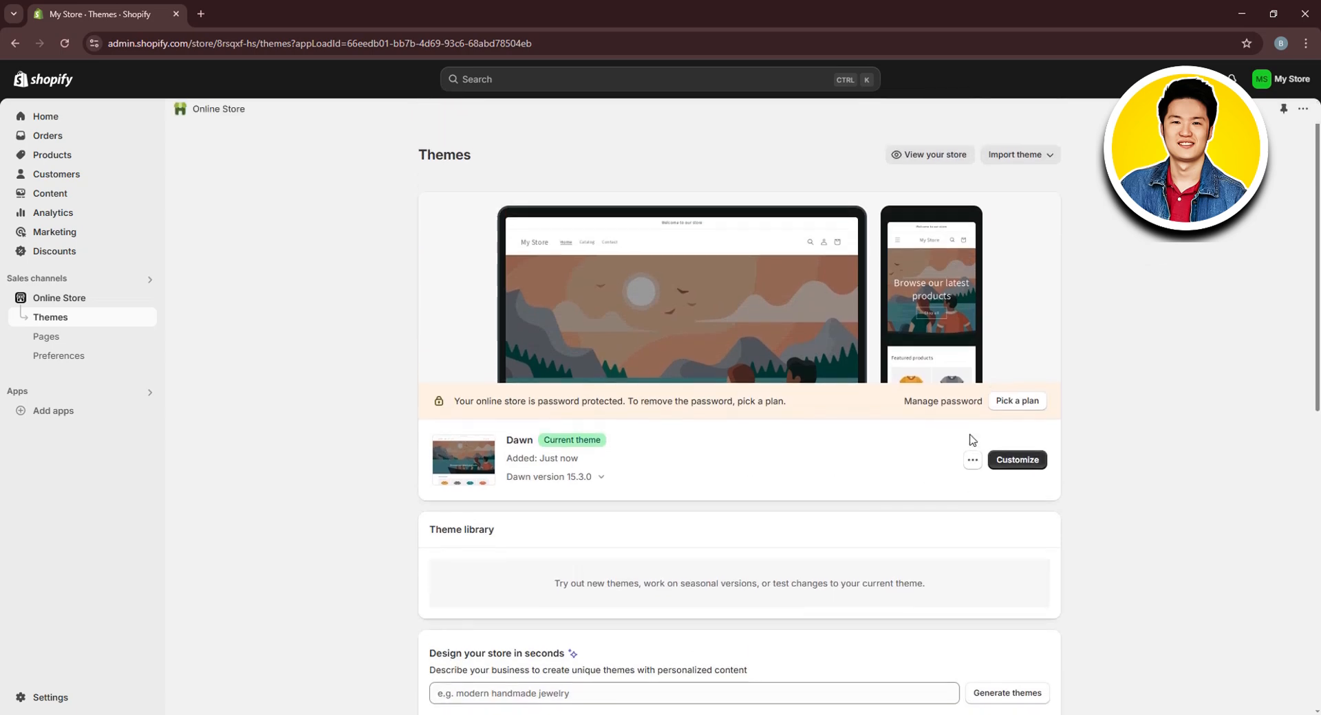
# Customize the Dawn theme's home page and show the Image banner section's settings
pyautogui.click(1017, 462)
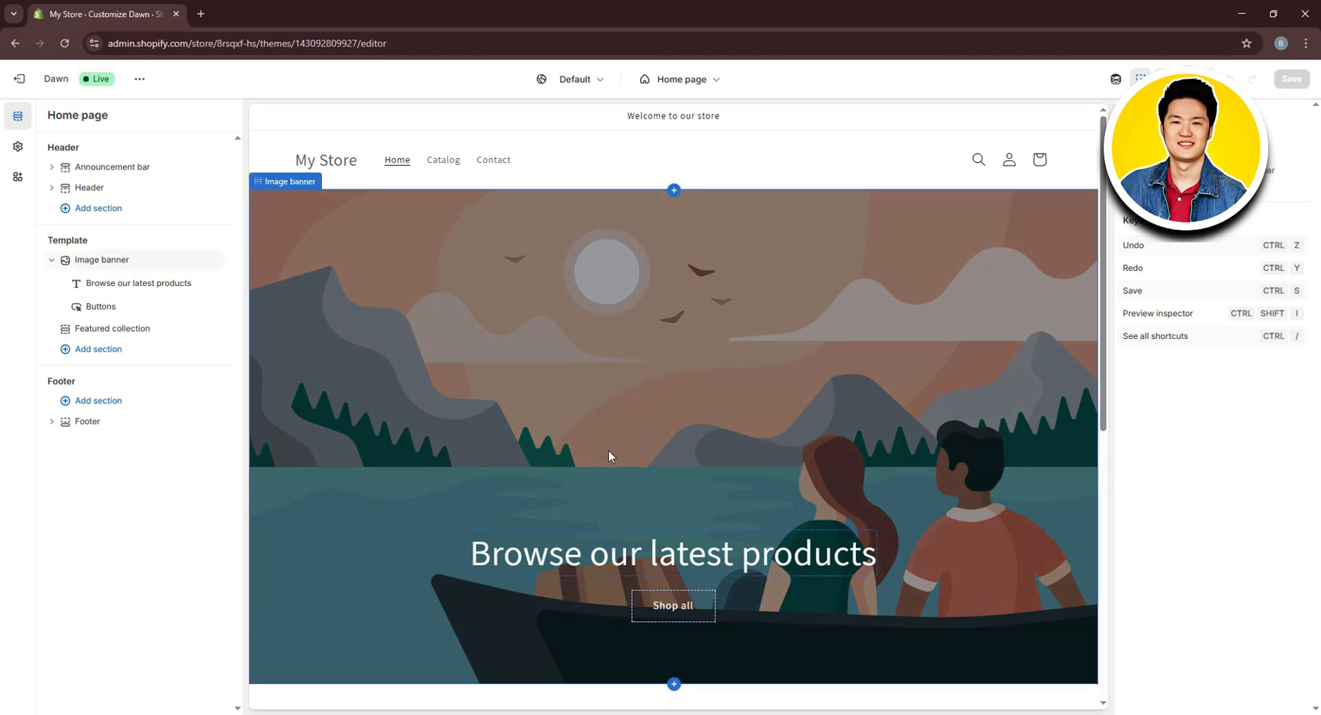
pyautogui.scroll(-1, 766, 365)
pyautogui.scroll(1, 766, 365)
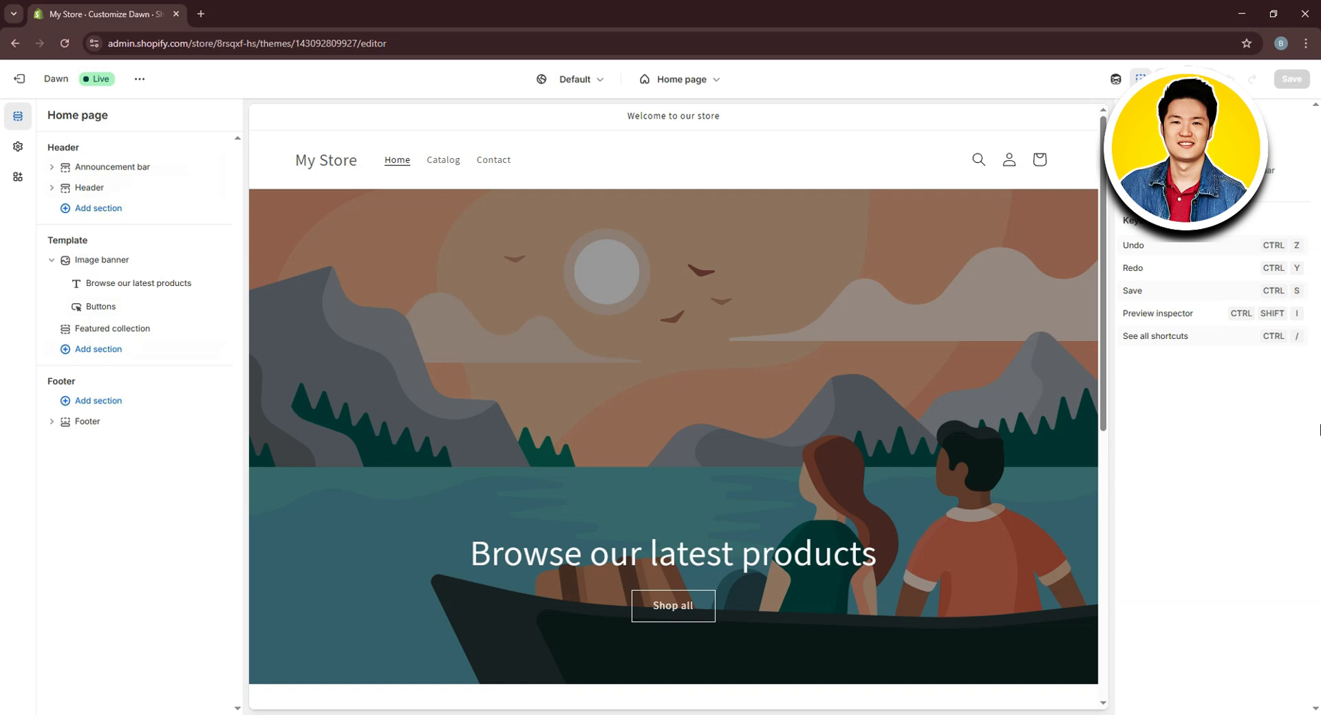
pyautogui.click(99, 260)
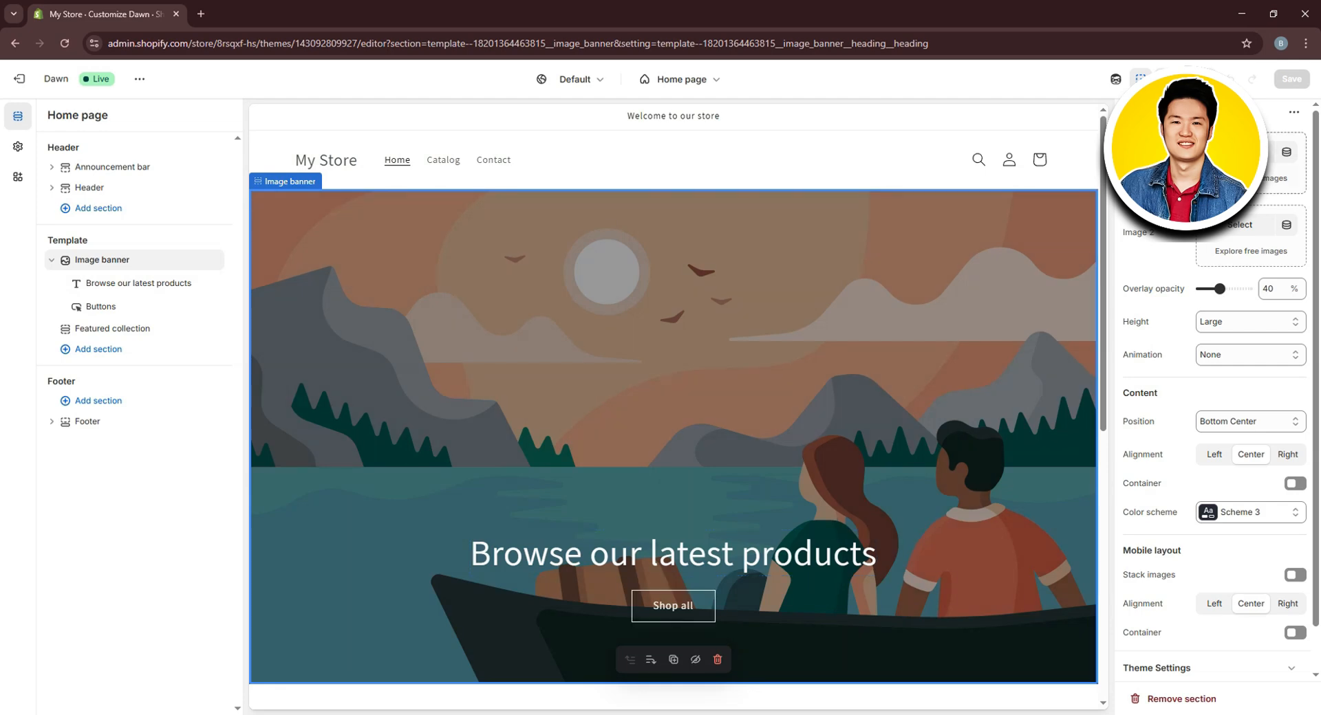
# Upload image file 2910535, the red sports car photo, and use it as the banner image
pyautogui.click(1239, 152)
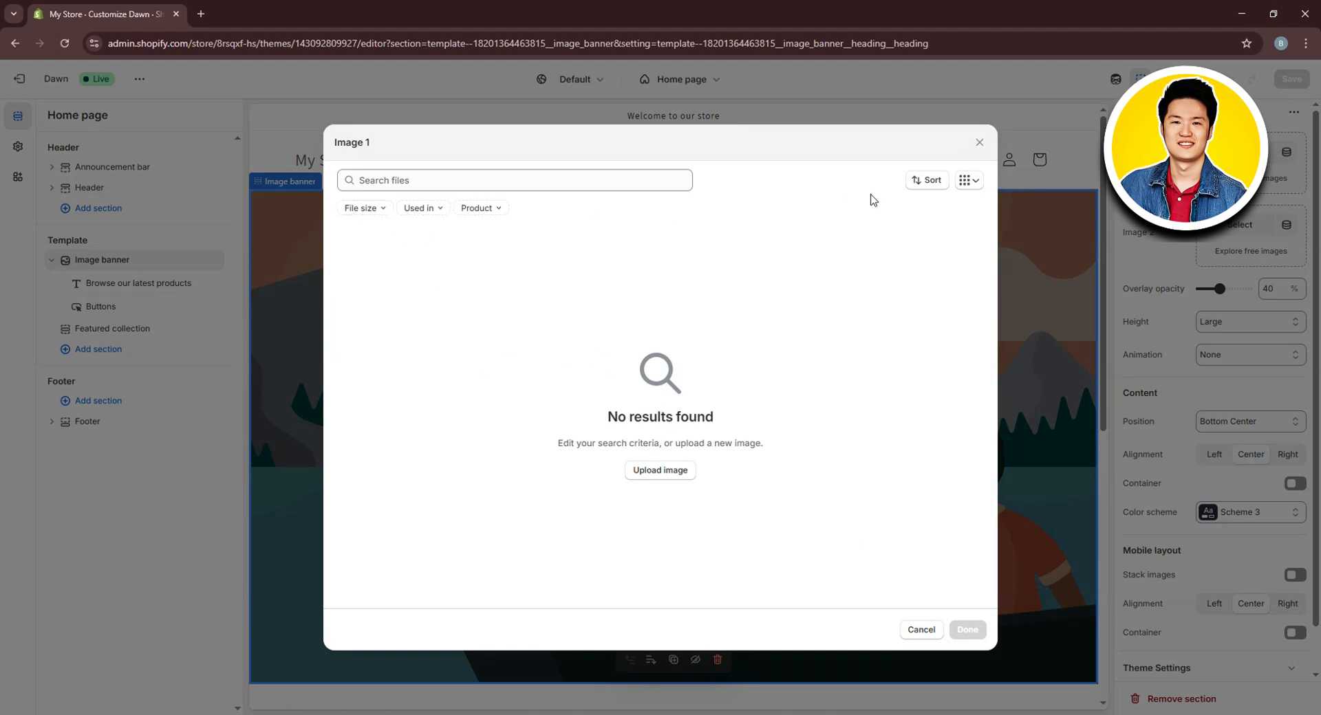
pyautogui.click(505, 182)
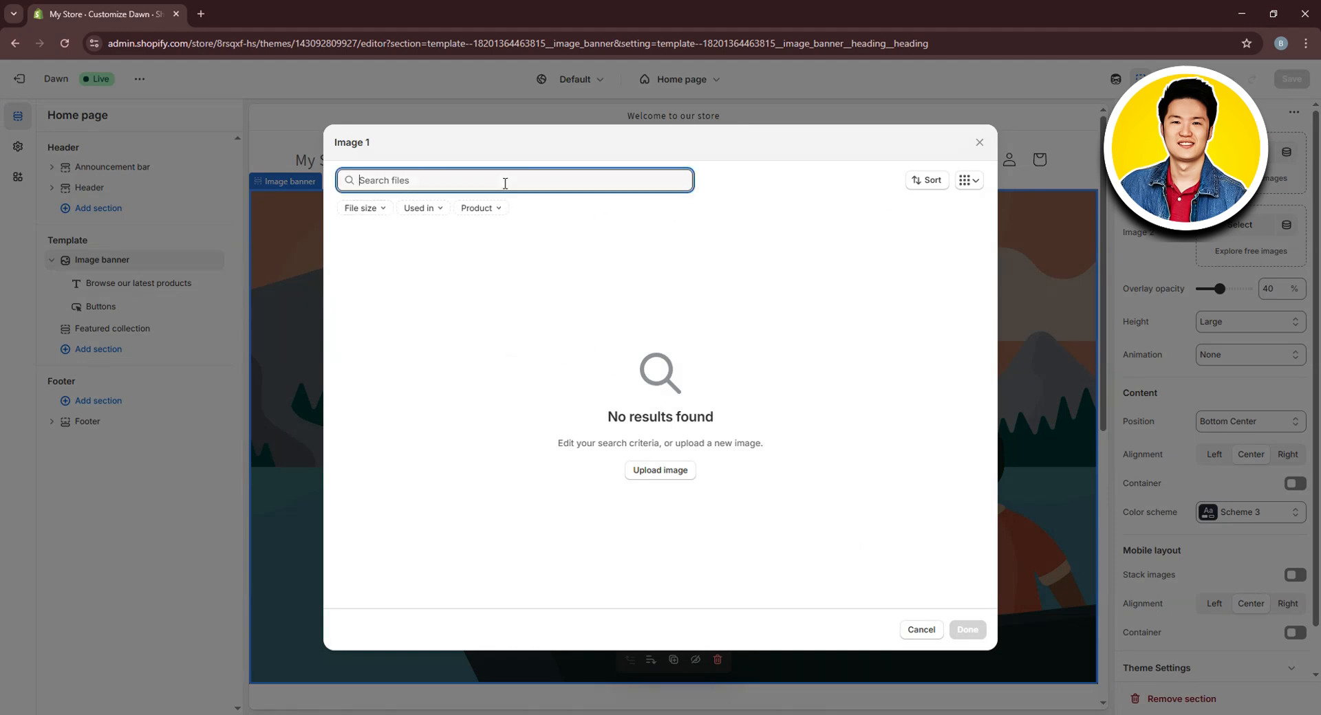
pyautogui.click(858, 321)
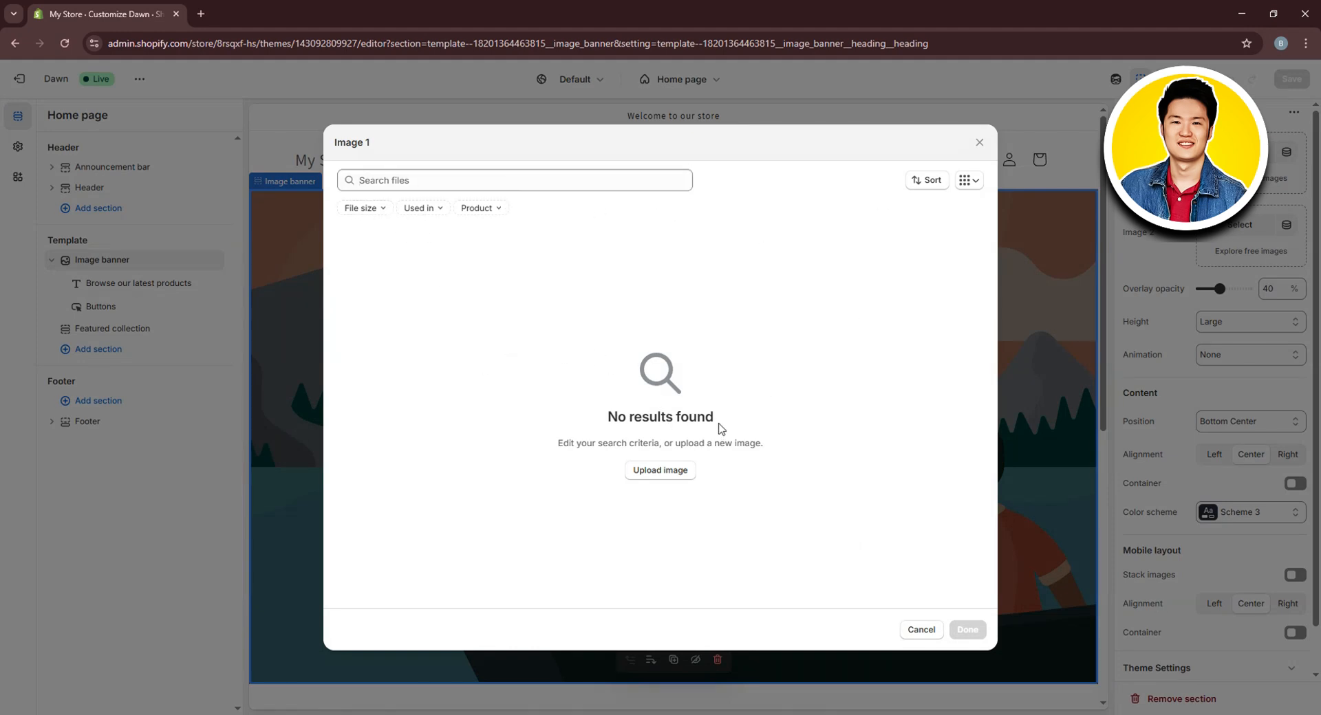
pyautogui.click(674, 468)
pyautogui.scroll(-1, 390, 266)
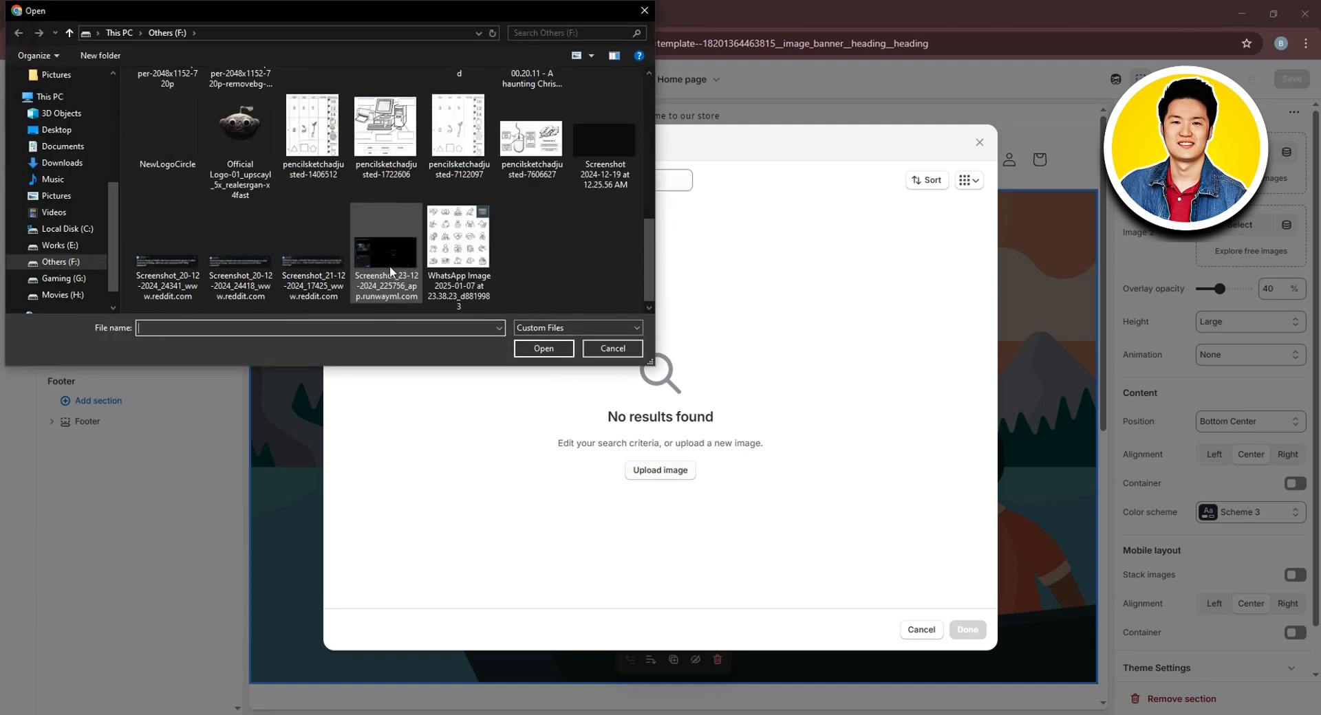
pyautogui.scroll(2, 389, 265)
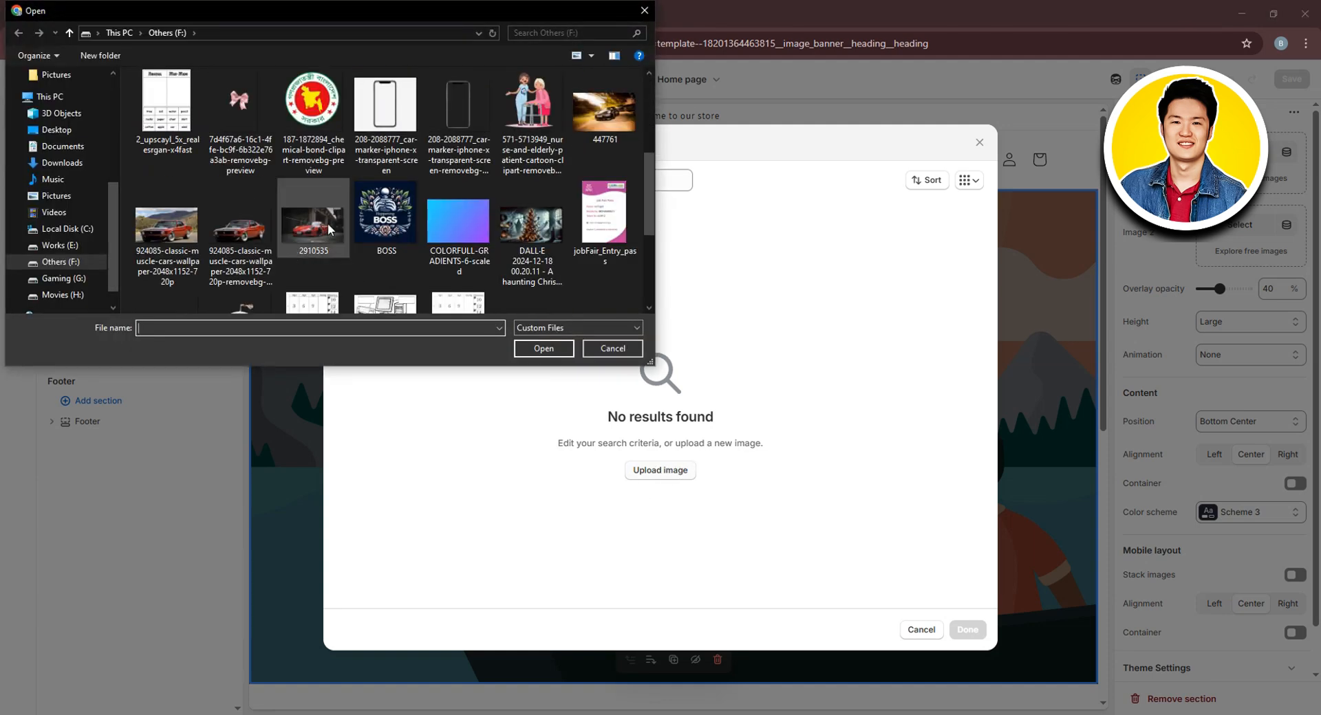
pyautogui.click(324, 238)
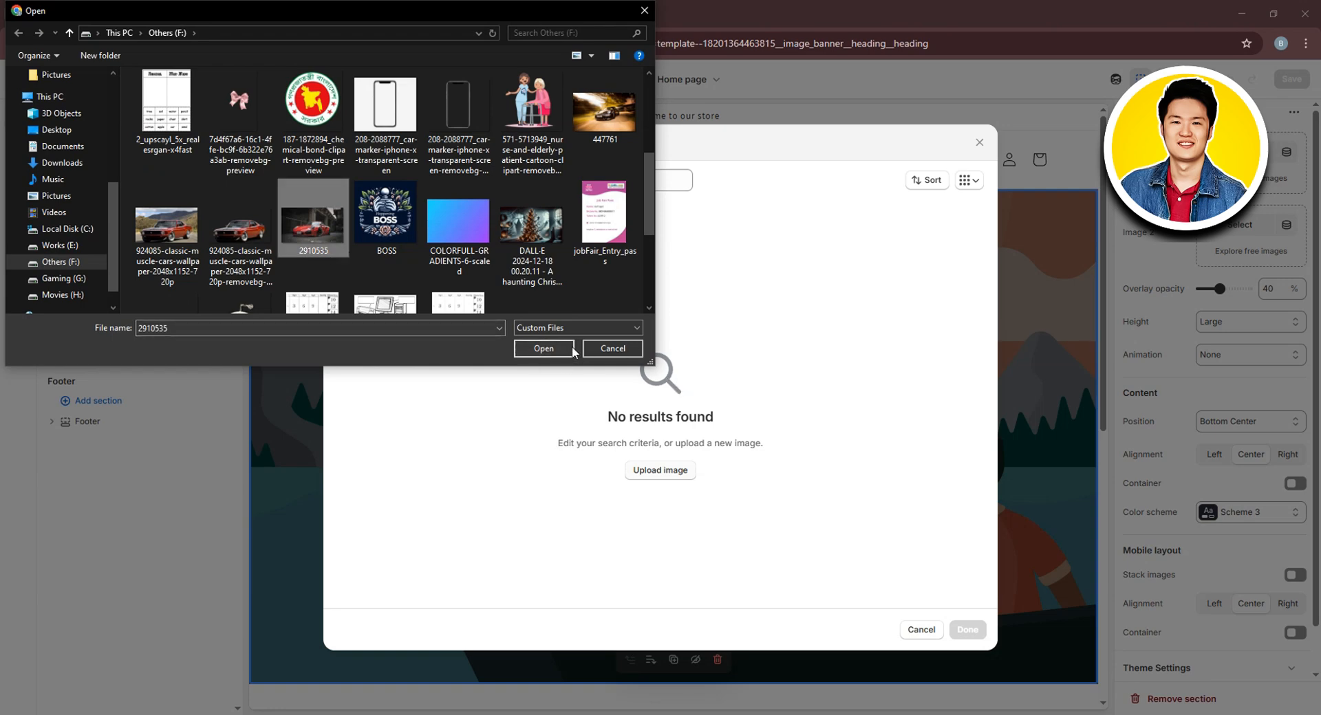
pyautogui.click(550, 354)
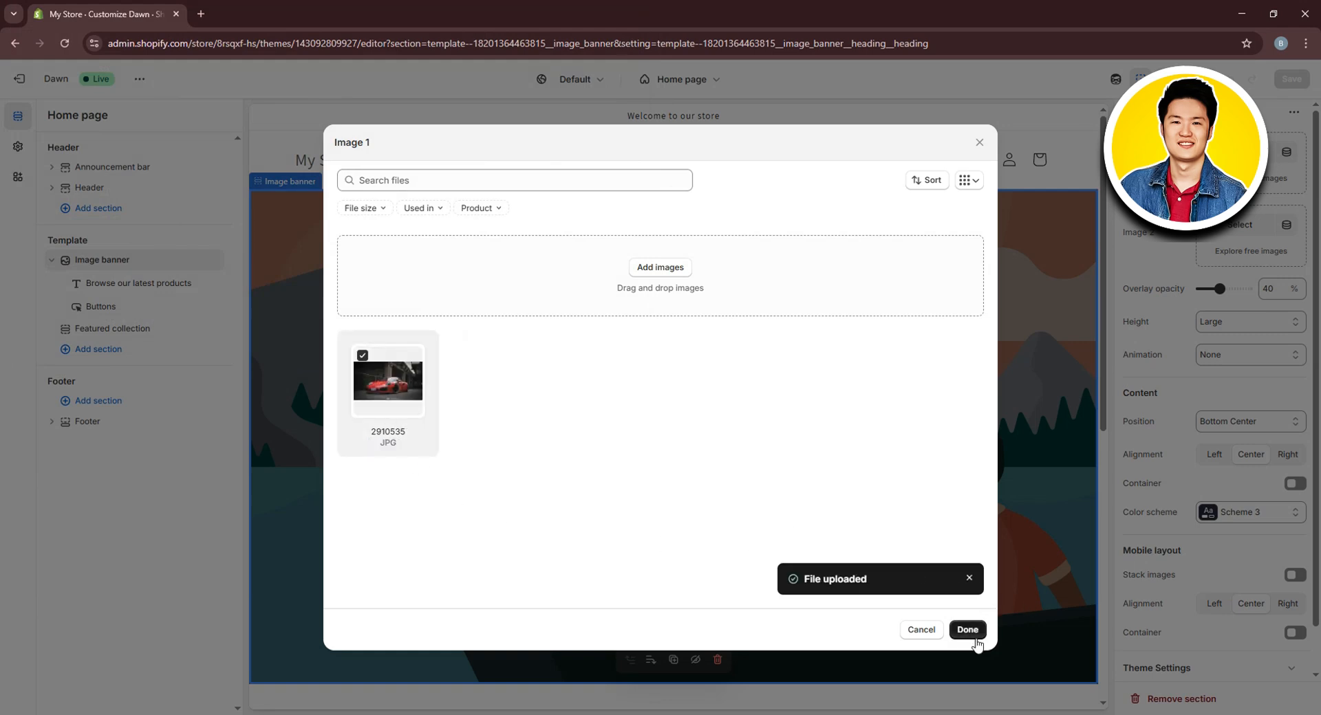
pyautogui.click(969, 630)
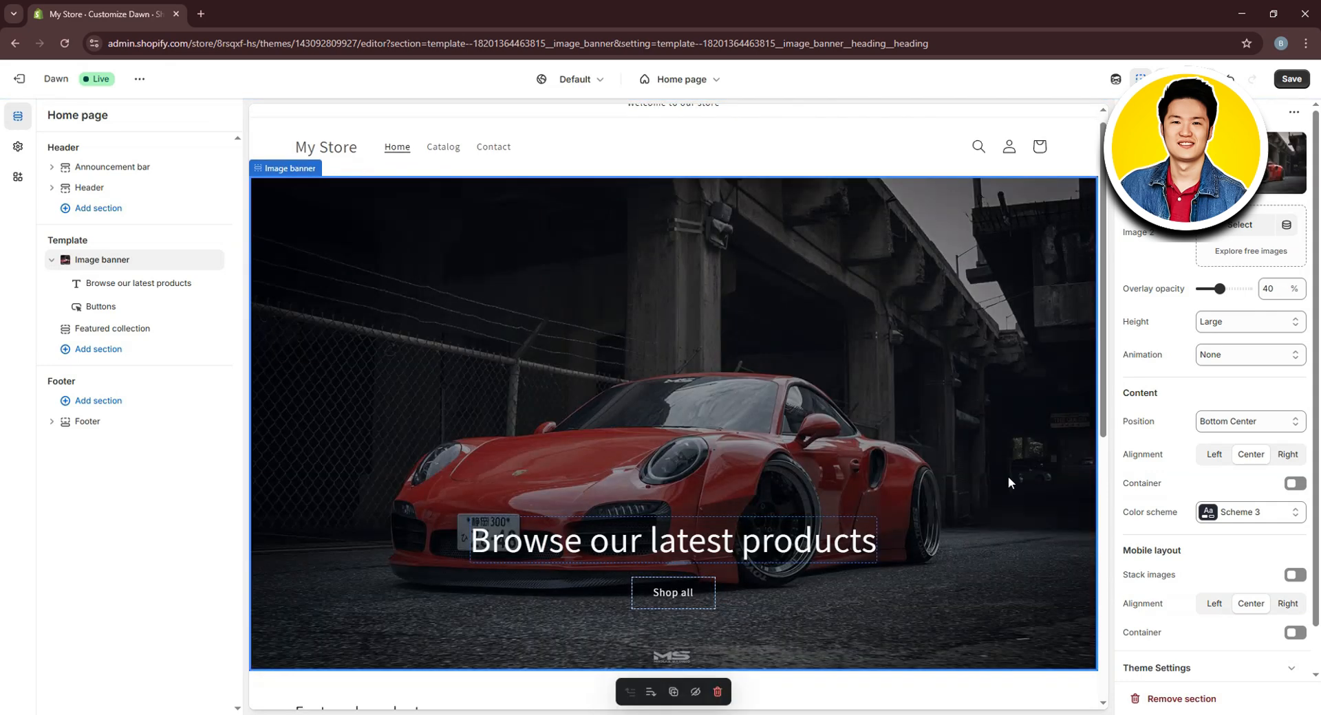
# Set the banner's overlay opacity to 10% after briefly trying 100
pyautogui.scroll(-1, 617, 432)
pyautogui.scroll(2, 619, 432)
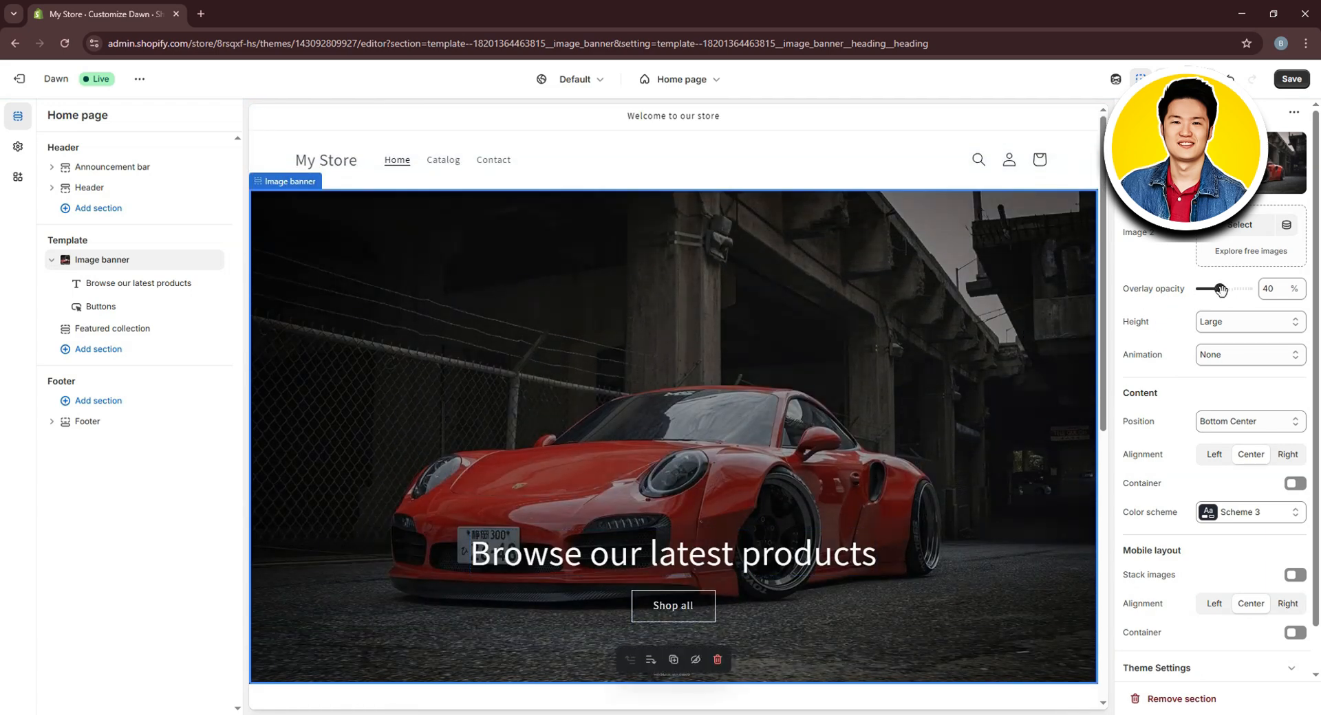
pyautogui.moveTo(1220, 290); pyautogui.dragTo(1246, 288)
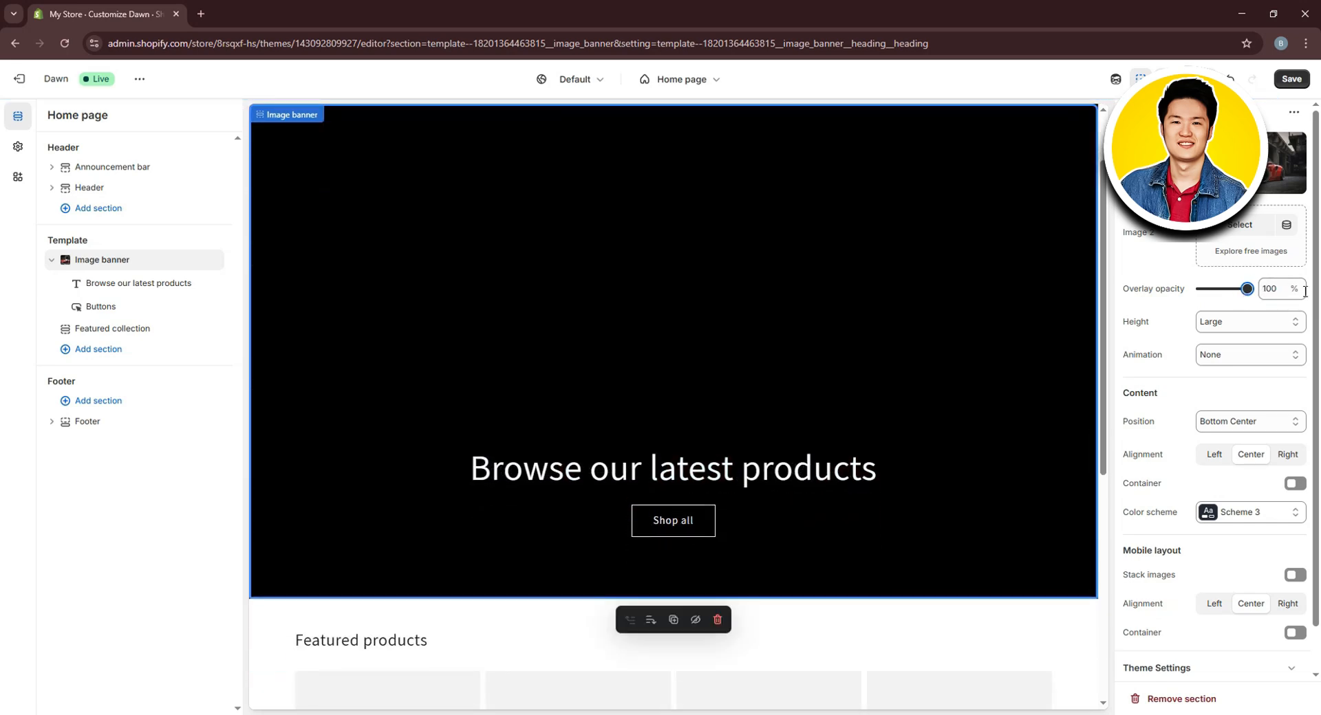
pyautogui.scroll(1, 1017, 400)
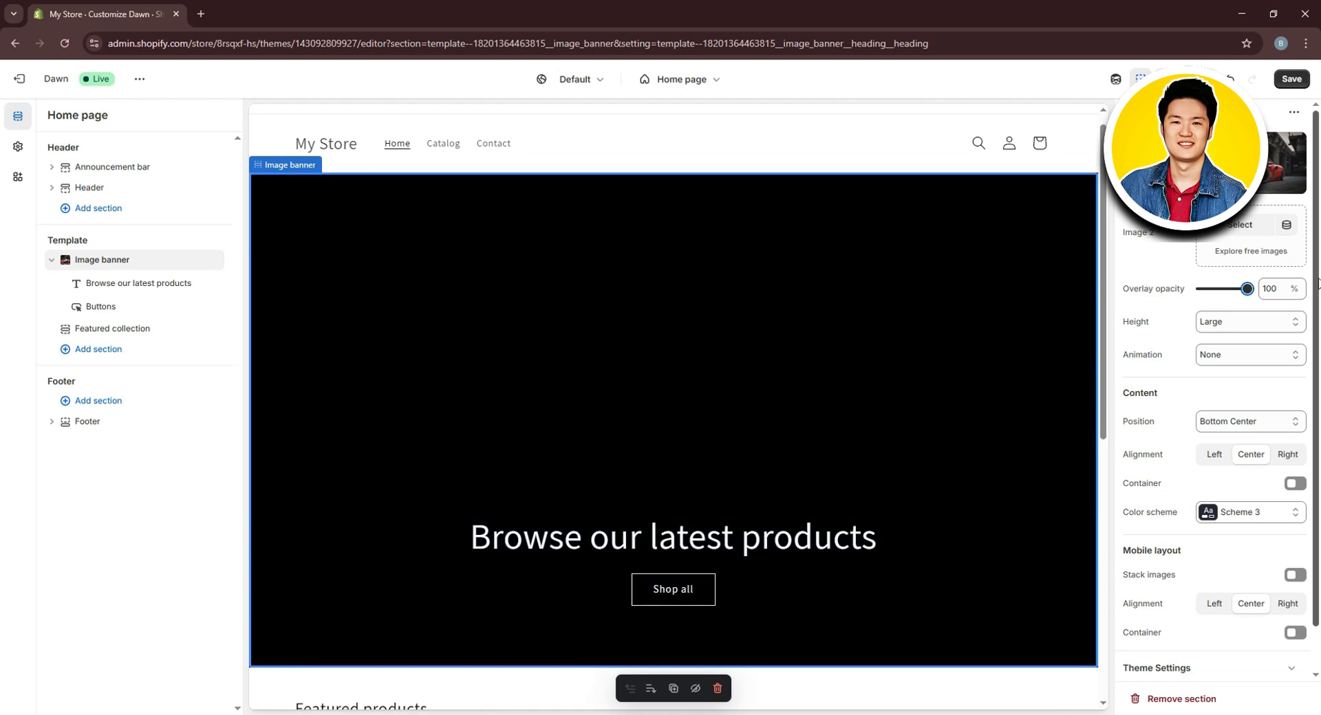
pyautogui.moveTo(1245, 290); pyautogui.dragTo(1200, 298)
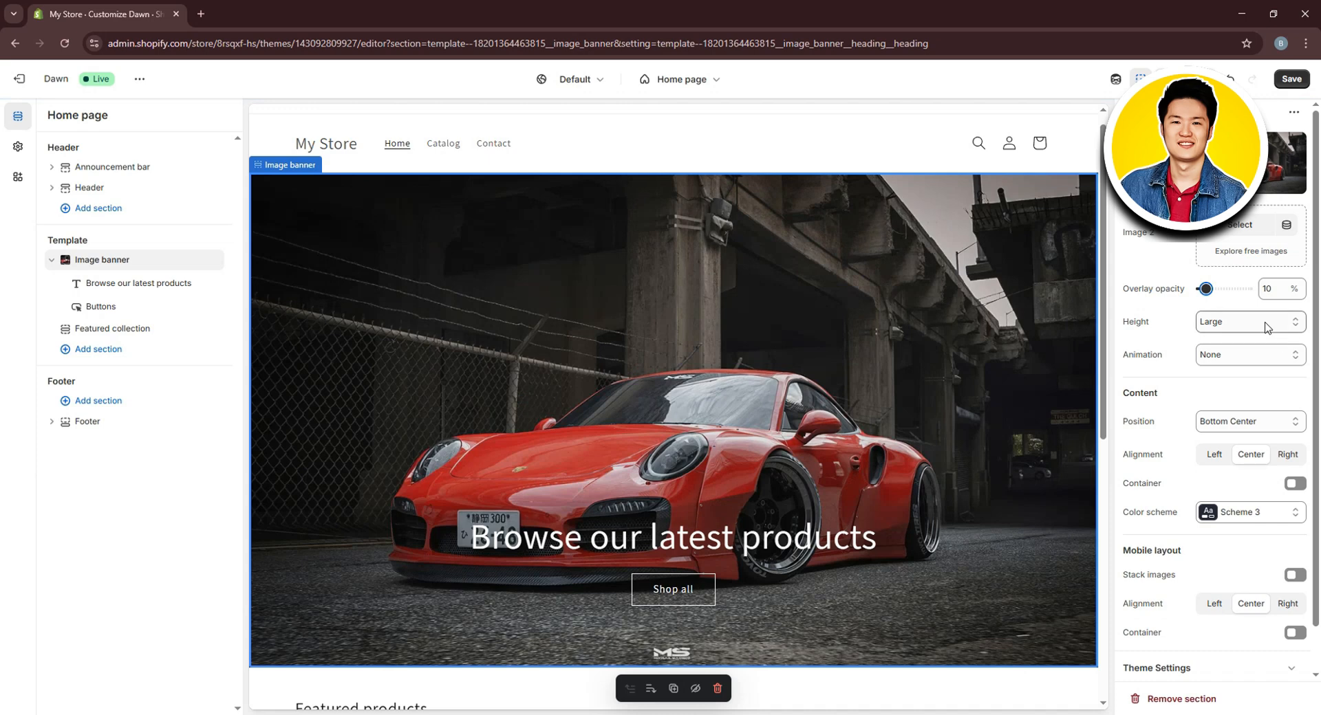
# Keep the banner height at Large and its color scheme at Scheme 3
pyautogui.click(1280, 322)
pyautogui.click(1185, 289)
pyautogui.scroll(-1, 1262, 412)
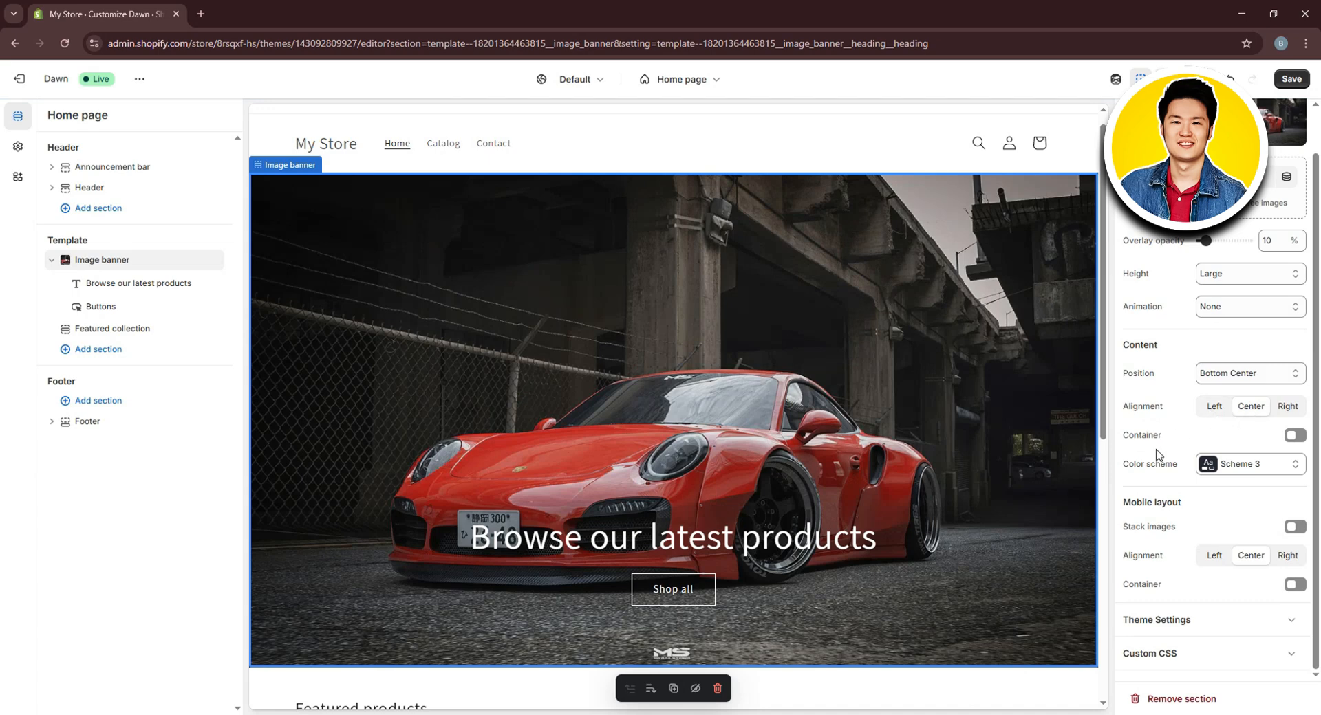
pyautogui.click(1285, 463)
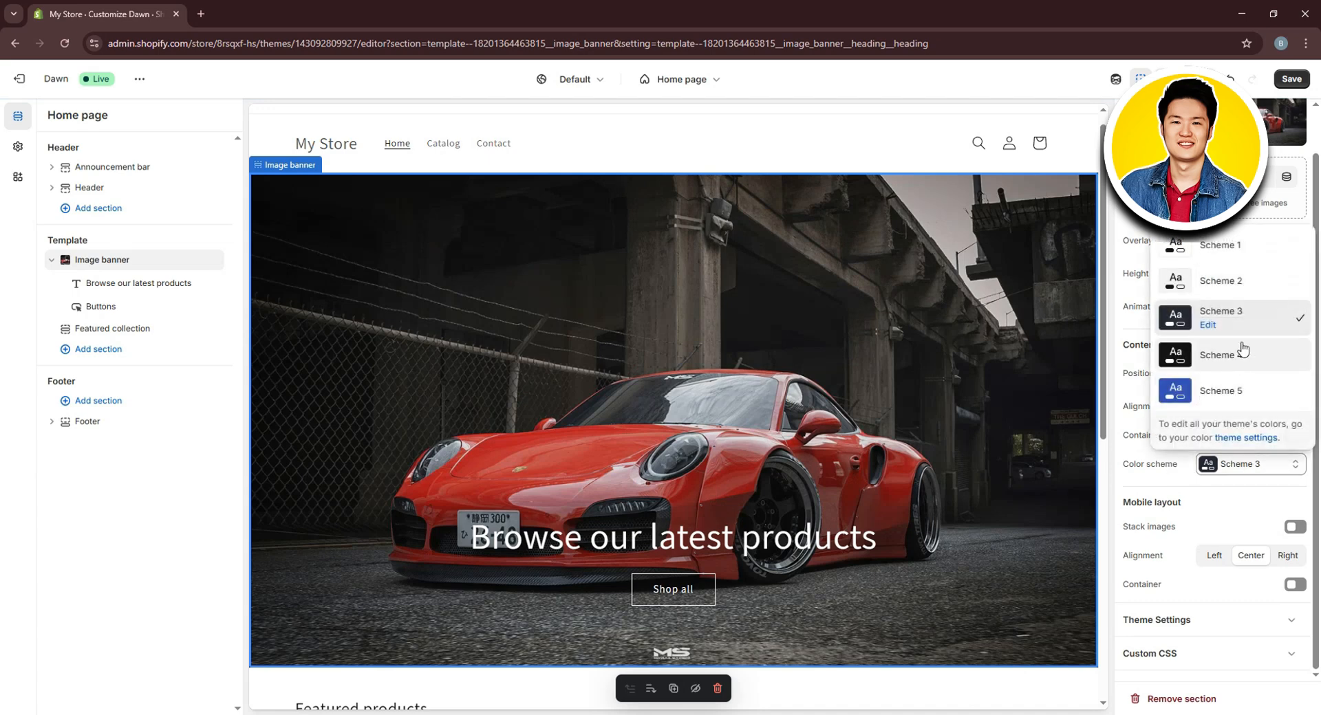
pyautogui.click(1153, 454)
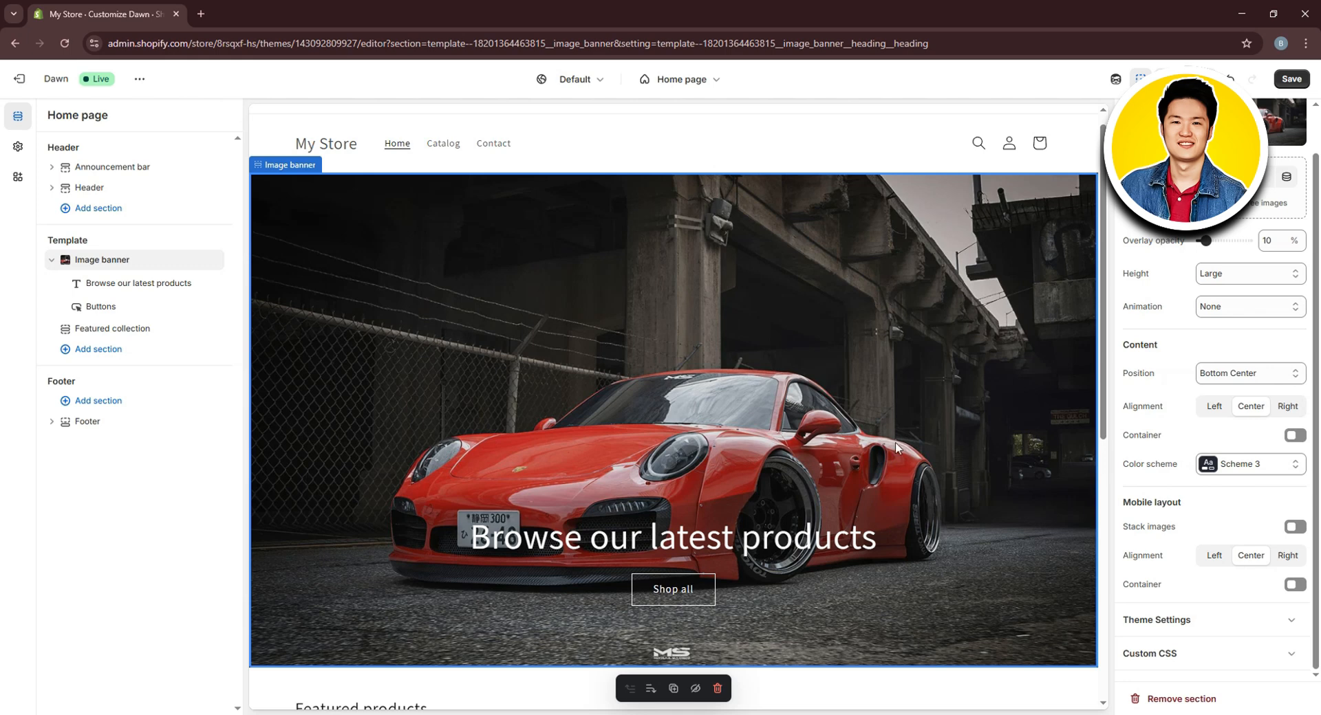
# Change the banner heading text from 'Browse our latest products' to 'Store Latest Products'
pyautogui.click(131, 284)
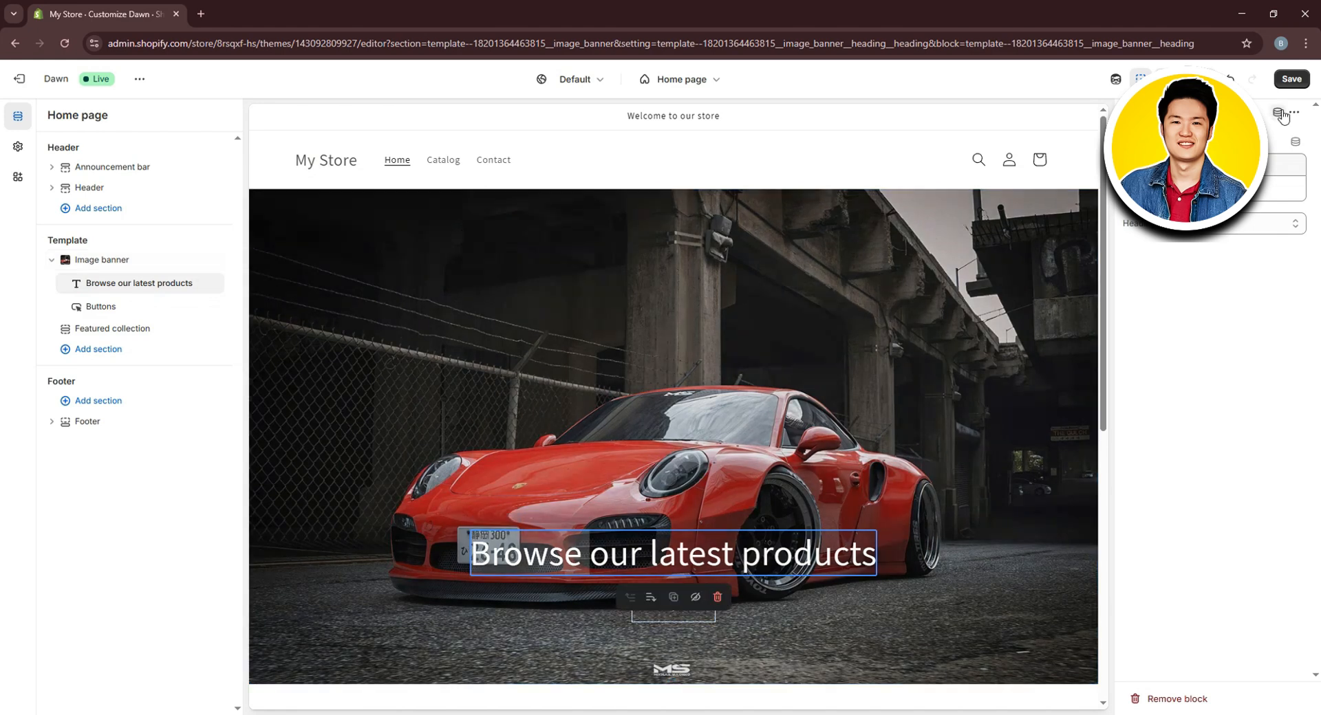
pyautogui.click(1214, 189)
pyautogui.write('S')
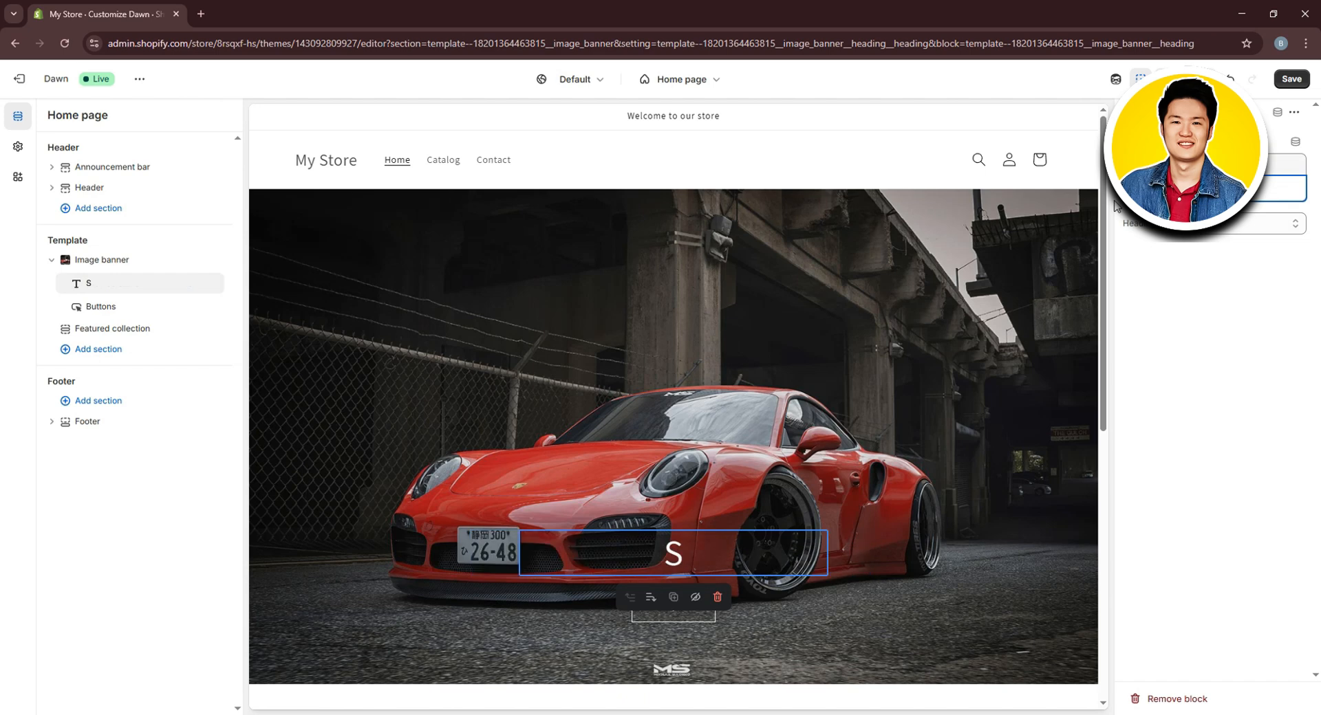
pyautogui.write('tore Lat')
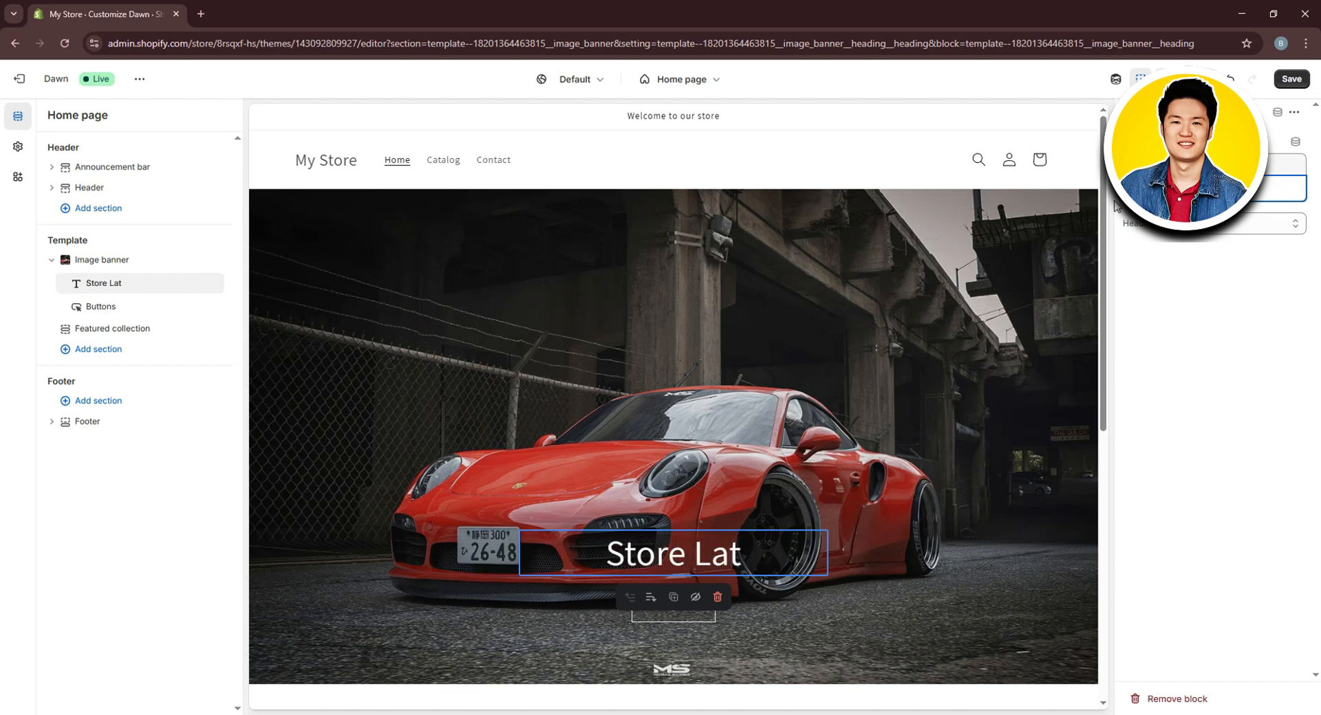
pyautogui.write('est Prodt')
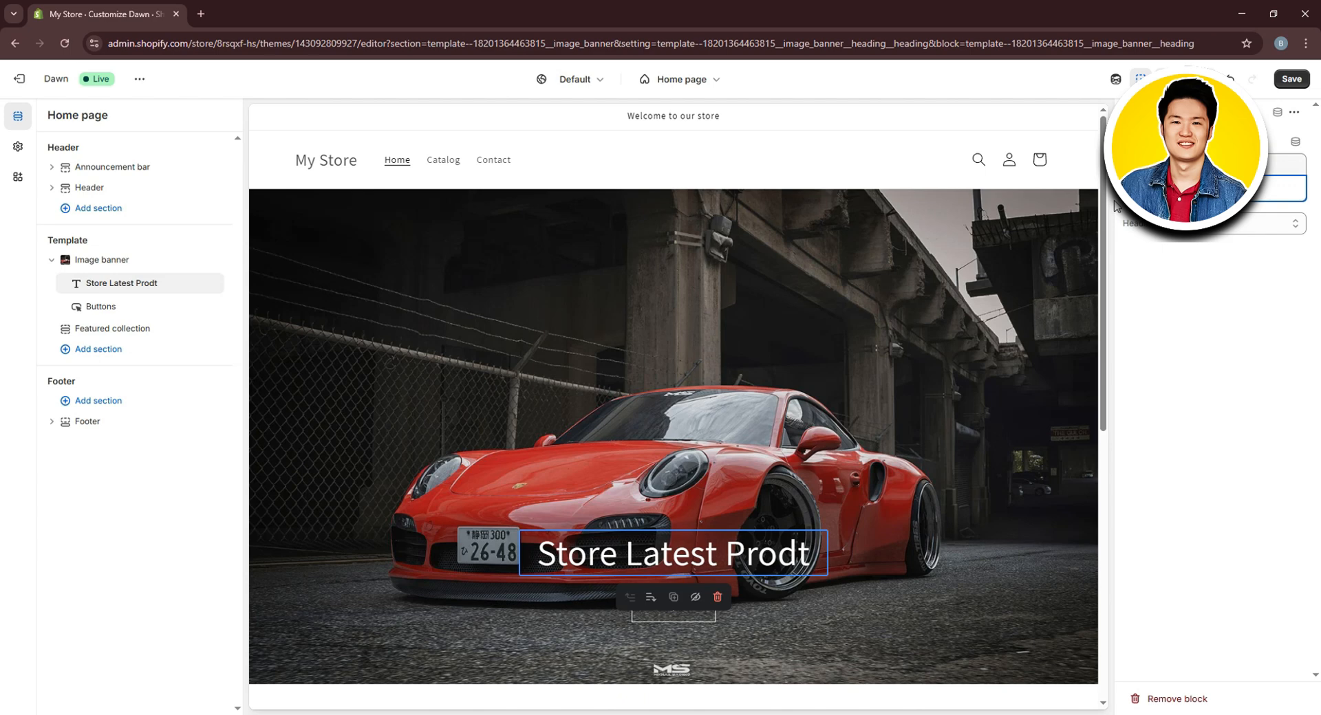
pyautogui.press('BackSpace')
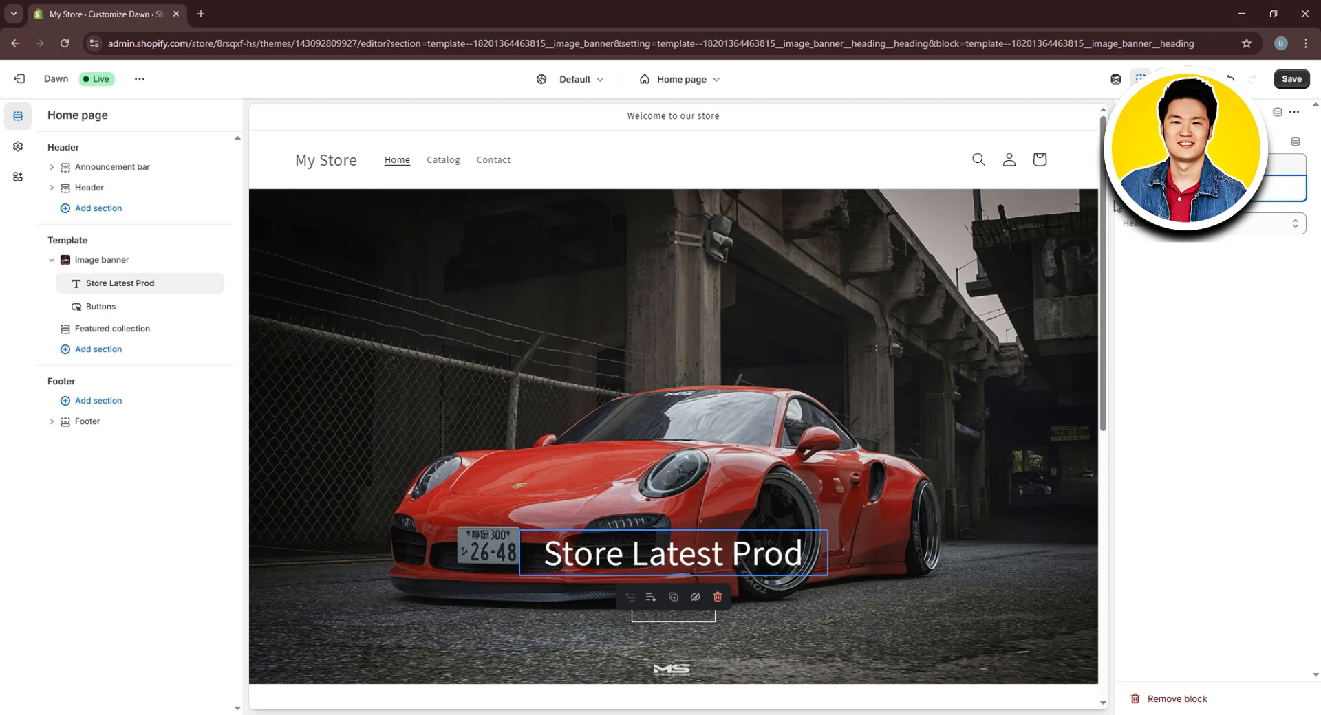
pyautogui.write('ucts')
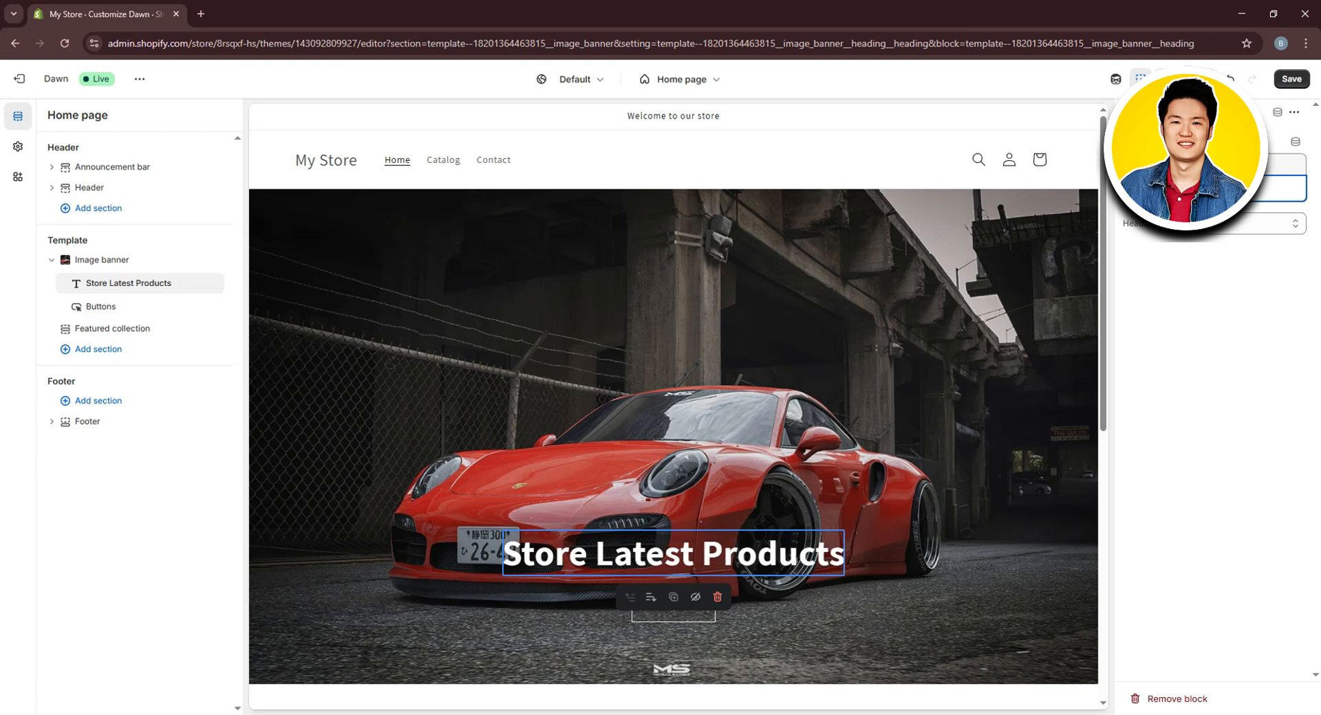
# Set the heading size to Extra large after comparing it with Medium
pyautogui.click(1244, 225)
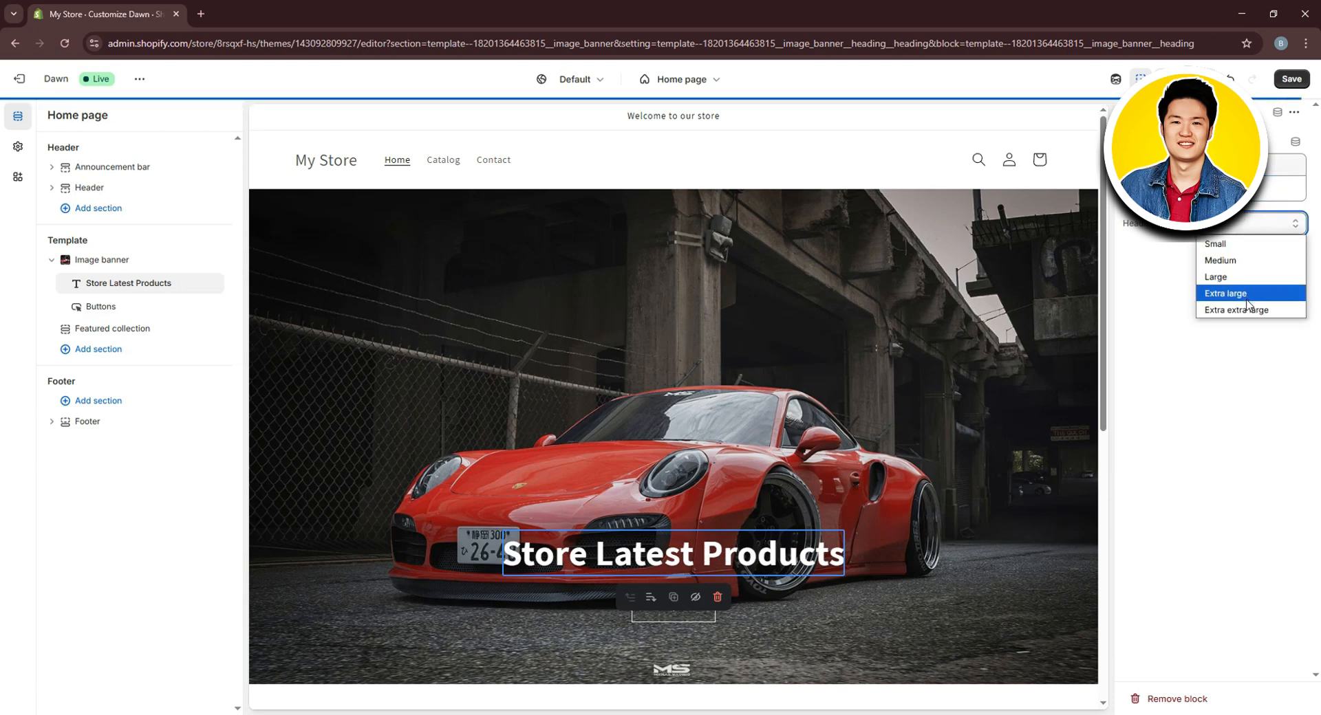
pyautogui.click(1245, 297)
pyautogui.click(1263, 226)
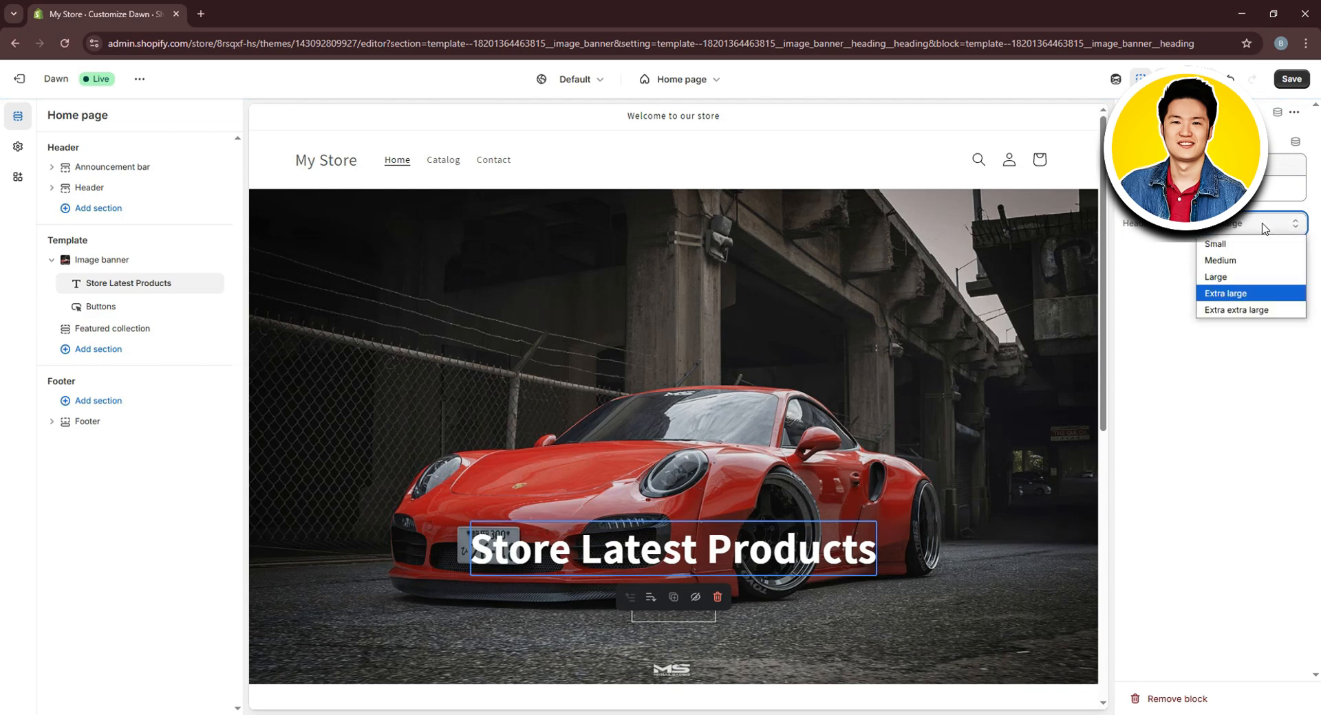
pyautogui.click(1245, 261)
pyautogui.click(1258, 225)
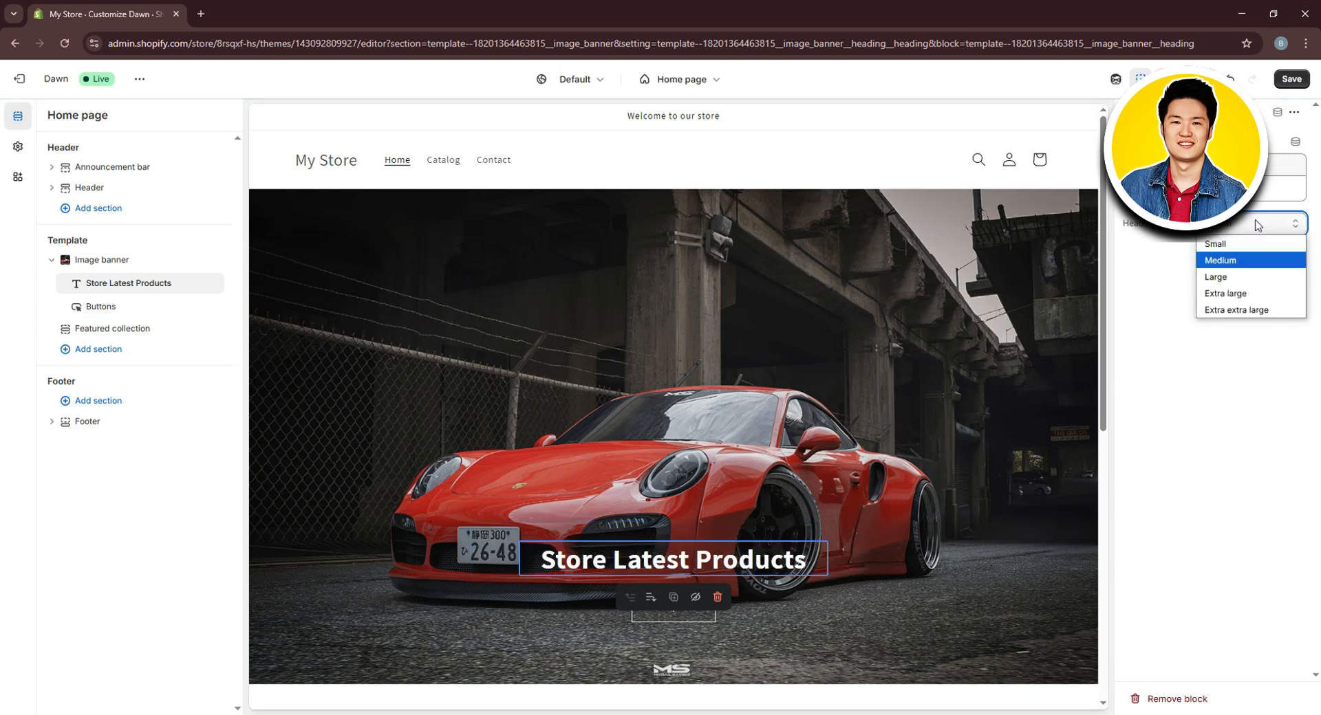
pyautogui.click(1231, 296)
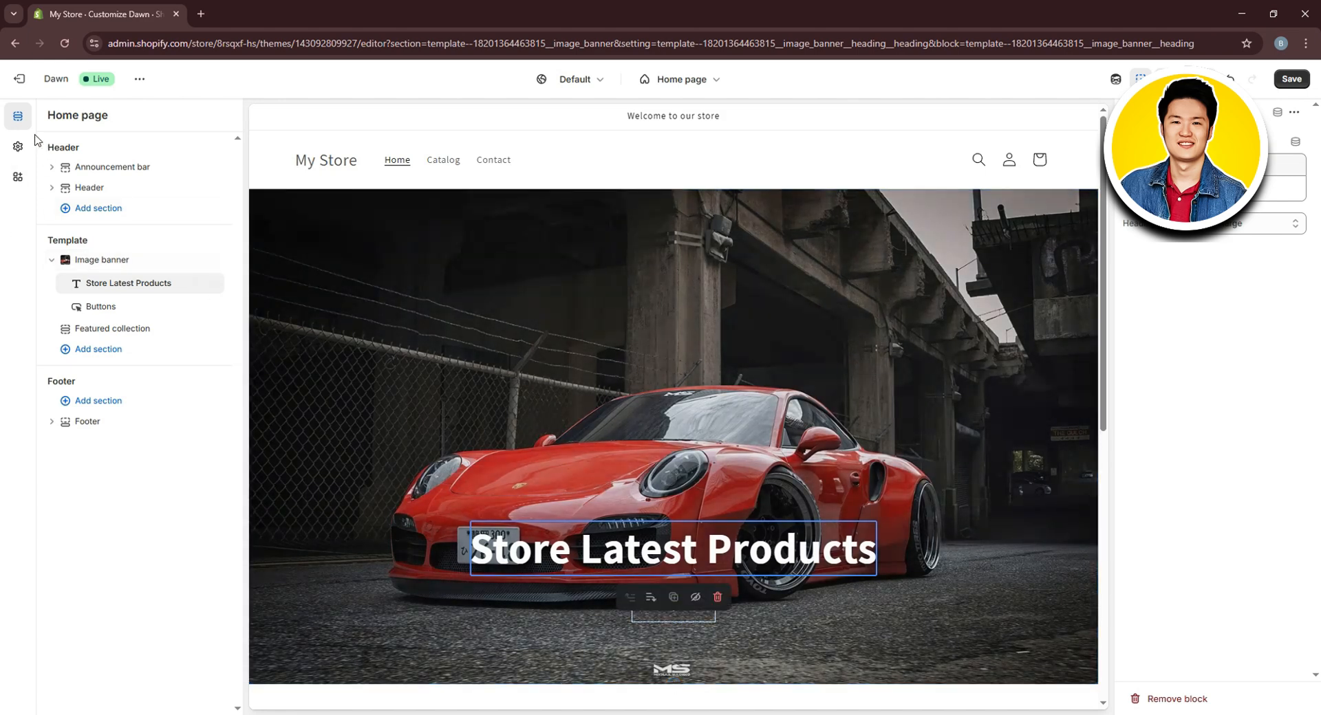
# In Theme settings, upload OIP from the Logo folder and set it as the store logo
pyautogui.click(17, 148)
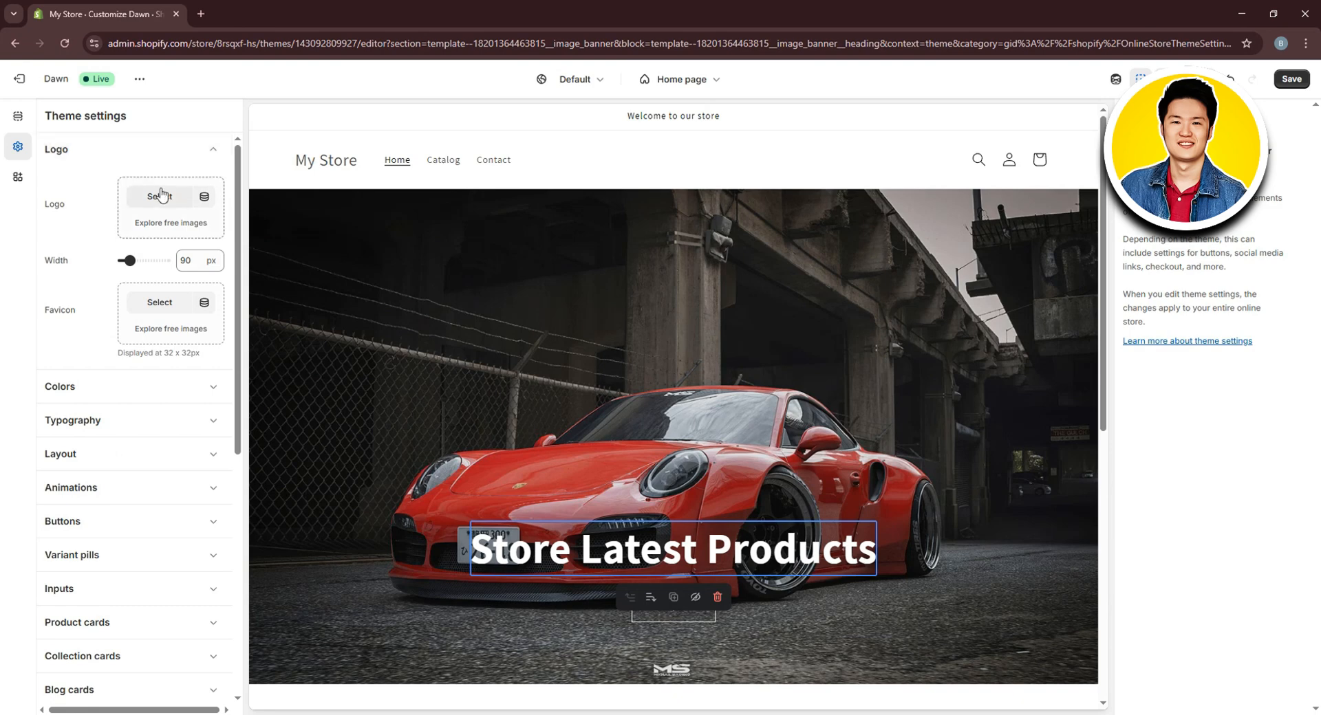
pyautogui.click(166, 199)
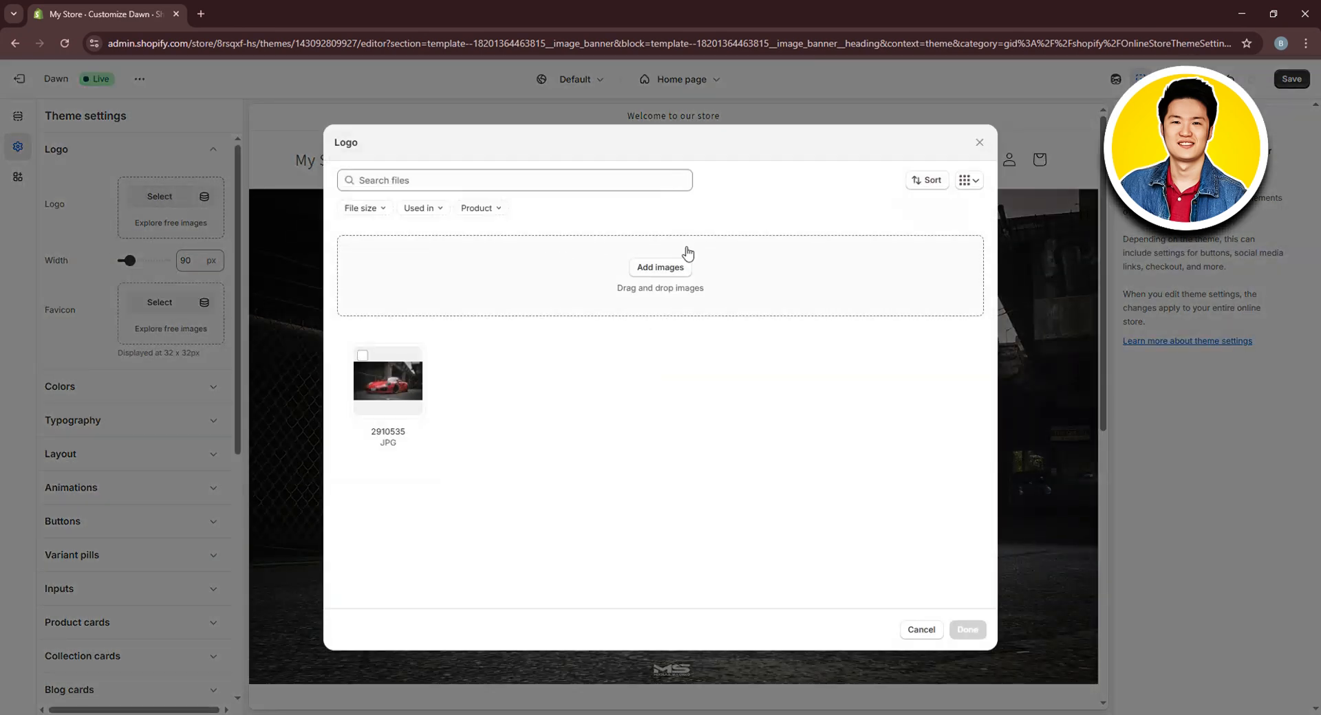
pyautogui.click(664, 268)
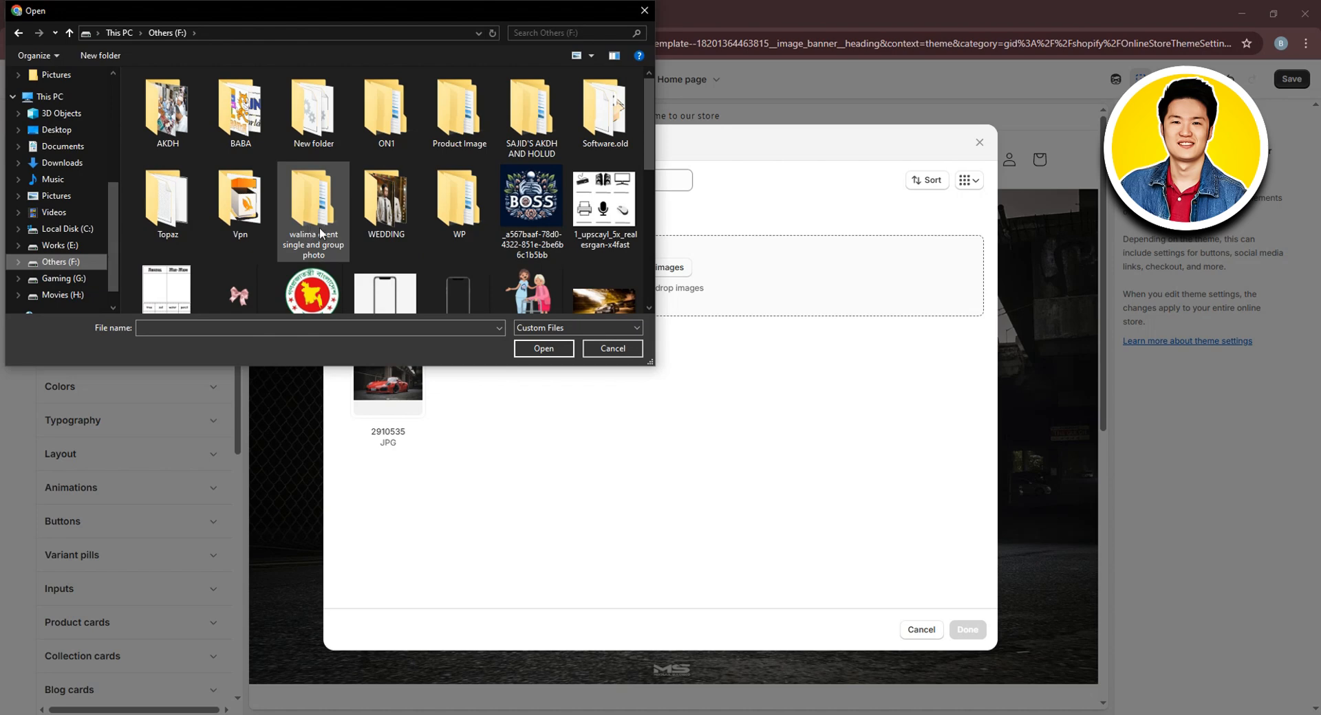
pyautogui.doubleClick(430, 126)
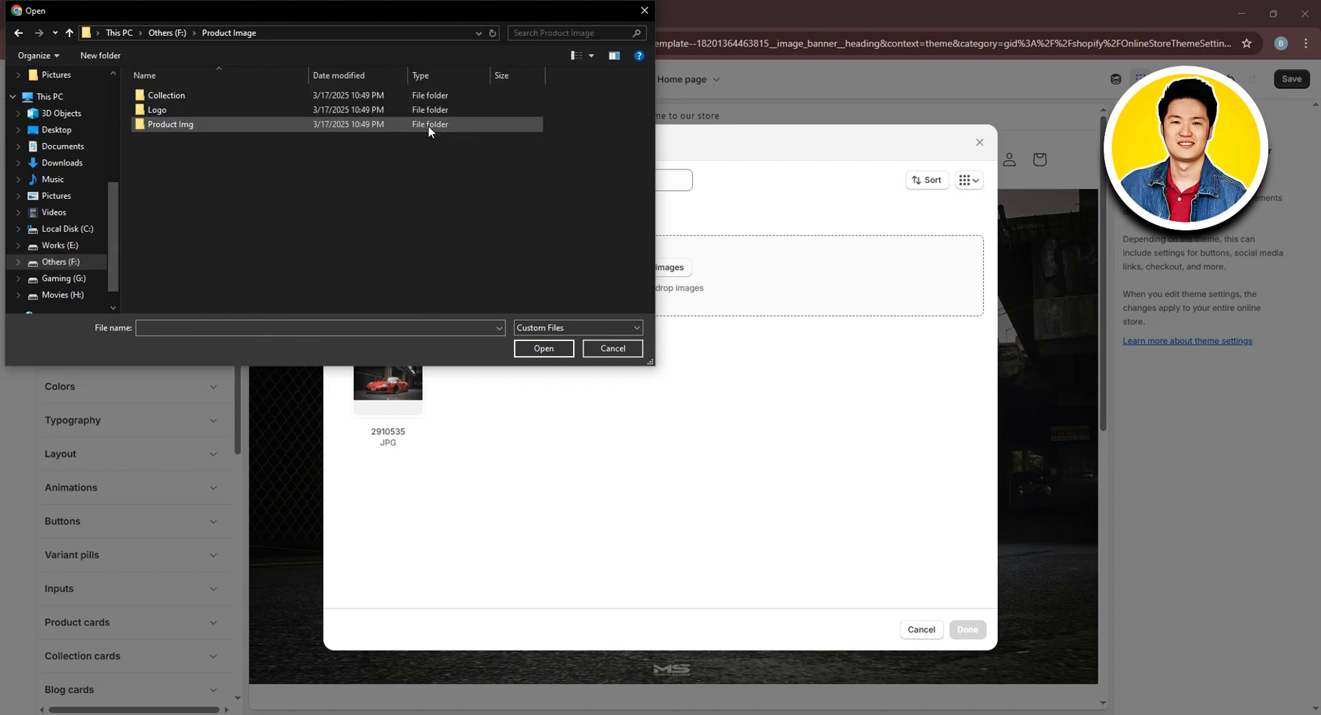
pyautogui.doubleClick(183, 110)
pyautogui.click(182, 111)
pyautogui.click(543, 348)
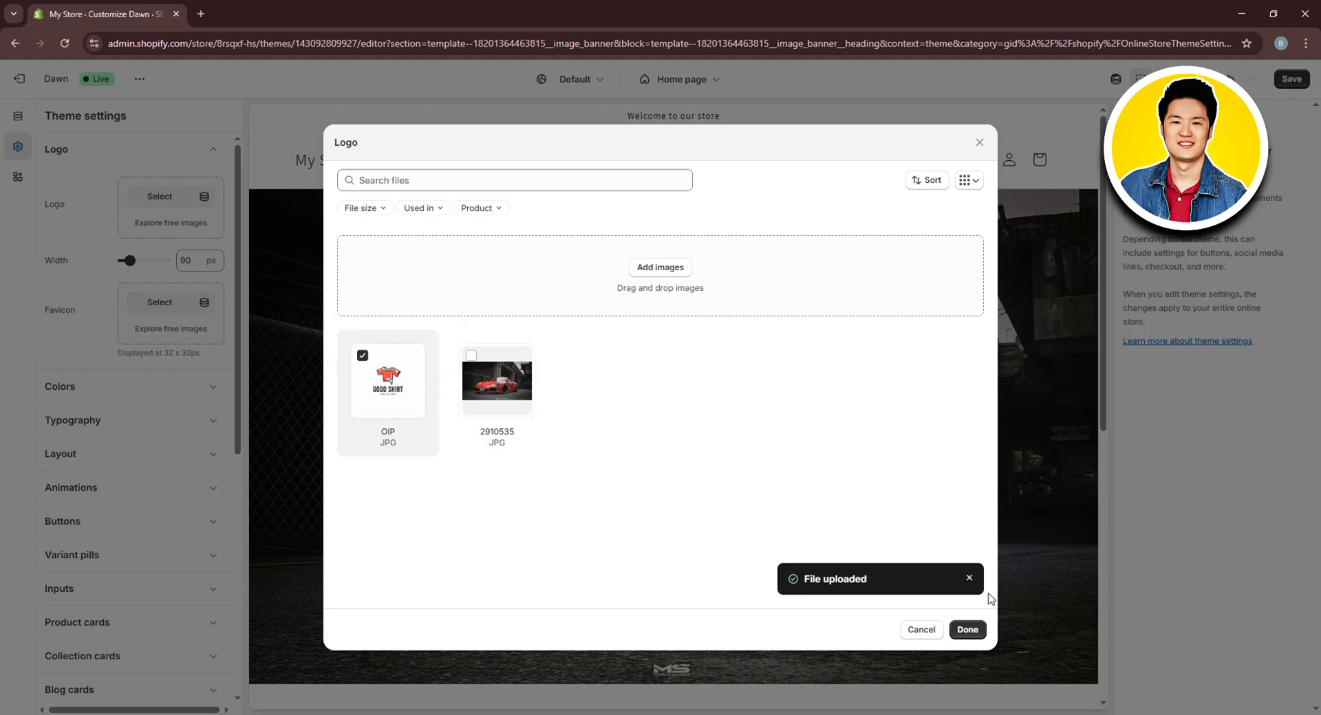
pyautogui.click(967, 631)
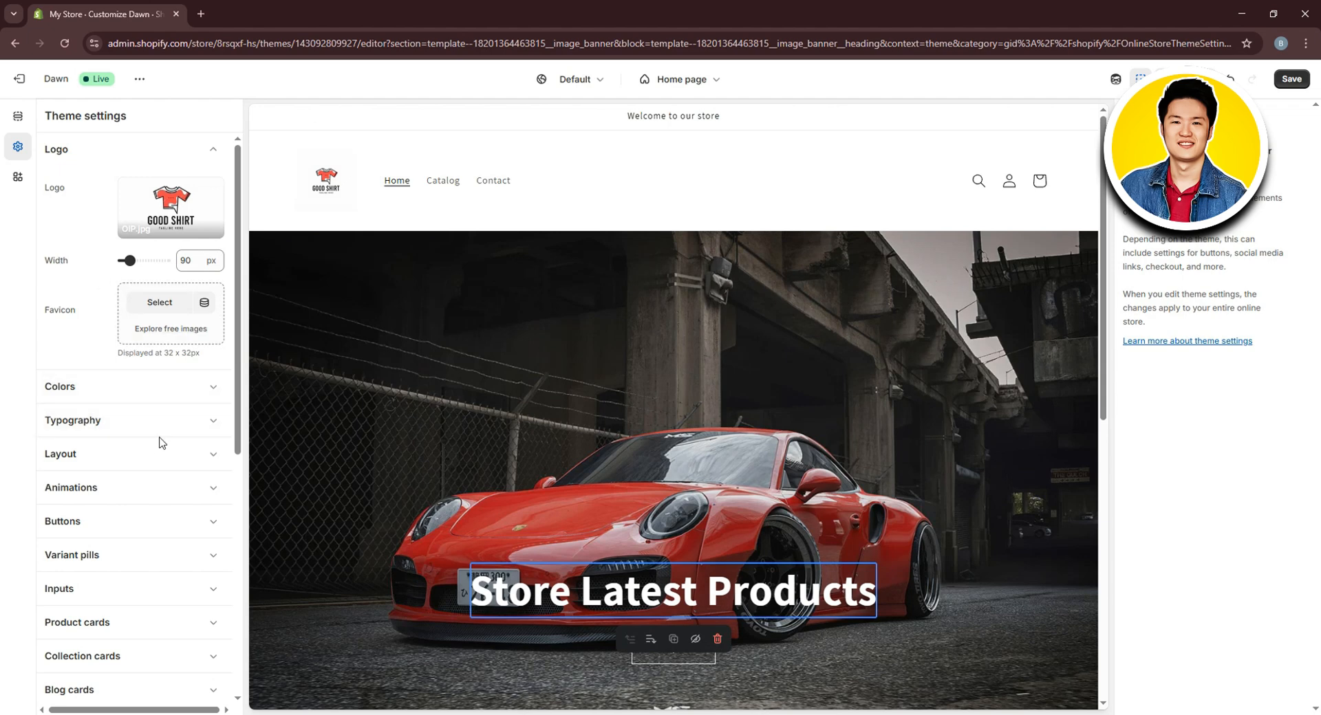
# Change Scheme 1's background colour from white #FFFFFF to light grey #ECECEC
pyautogui.click(93, 394)
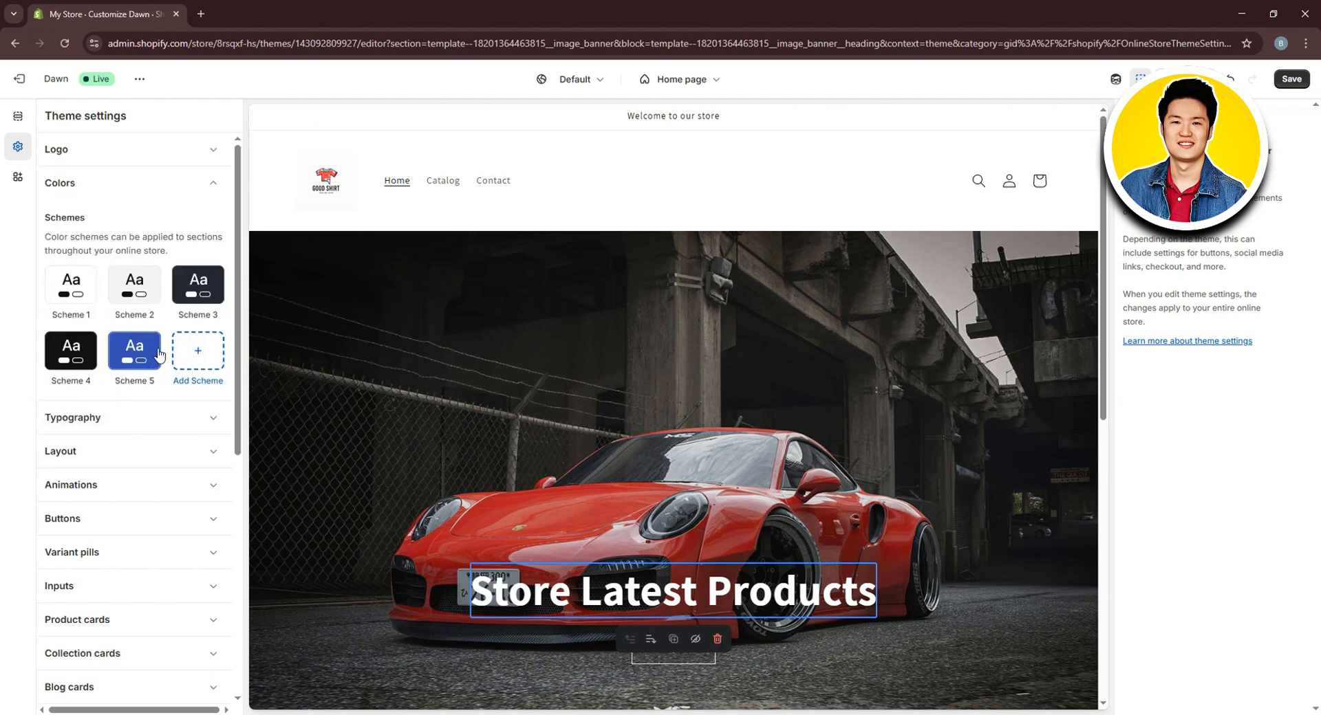
pyautogui.click(75, 298)
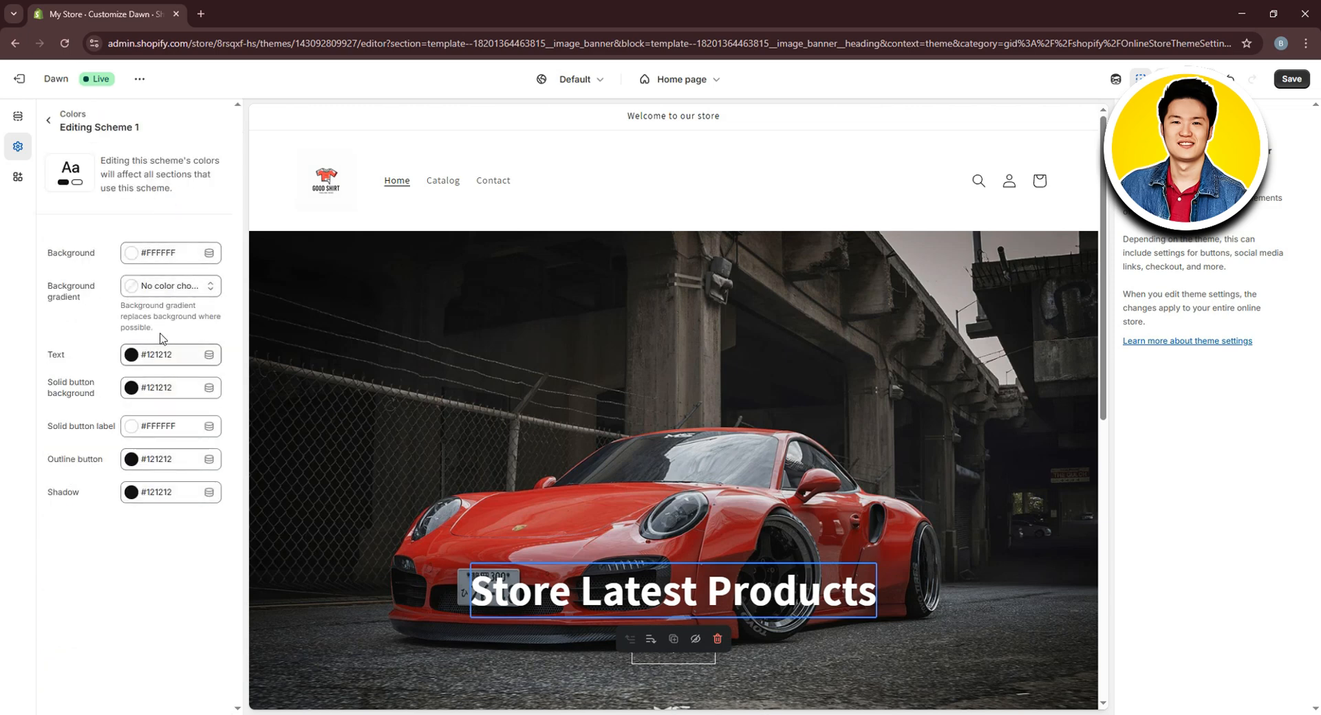
pyautogui.click(155, 261)
pyautogui.moveTo(167, 297); pyautogui.dragTo(91, 286)
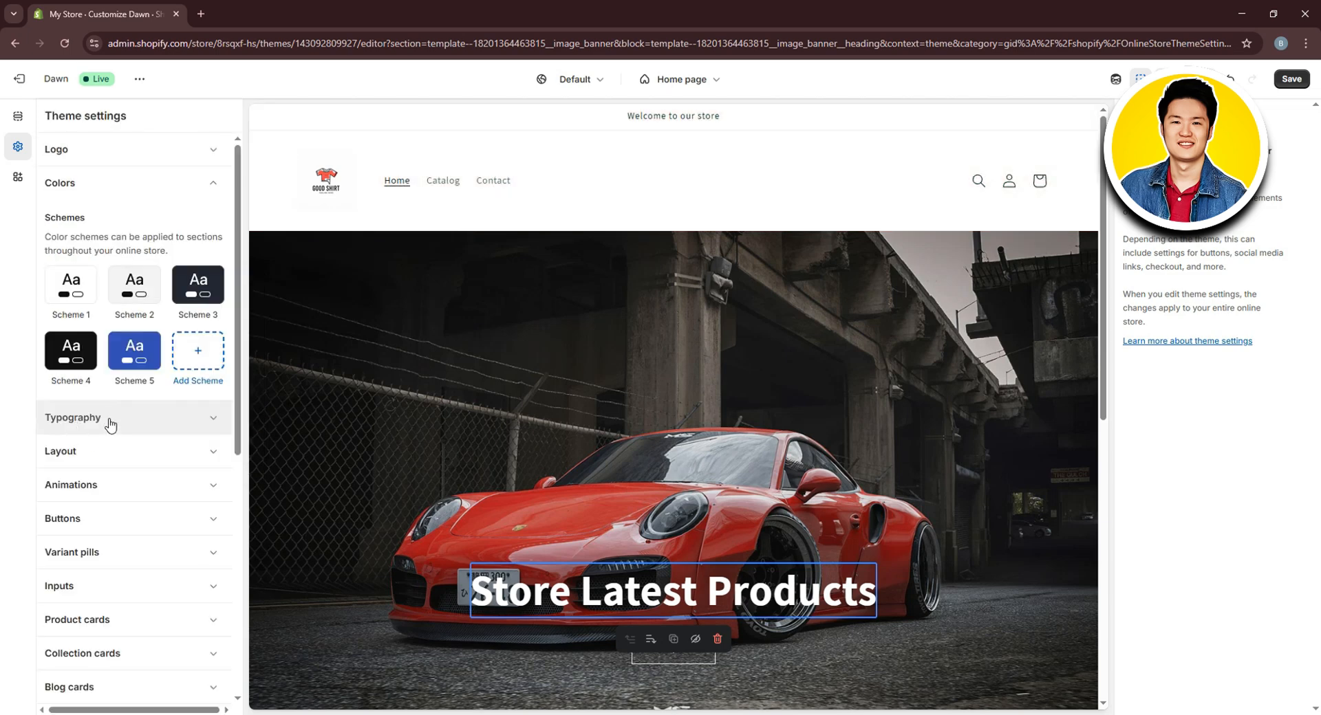
pyautogui.click(110, 424)
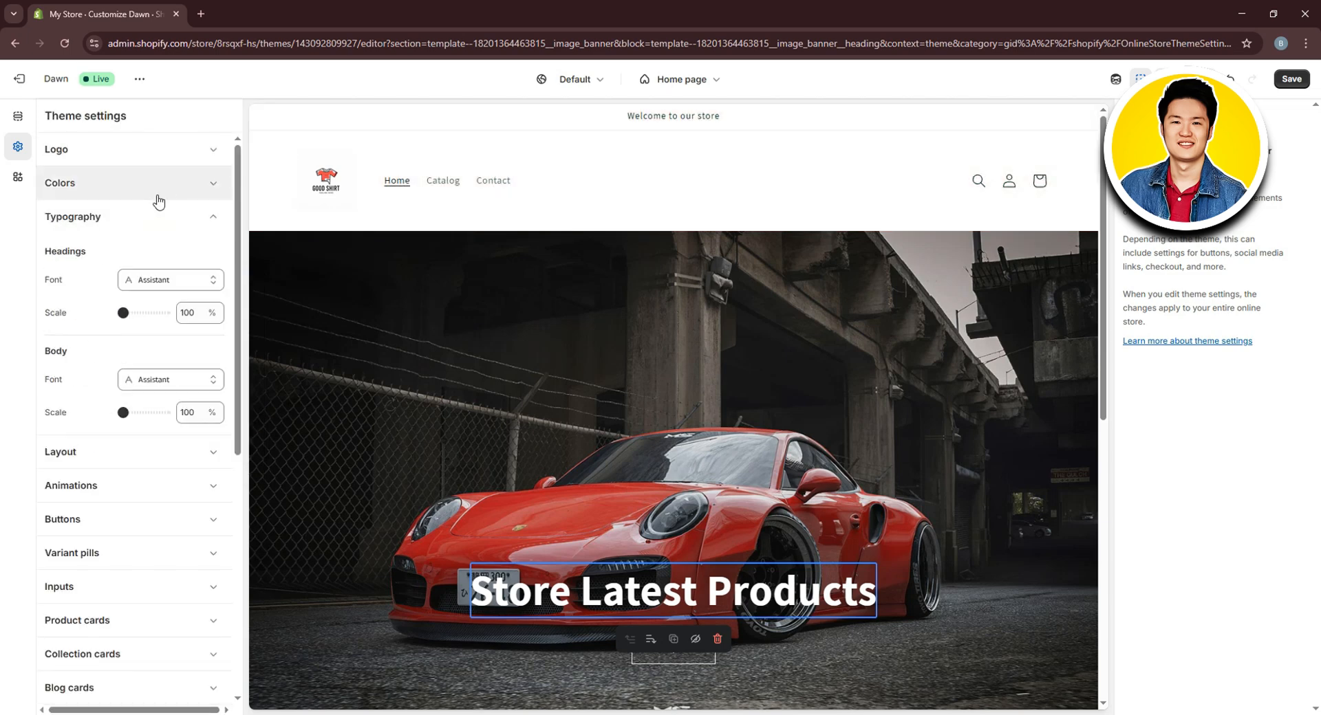
# Switch the headings font from Assistant to Sans-serif after previewing Mono
pyautogui.click(172, 279)
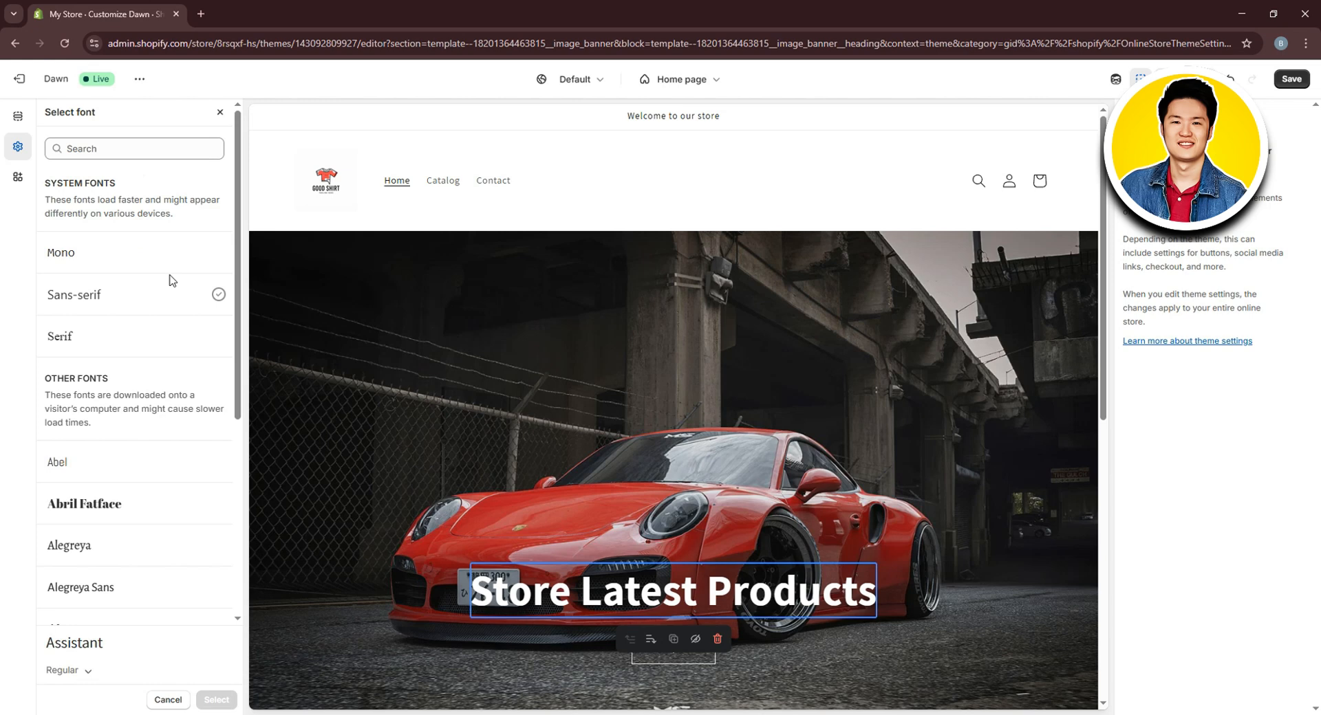
pyautogui.click(116, 262)
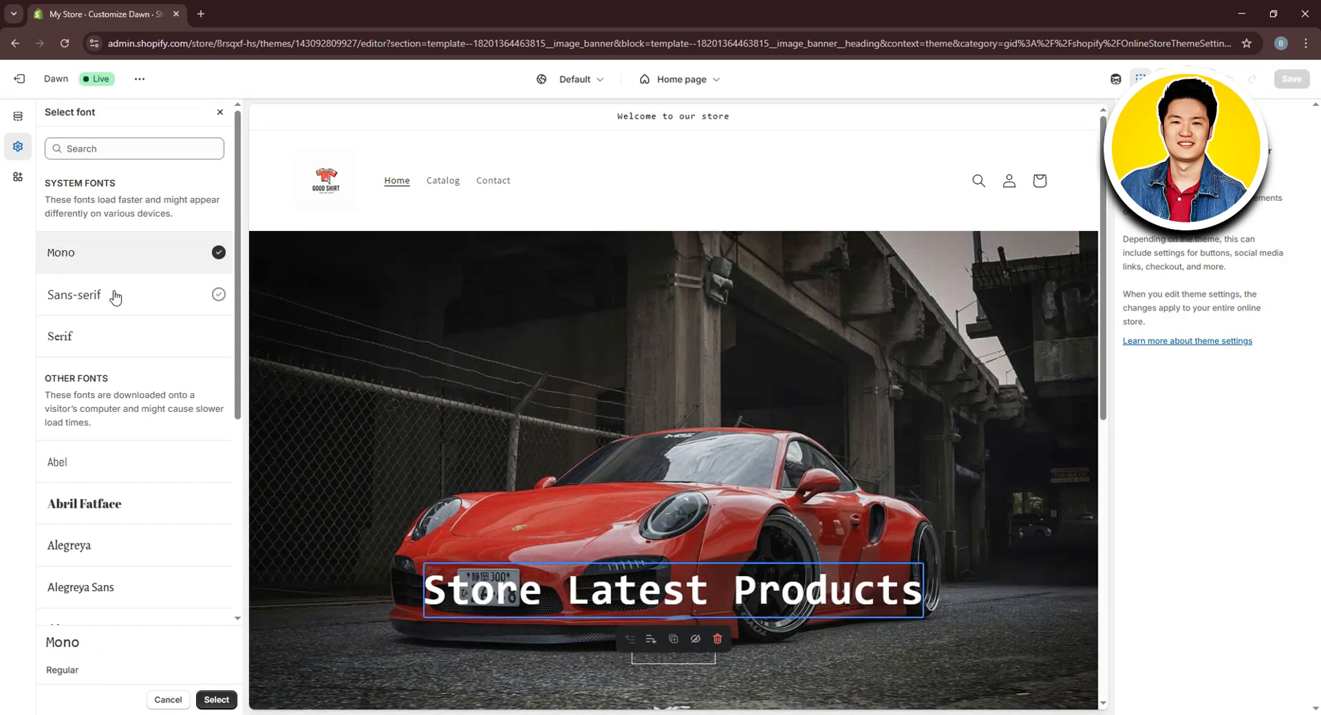
pyautogui.click(118, 296)
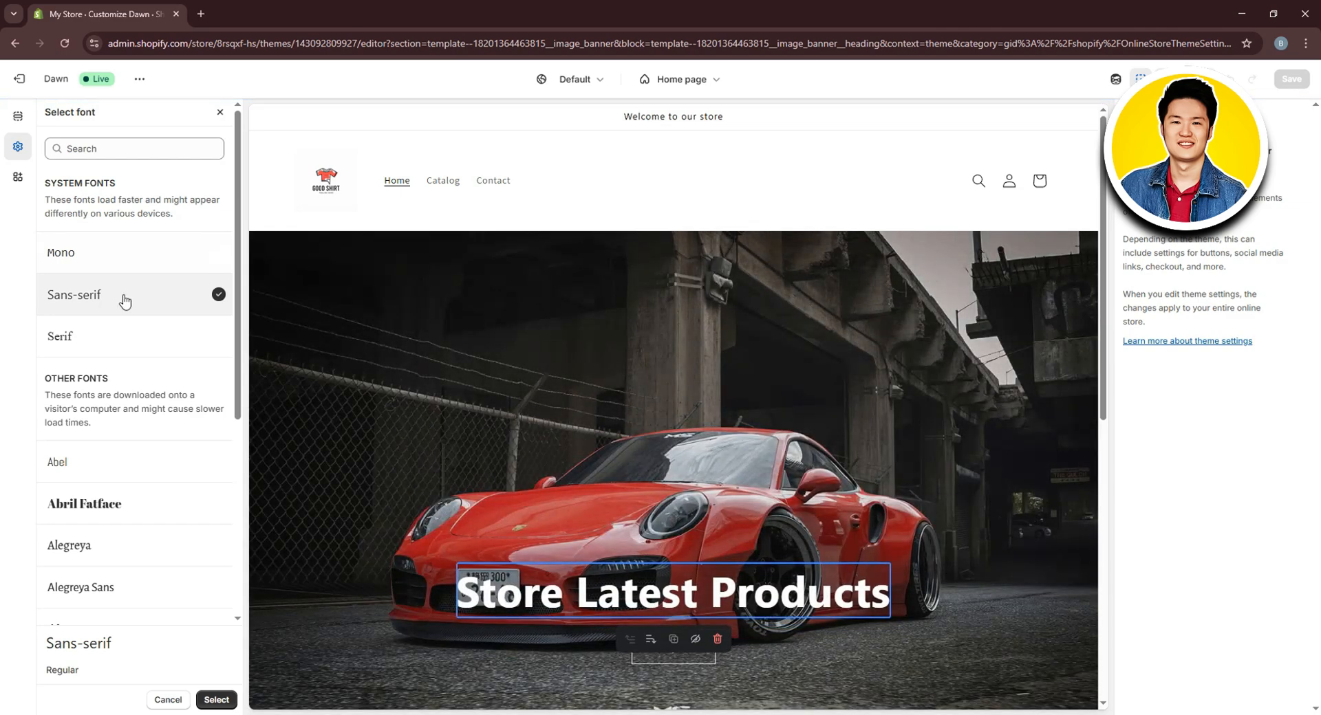
pyautogui.click(69, 463)
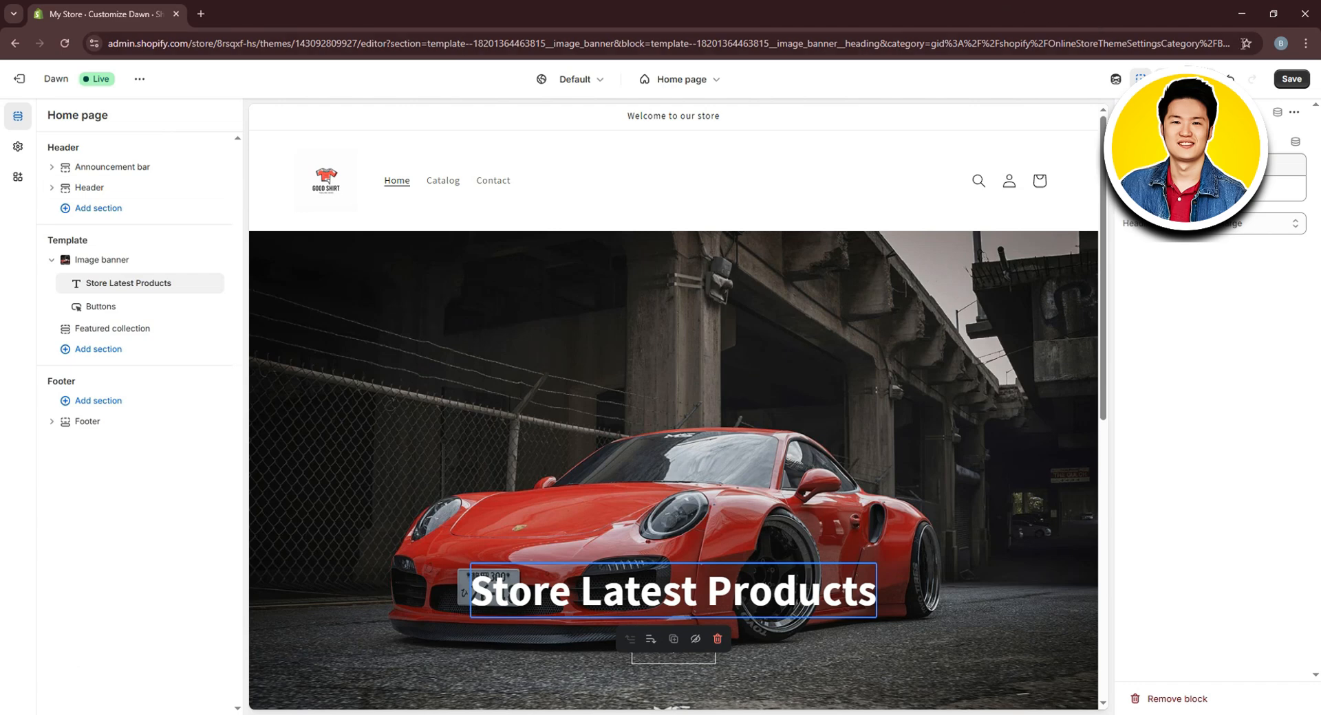
# Save the theme changes, exit the editor, and start a new product from Products
pyautogui.click(1291, 78)
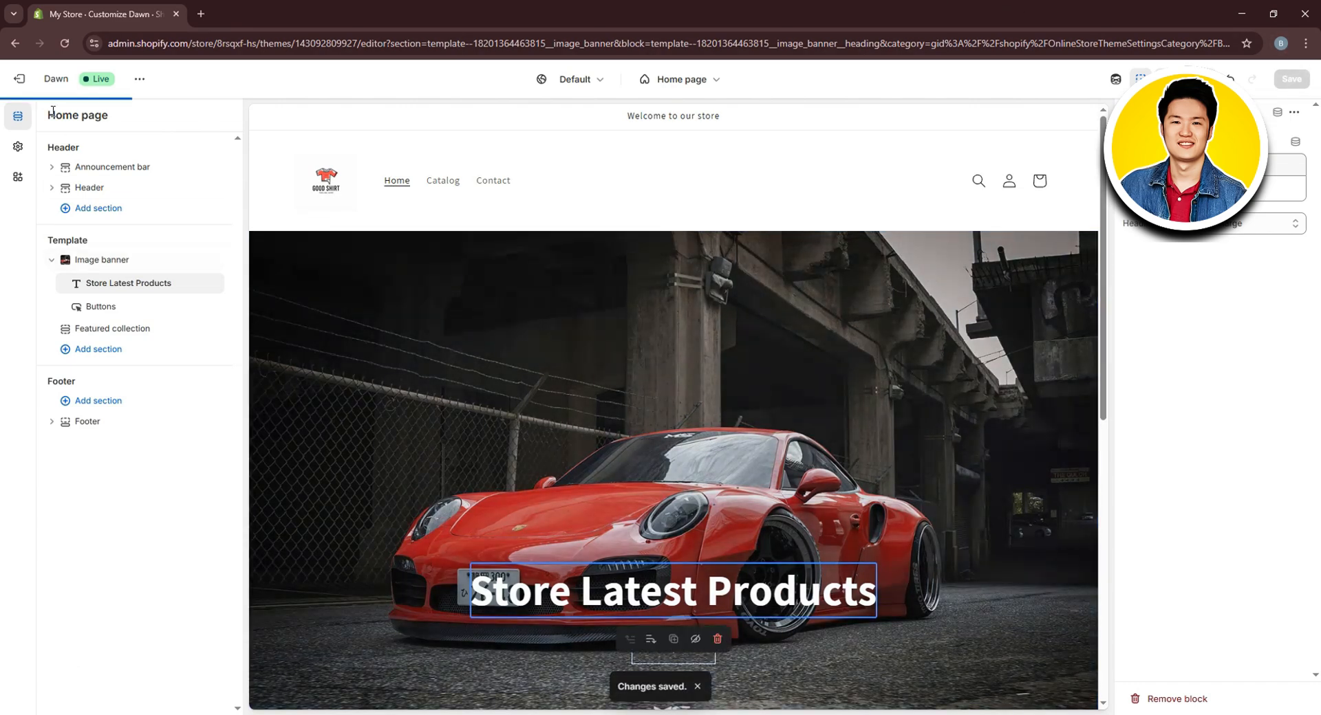
pyautogui.click(19, 79)
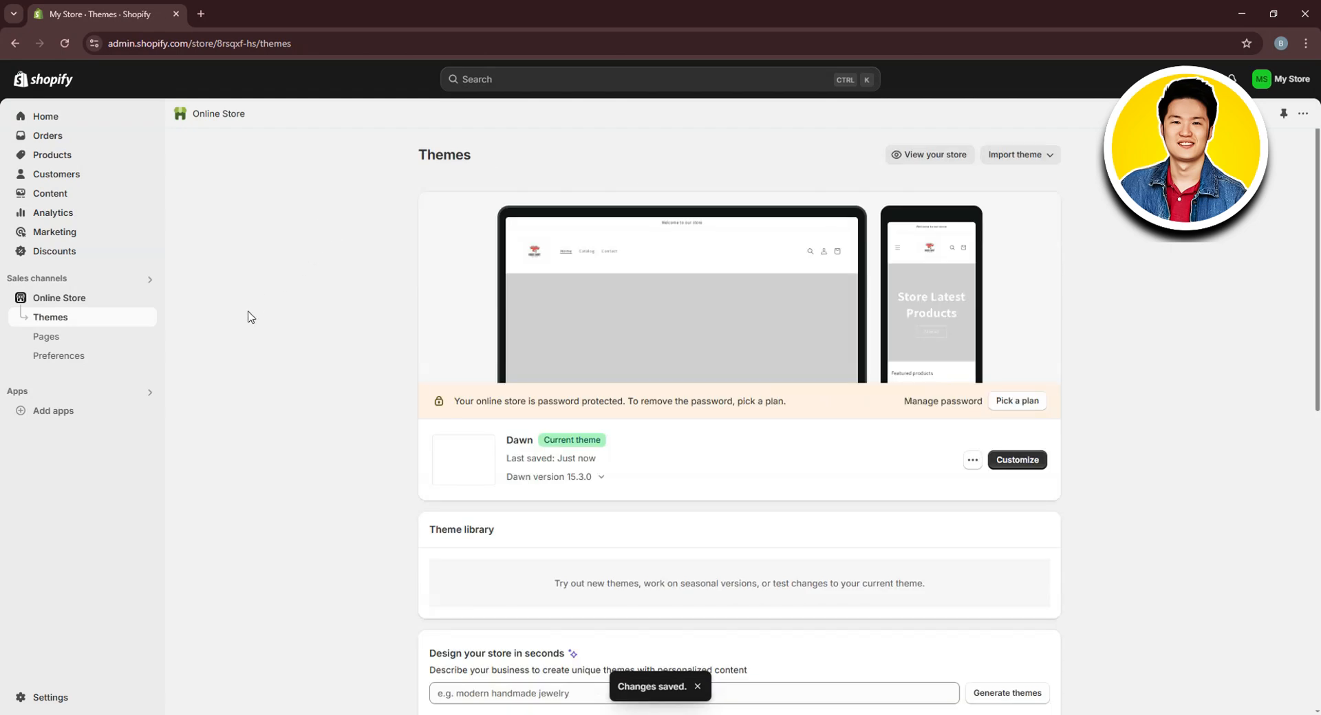
pyautogui.click(63, 155)
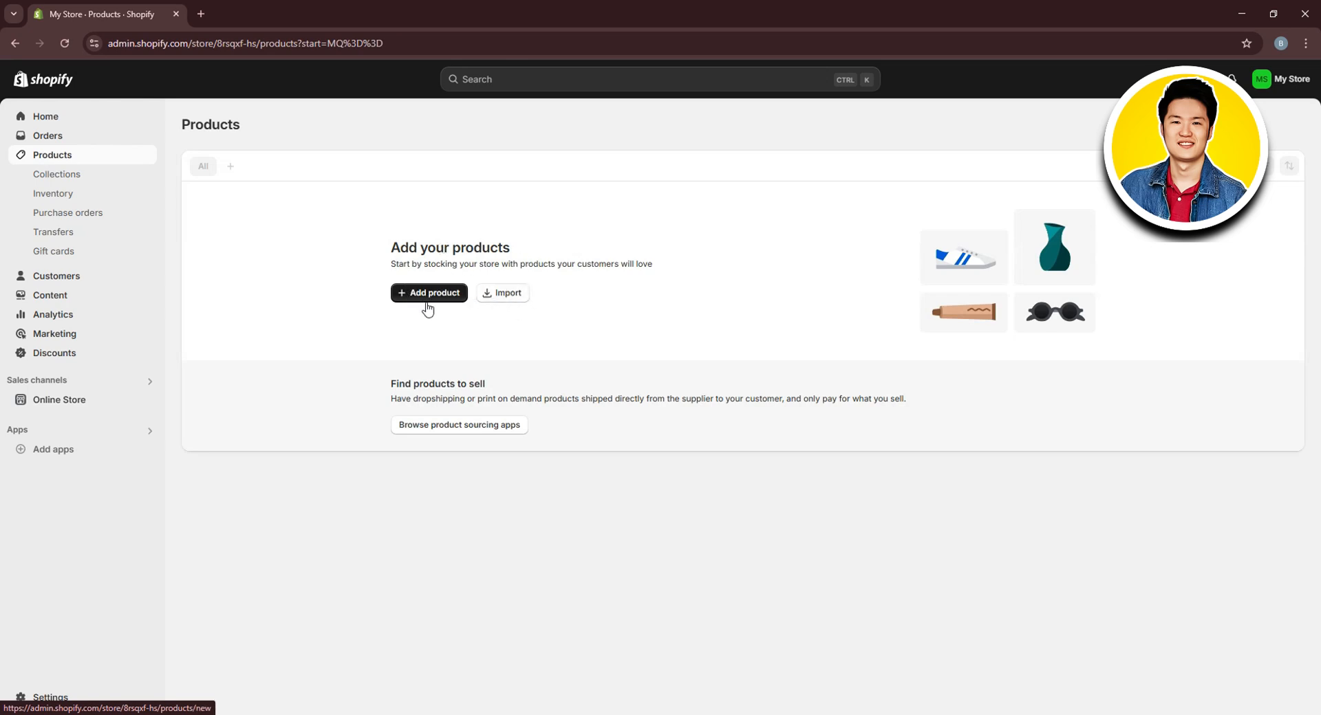
pyautogui.click(436, 295)
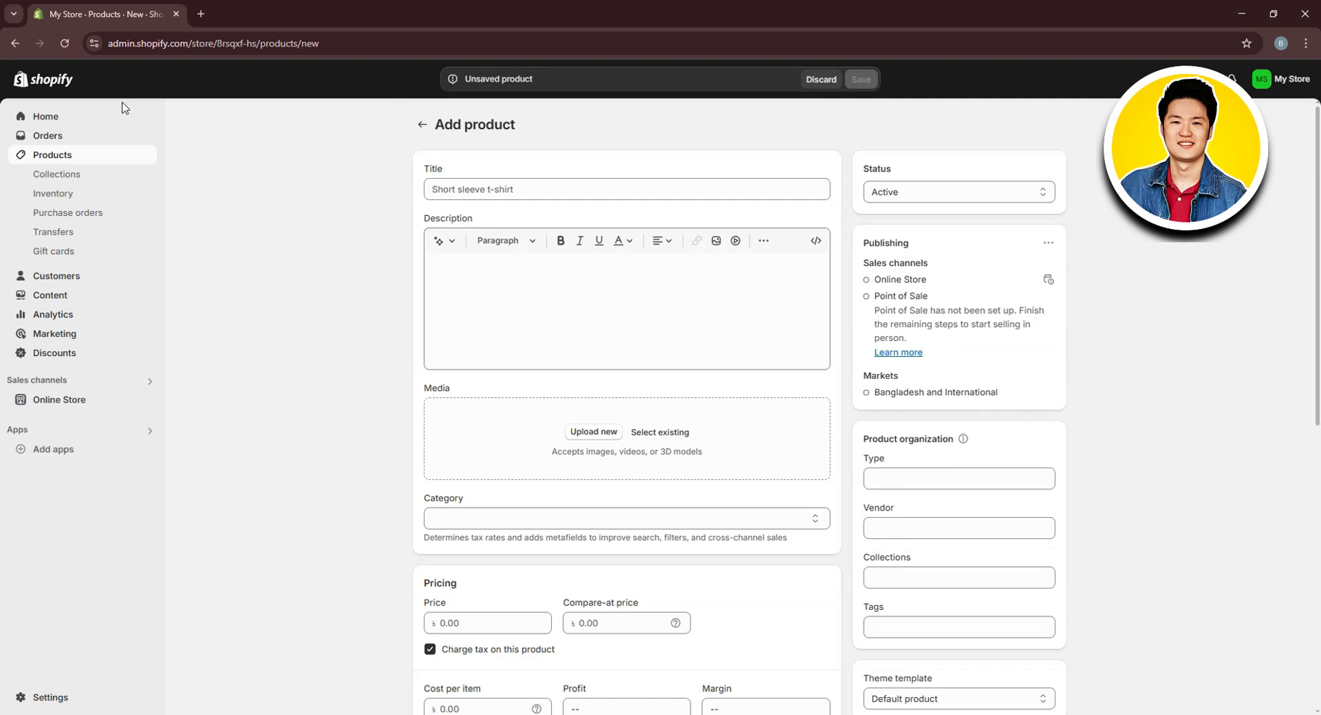
# Title the product 'T-shirt Store' with the description 'Be the talk of the town'
pyautogui.click(485, 190)
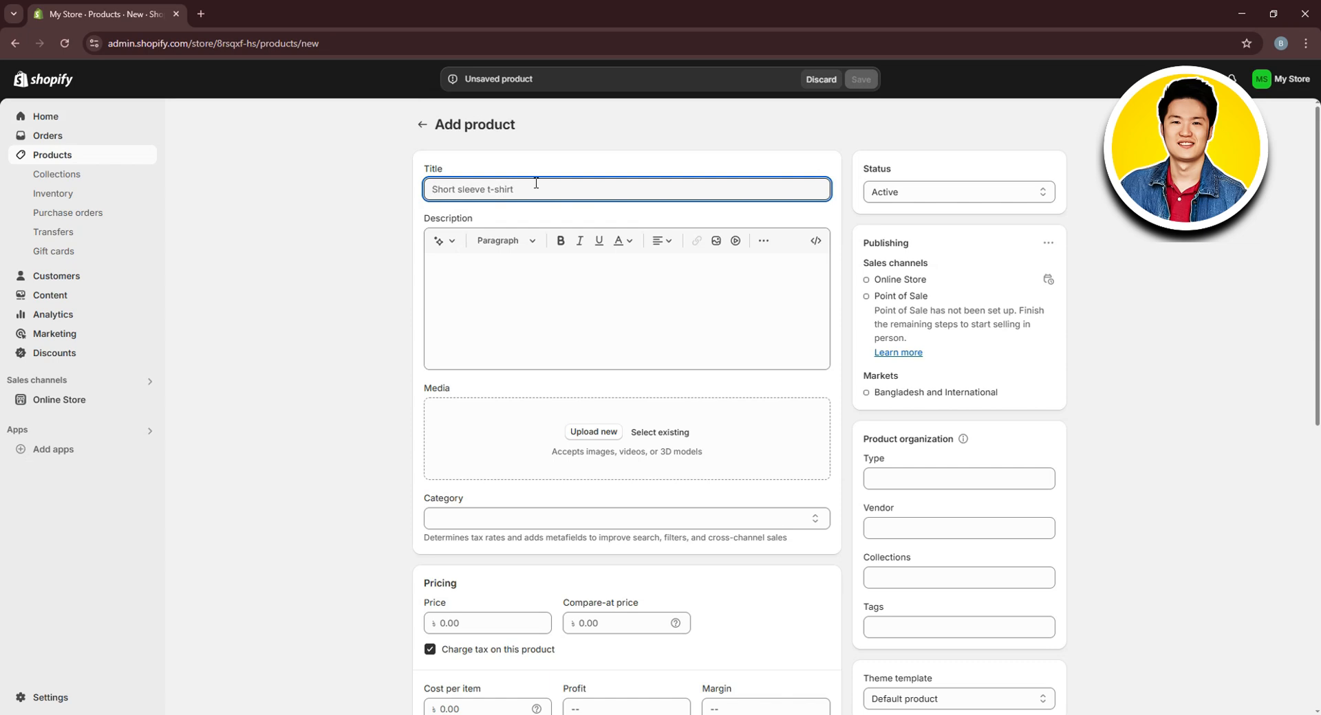
pyautogui.write('T')
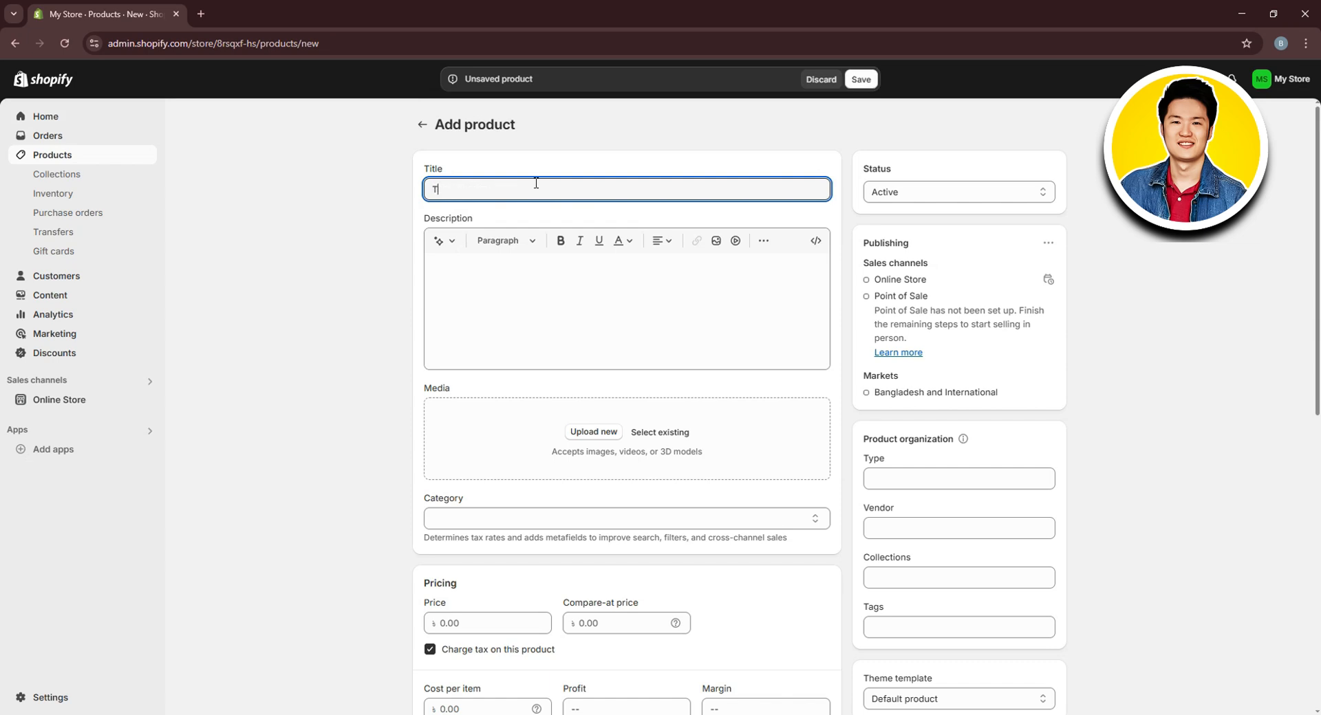
pyautogui.write('-shirt Store')
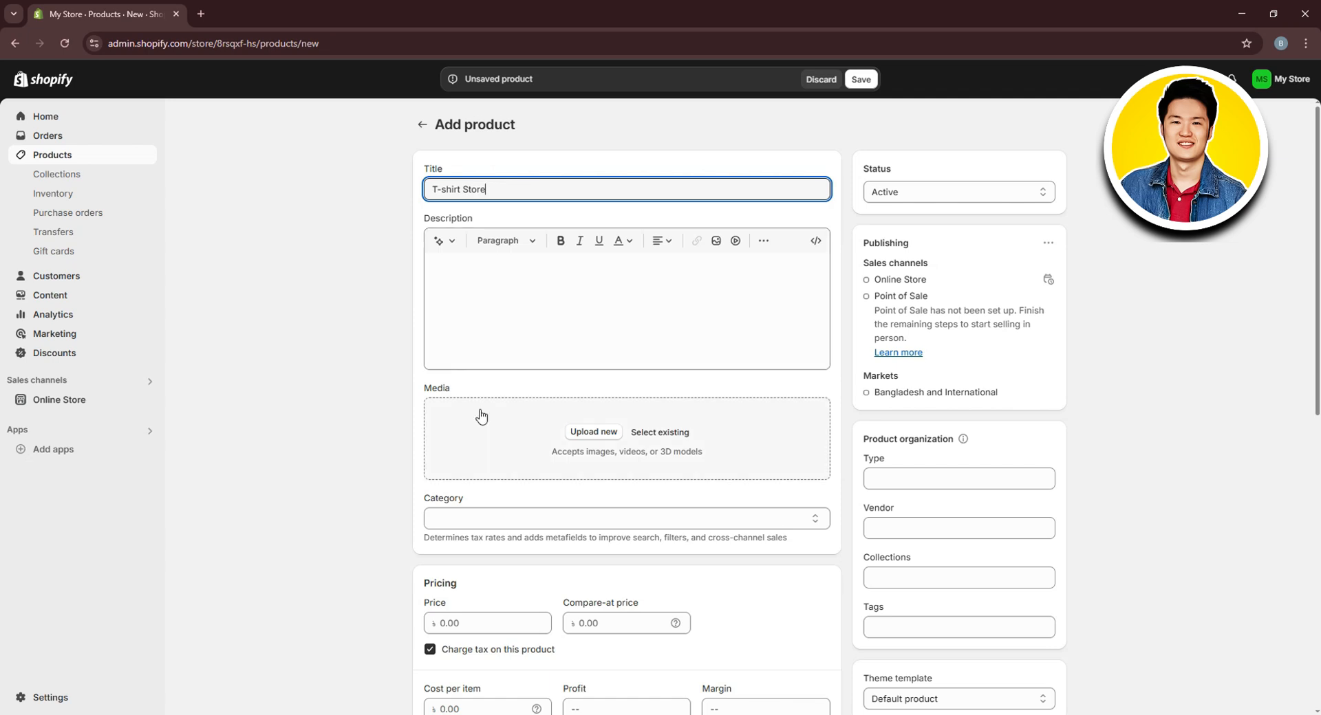
pyautogui.click(506, 303)
pyautogui.write('Be the talk of the town')
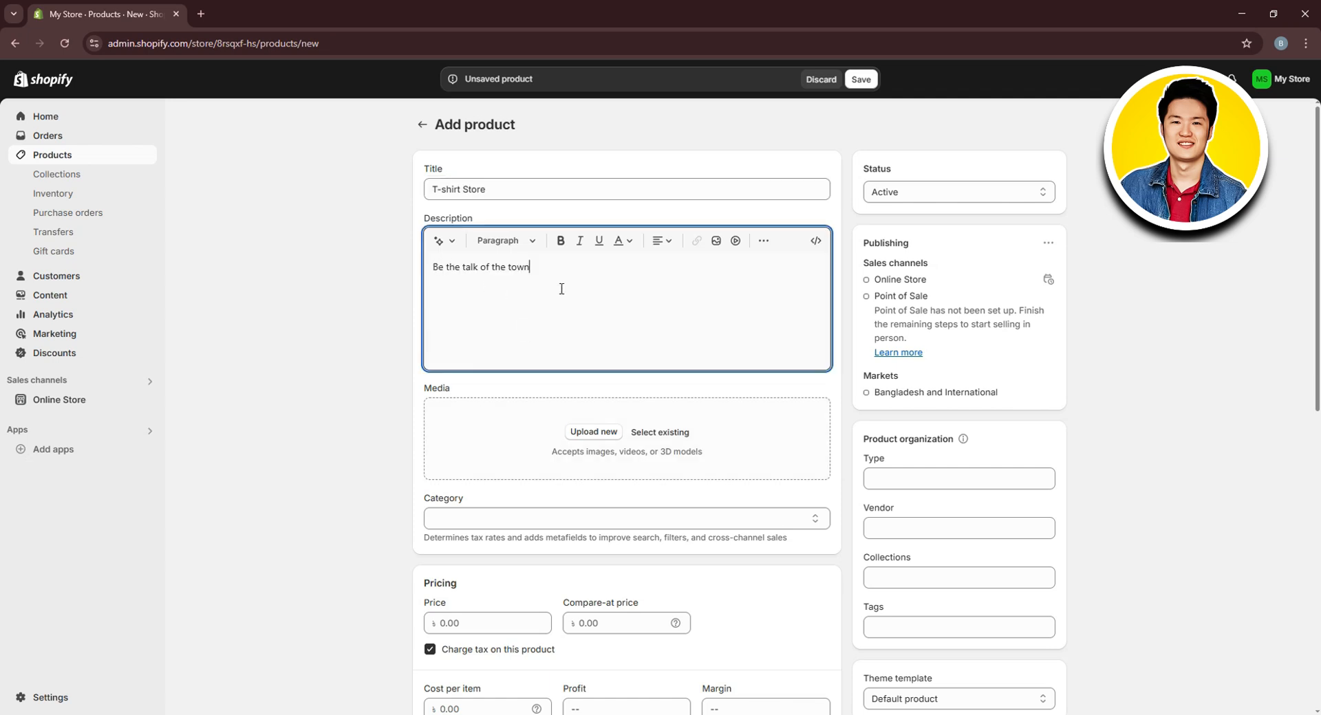
# Upload both T-shirt images from the Product Img folder as product media
pyautogui.click(608, 433)
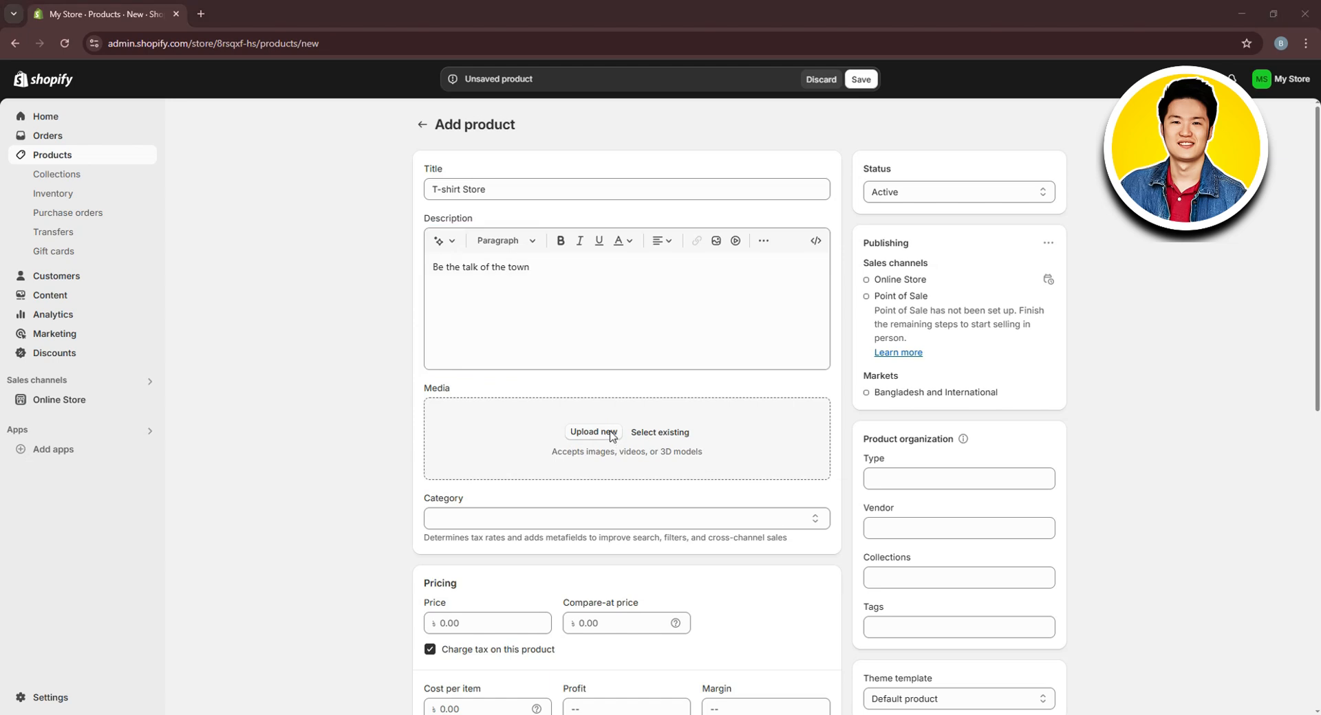
pyautogui.click(69, 32)
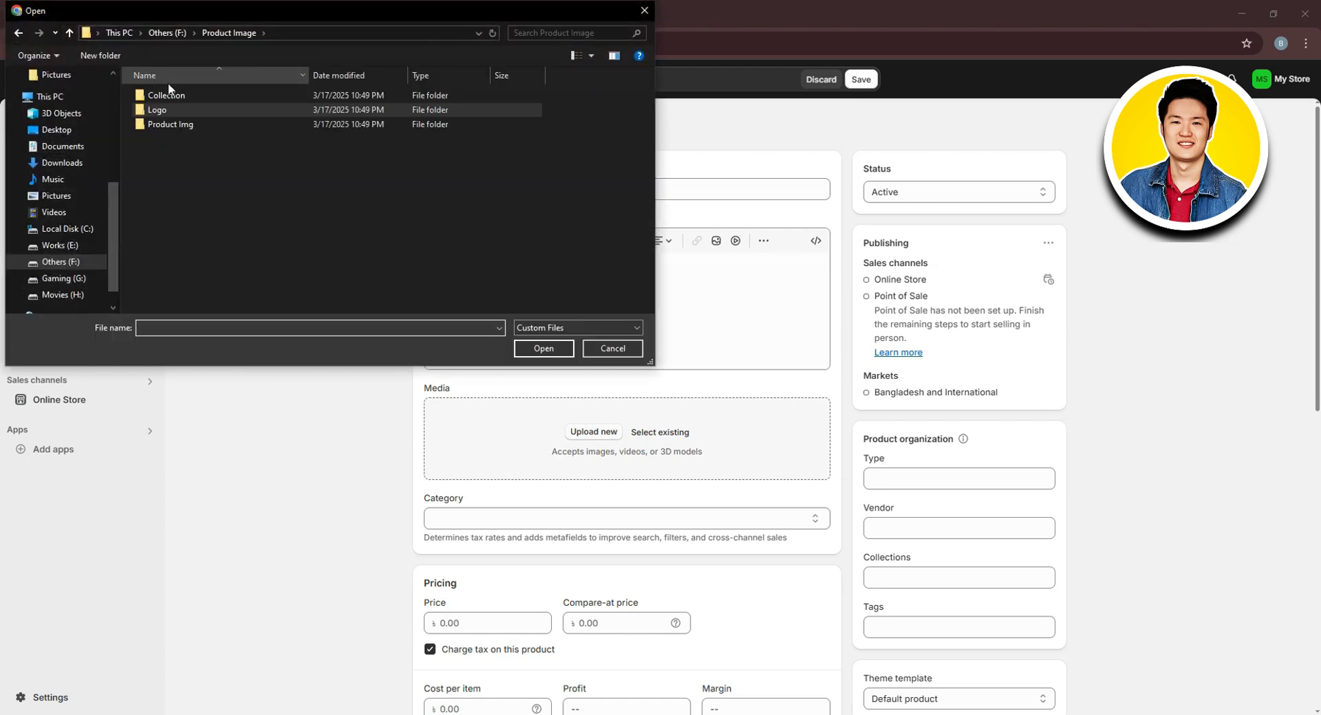
pyautogui.doubleClick(176, 123)
pyautogui.moveTo(253, 176); pyautogui.dragTo(134, 73)
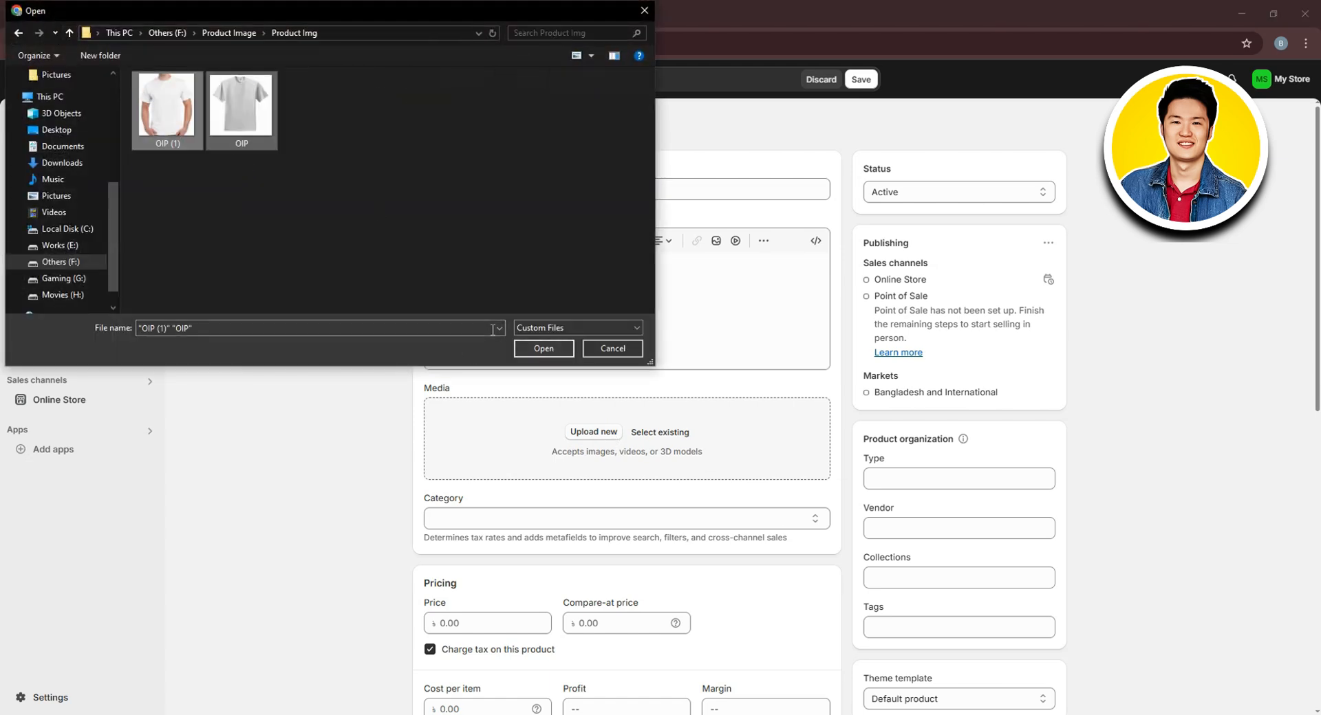
pyautogui.click(543, 348)
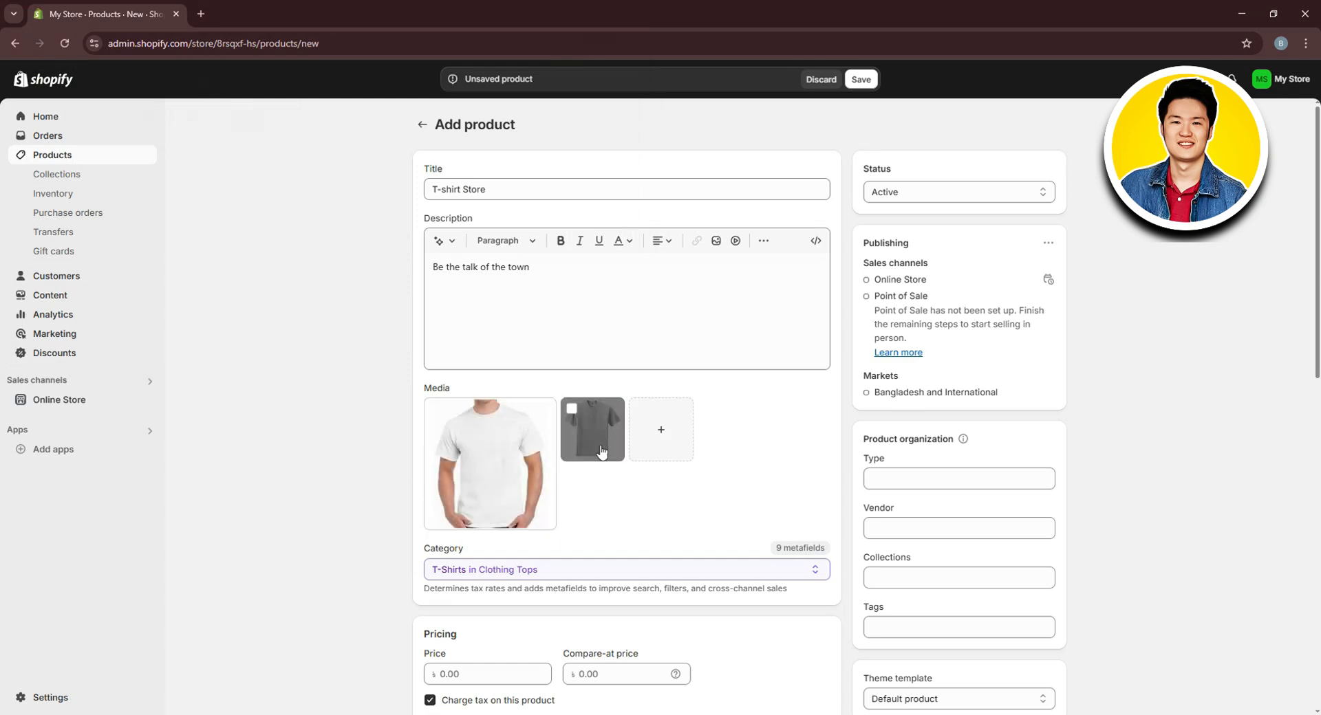
pyautogui.moveTo(608, 434); pyautogui.dragTo(653, 443)
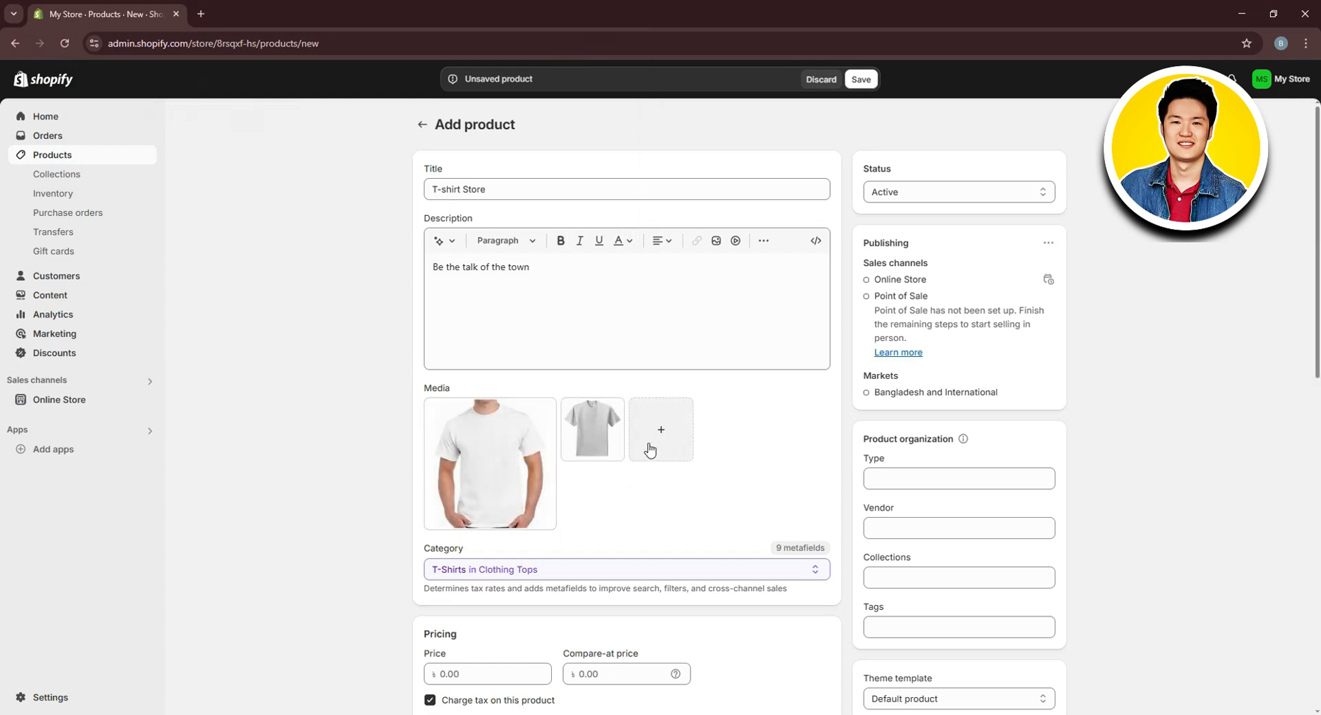
# Set the product category to T-Shirts in Clothing Tops
pyautogui.scroll(-1, 550, 490)
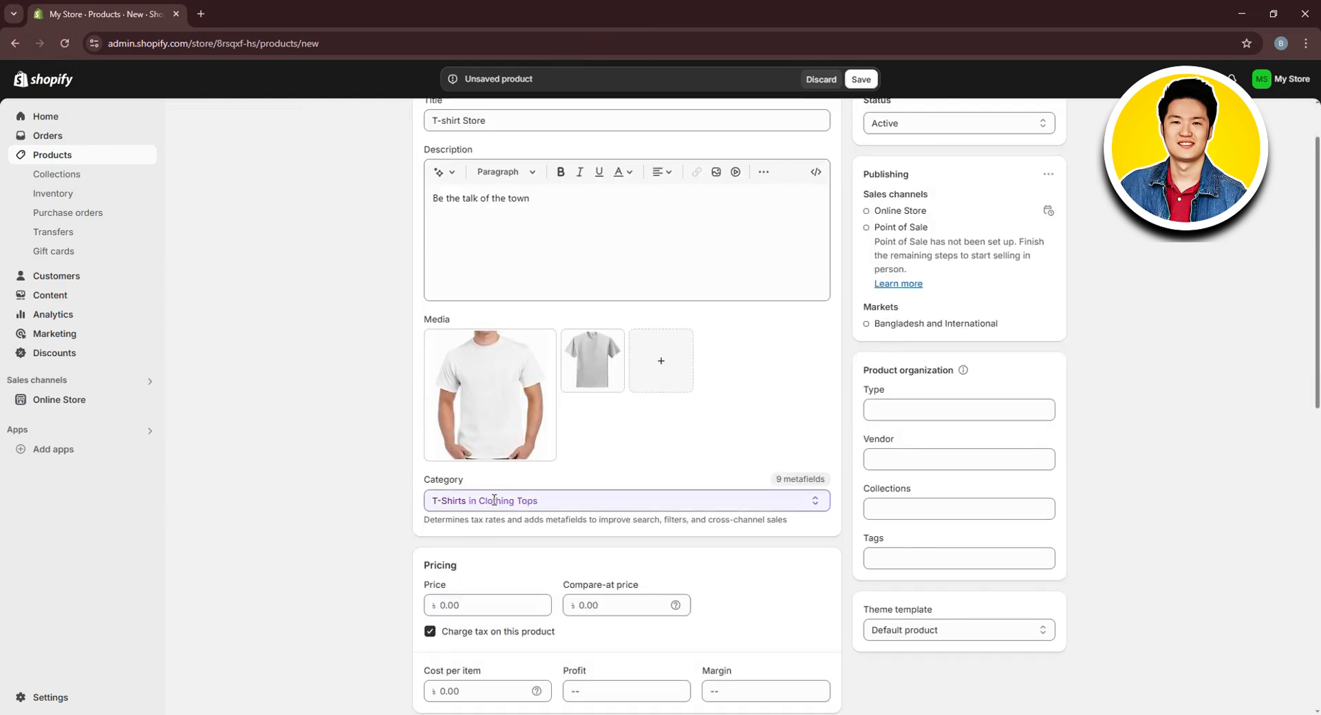
pyautogui.click(494, 500)
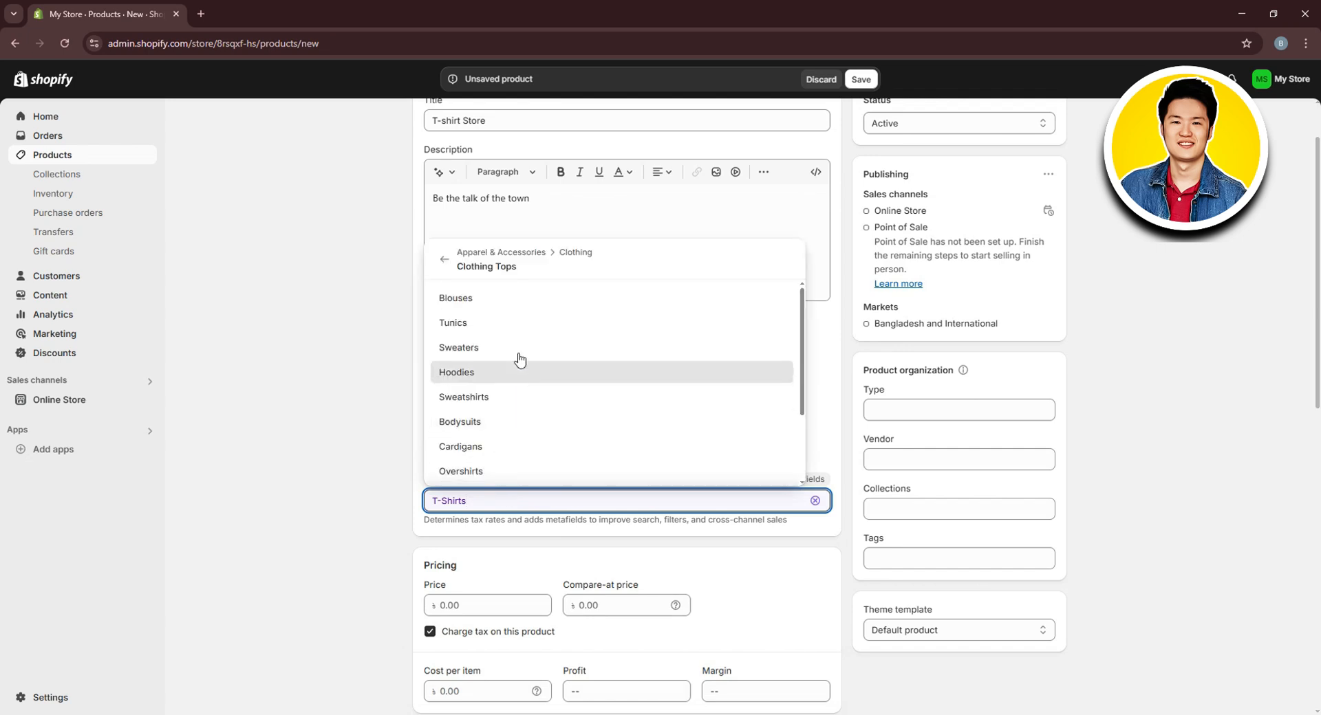
pyautogui.click(379, 307)
# Price the product at 25.00 and review the cost, profit and margin fields
pyautogui.scroll(-2, 516, 468)
pyautogui.click(466, 469)
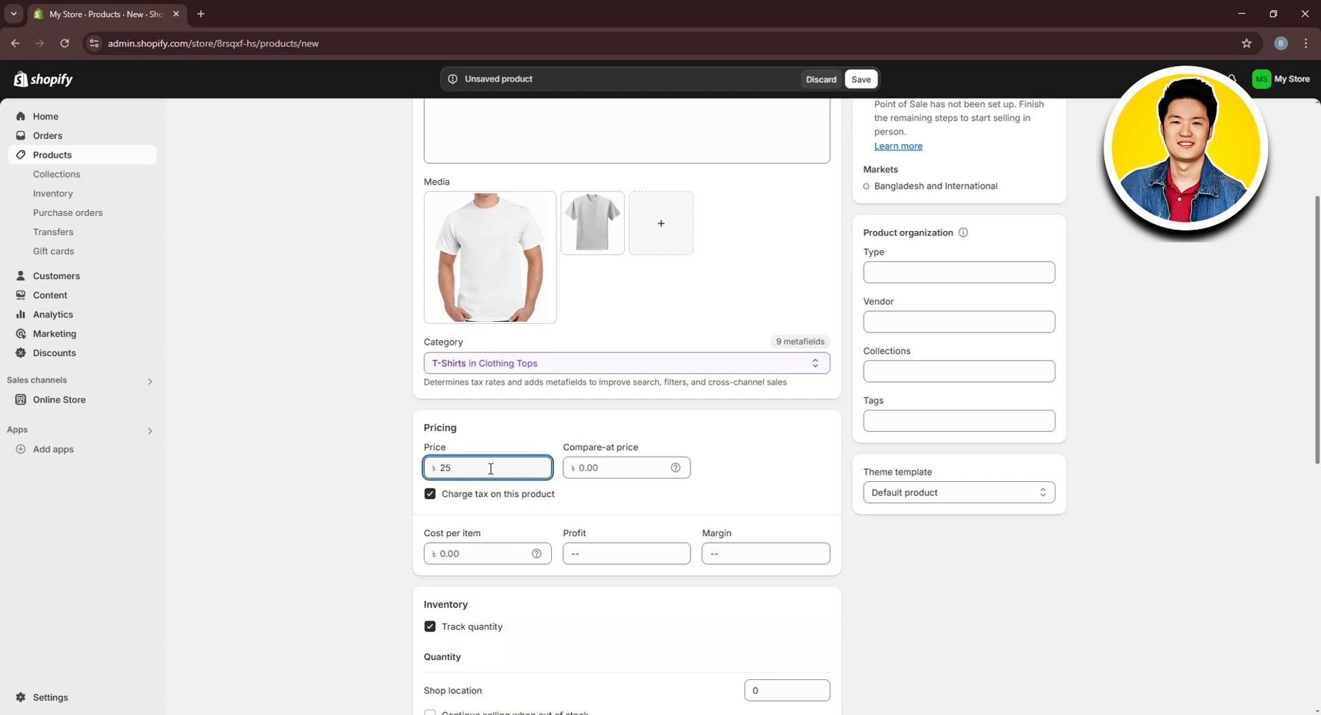
pyautogui.click(504, 442)
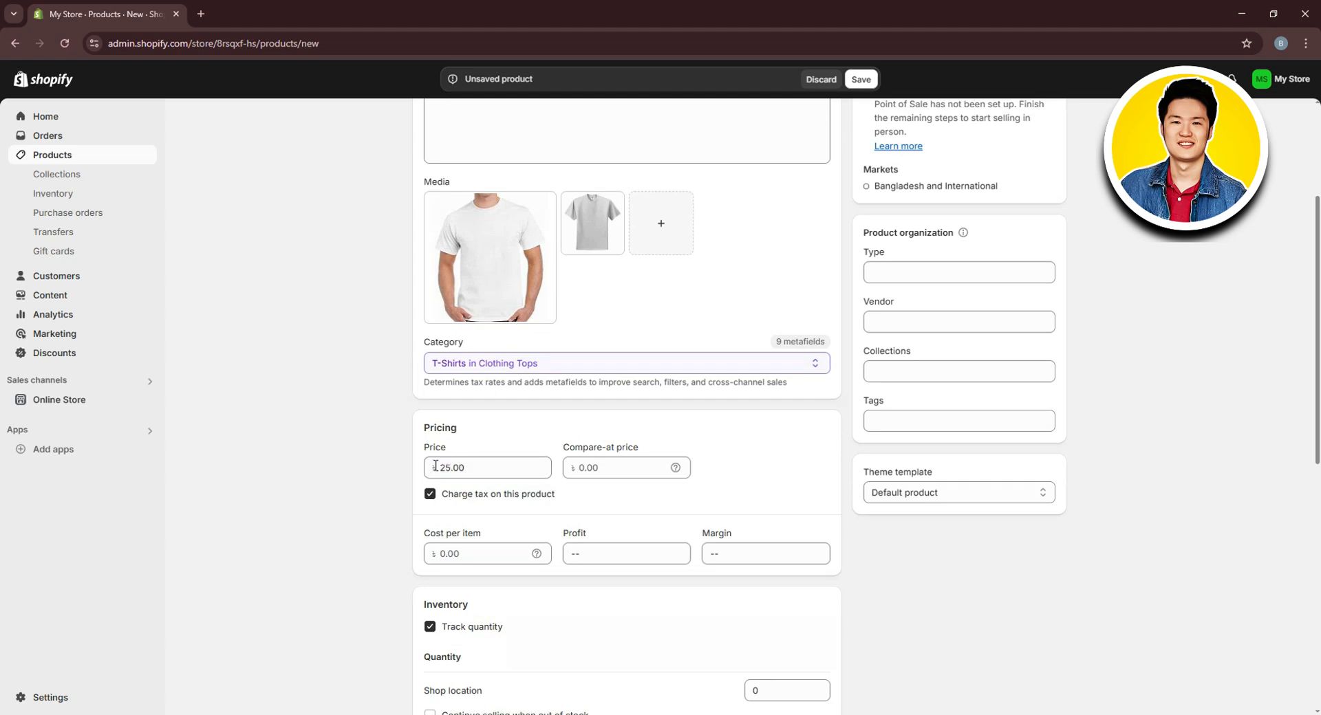
pyautogui.click(622, 466)
pyautogui.scroll(-2, 621, 467)
pyautogui.click(467, 419)
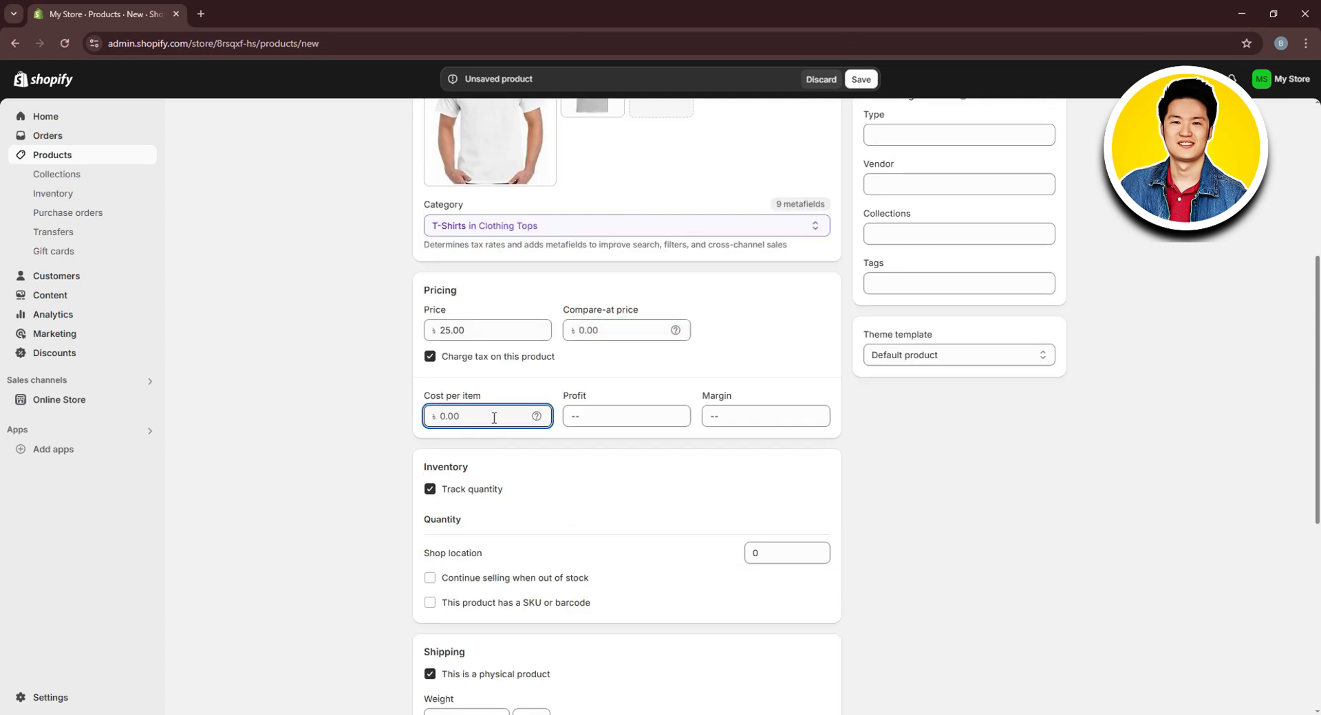
pyautogui.click(619, 418)
pyautogui.click(756, 409)
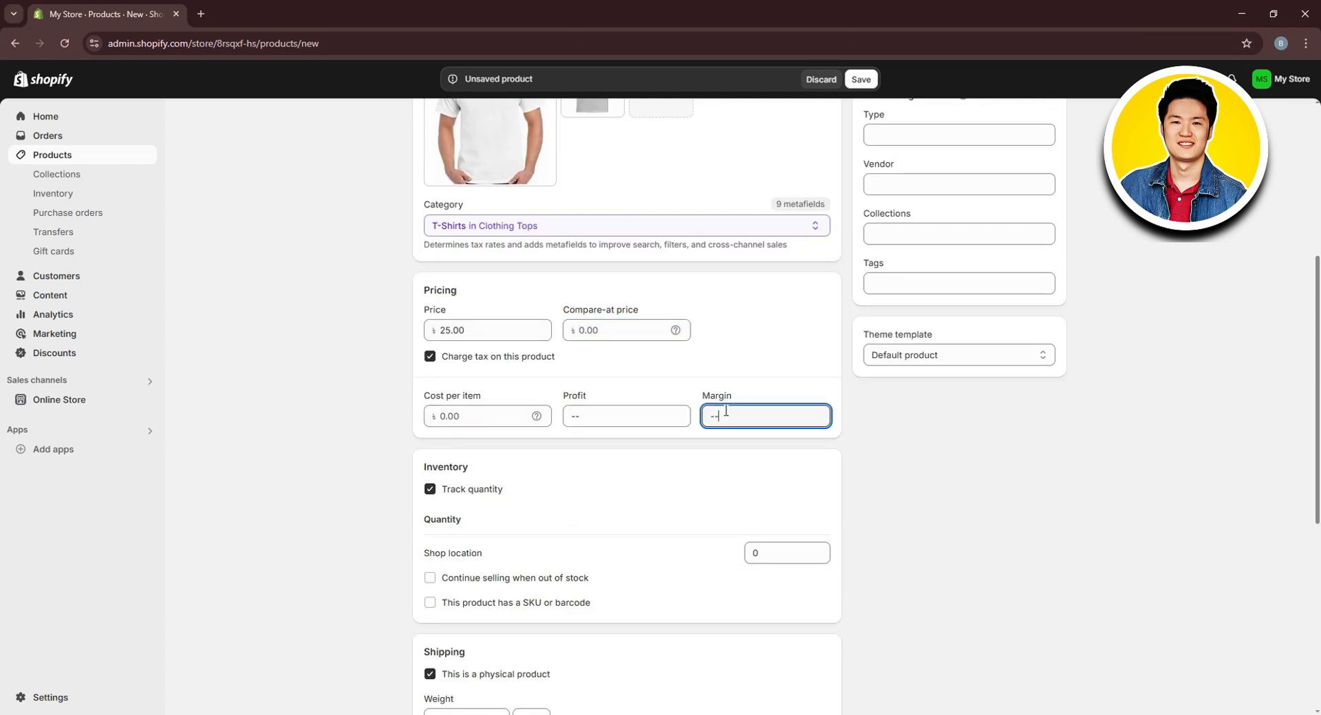
# Stock 100 units of the product at the Shop location
pyautogui.scroll(-1, 738, 416)
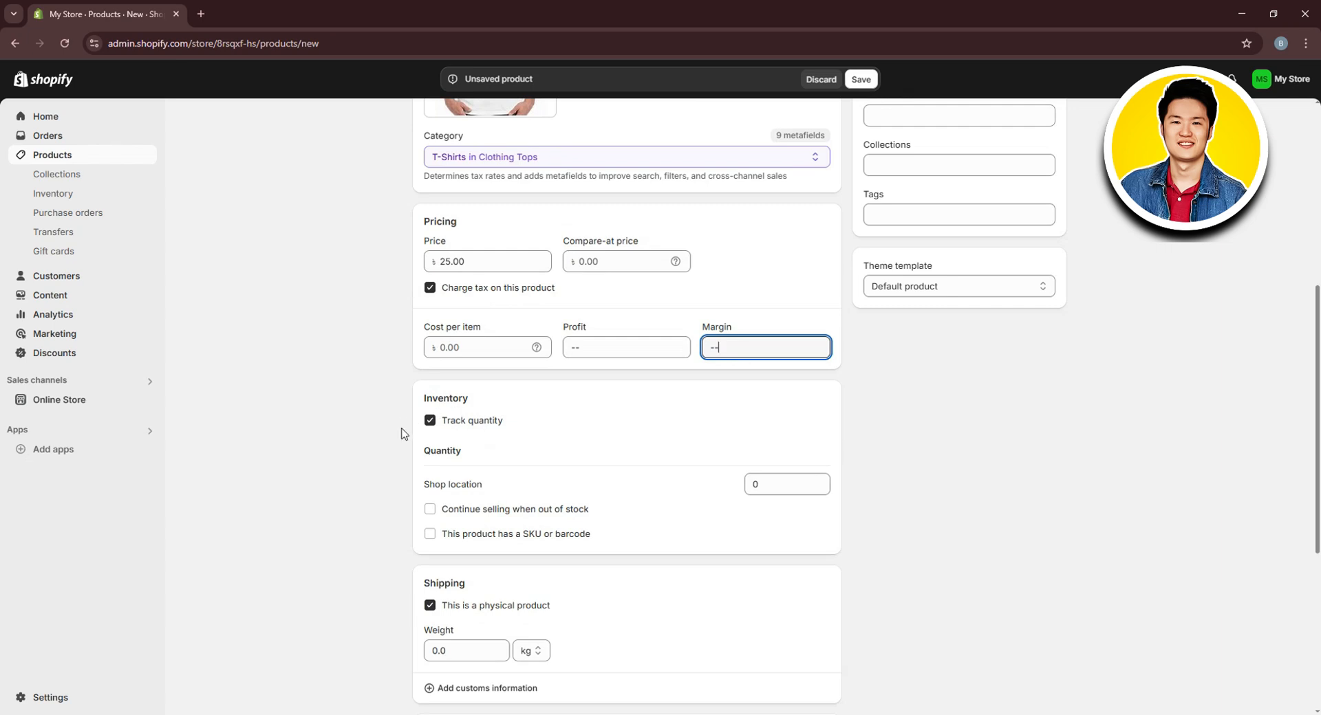
pyautogui.scroll(-1, 460, 435)
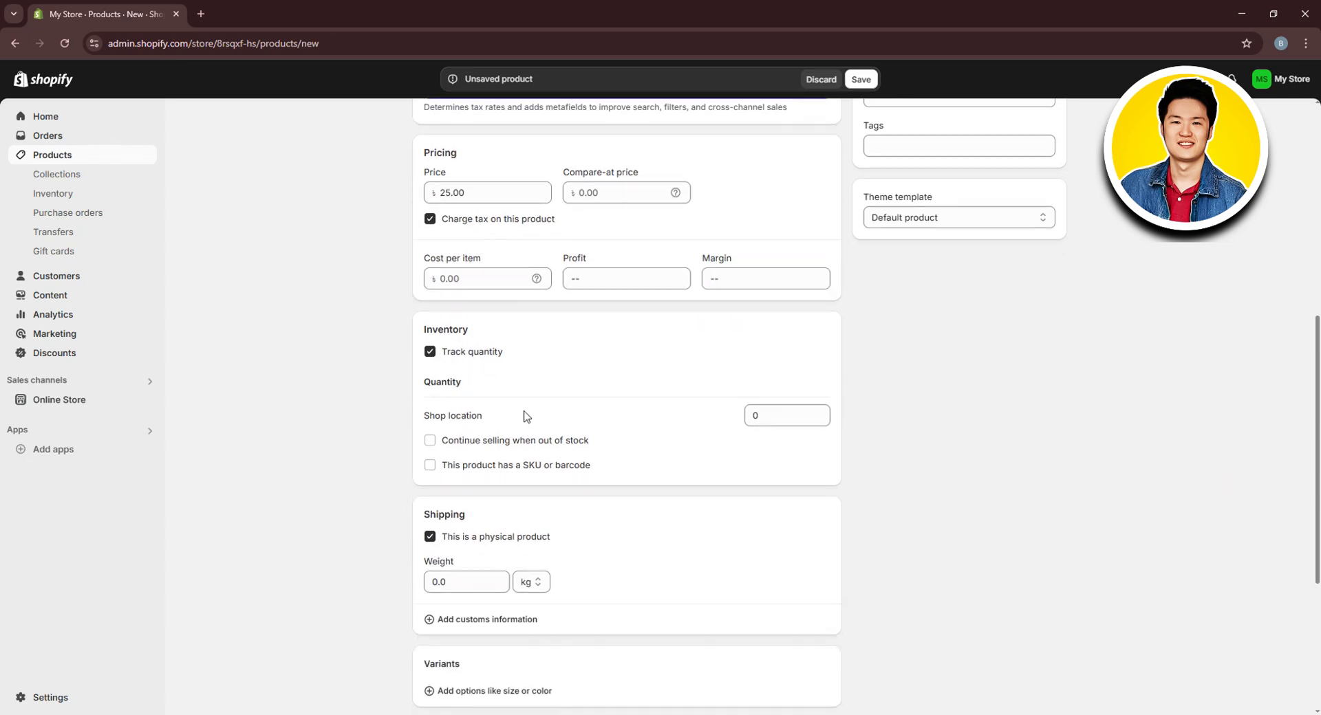
pyautogui.click(778, 417)
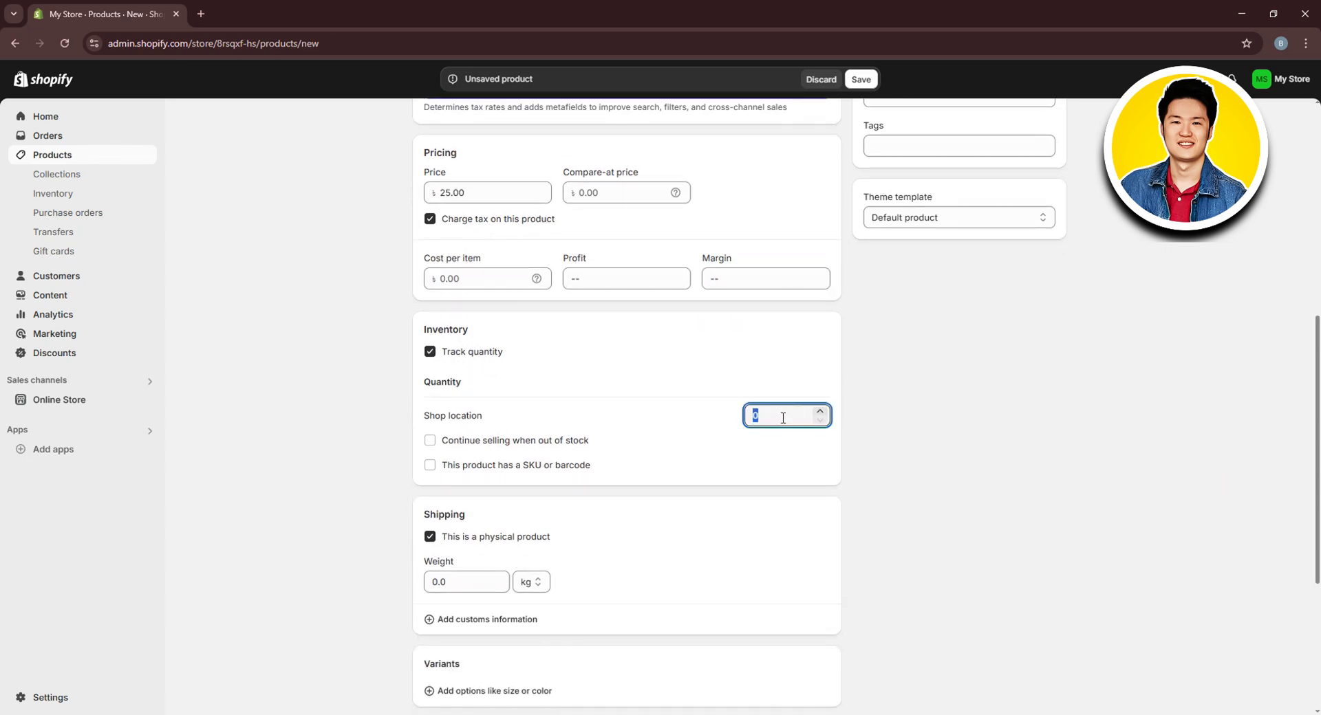
pyautogui.scroll(-2, 663, 472)
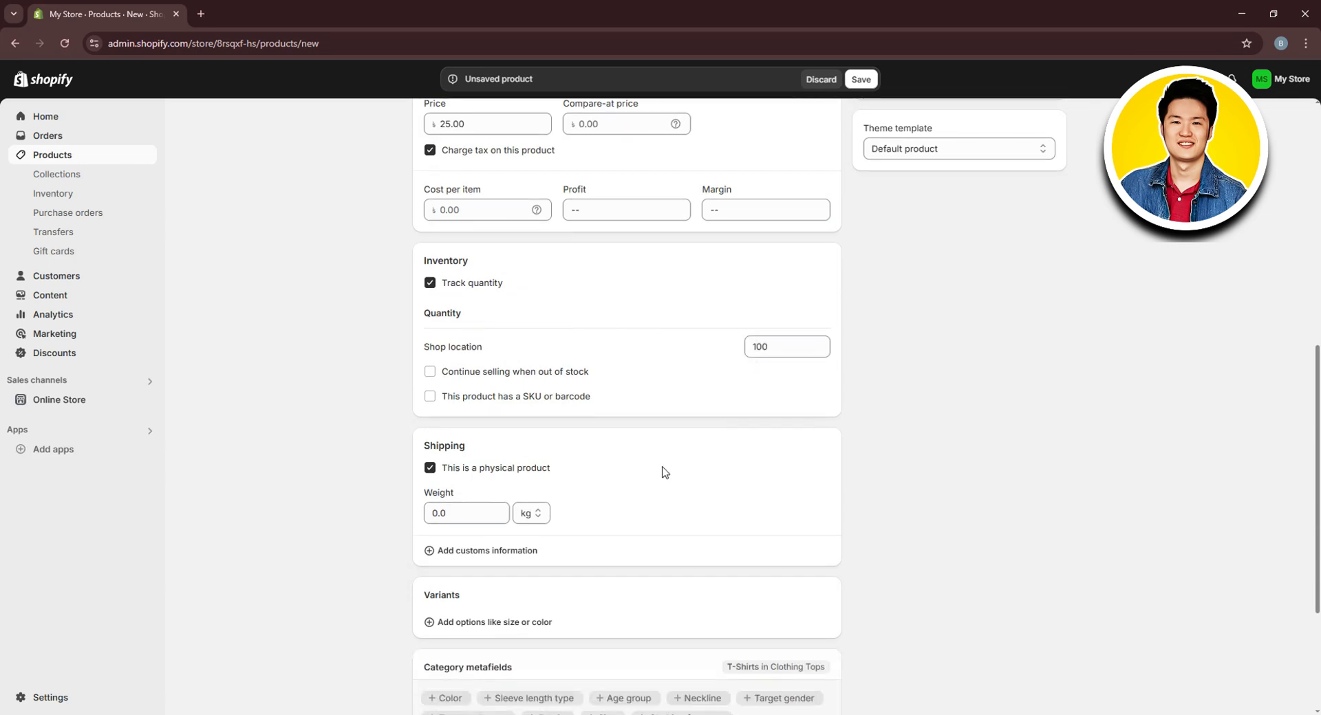
pyautogui.click(438, 446)
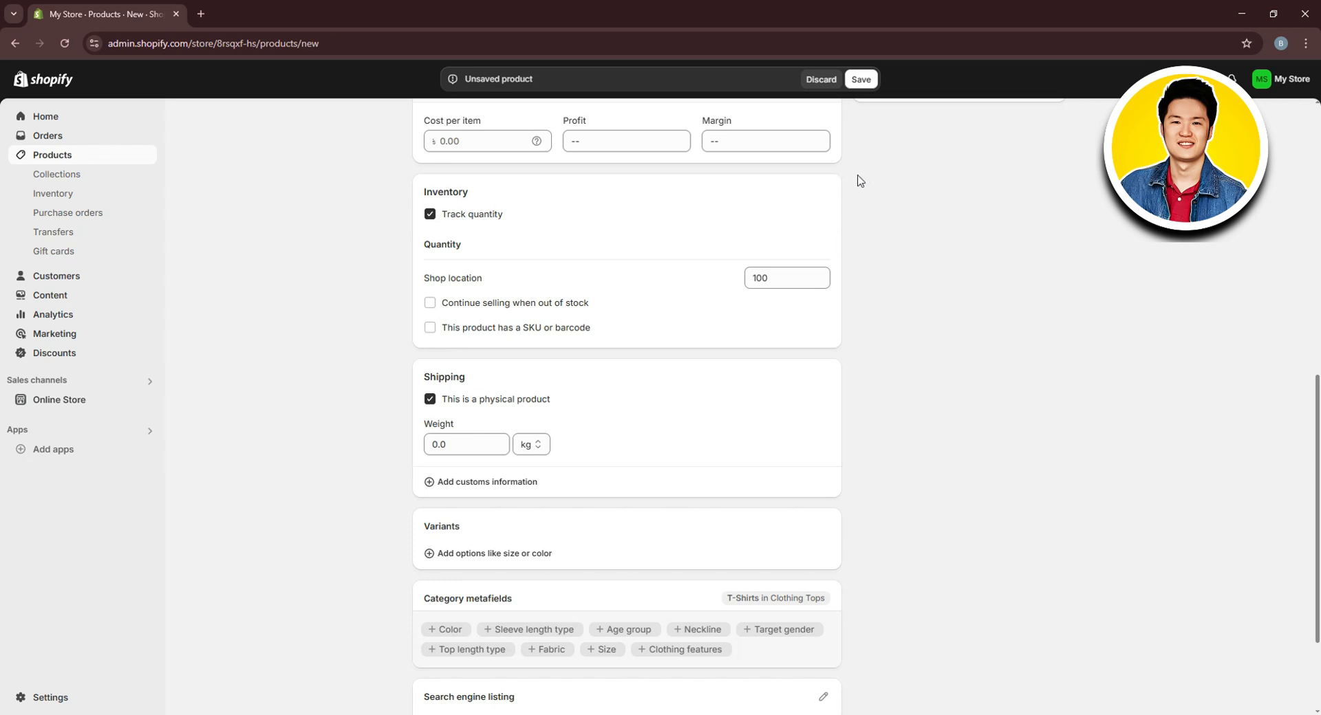
pyautogui.scroll(-2, 678, 280)
pyautogui.scroll(15, 640, 385)
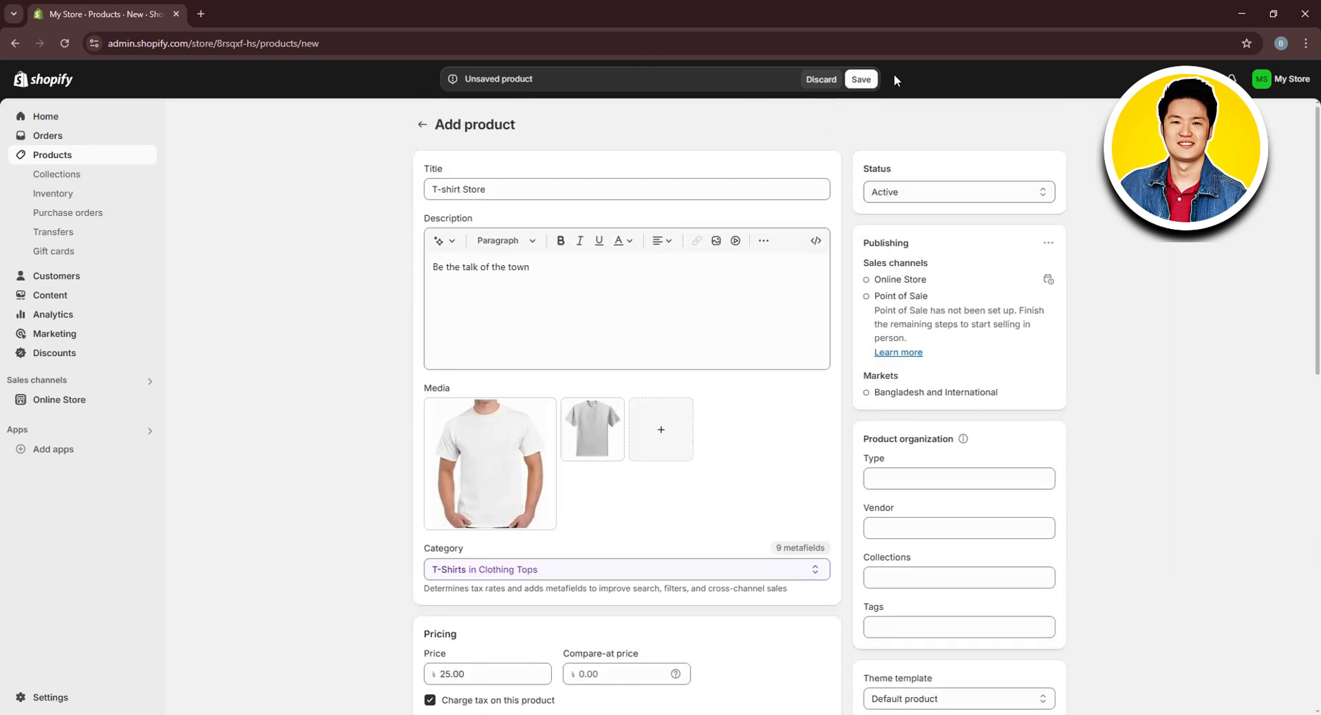
# Save the T-shirt Store product, confirm it's Active in Products, then go to Collections
pyautogui.click(872, 80)
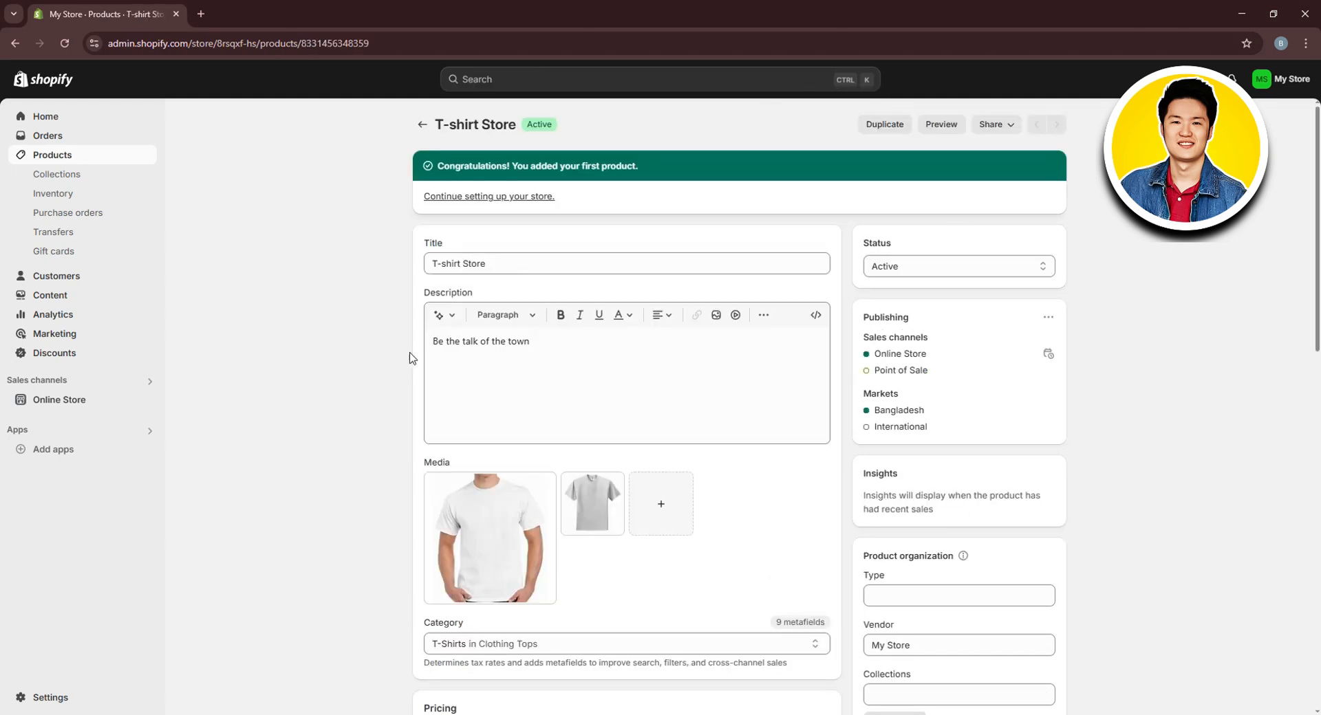
pyautogui.click(421, 125)
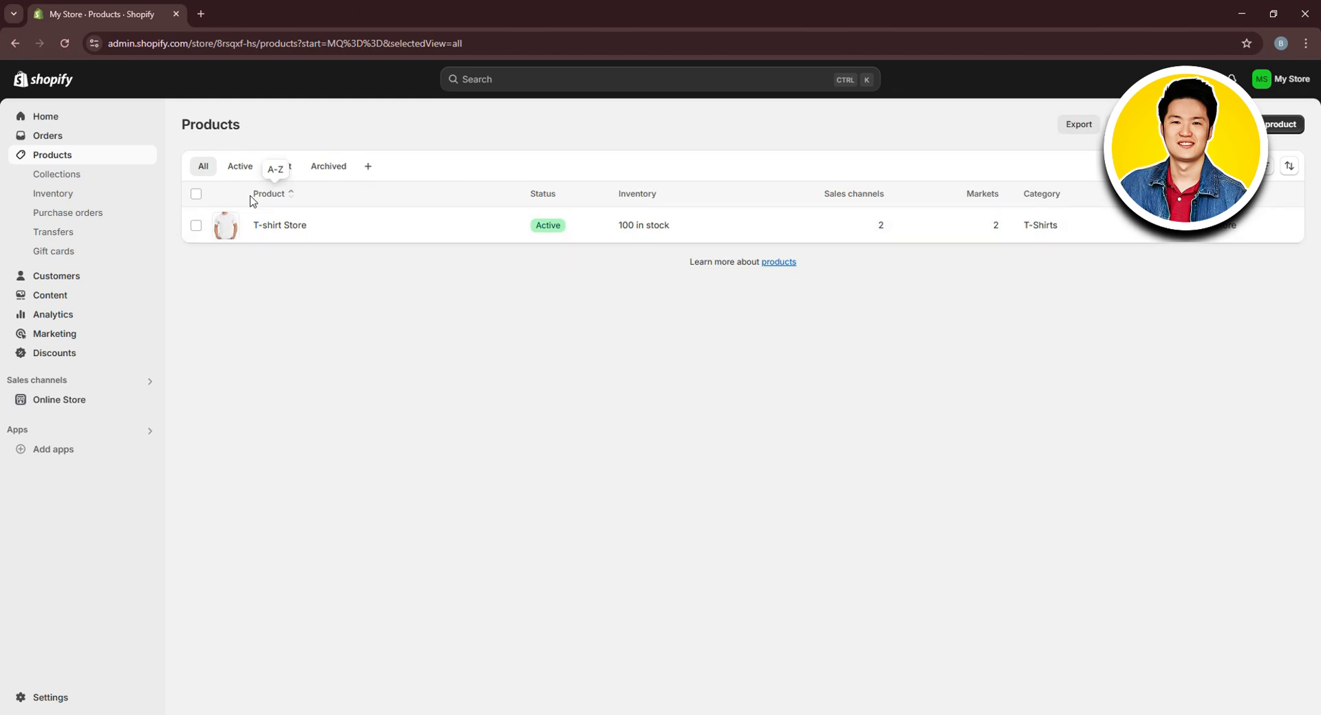
pyautogui.click(54, 180)
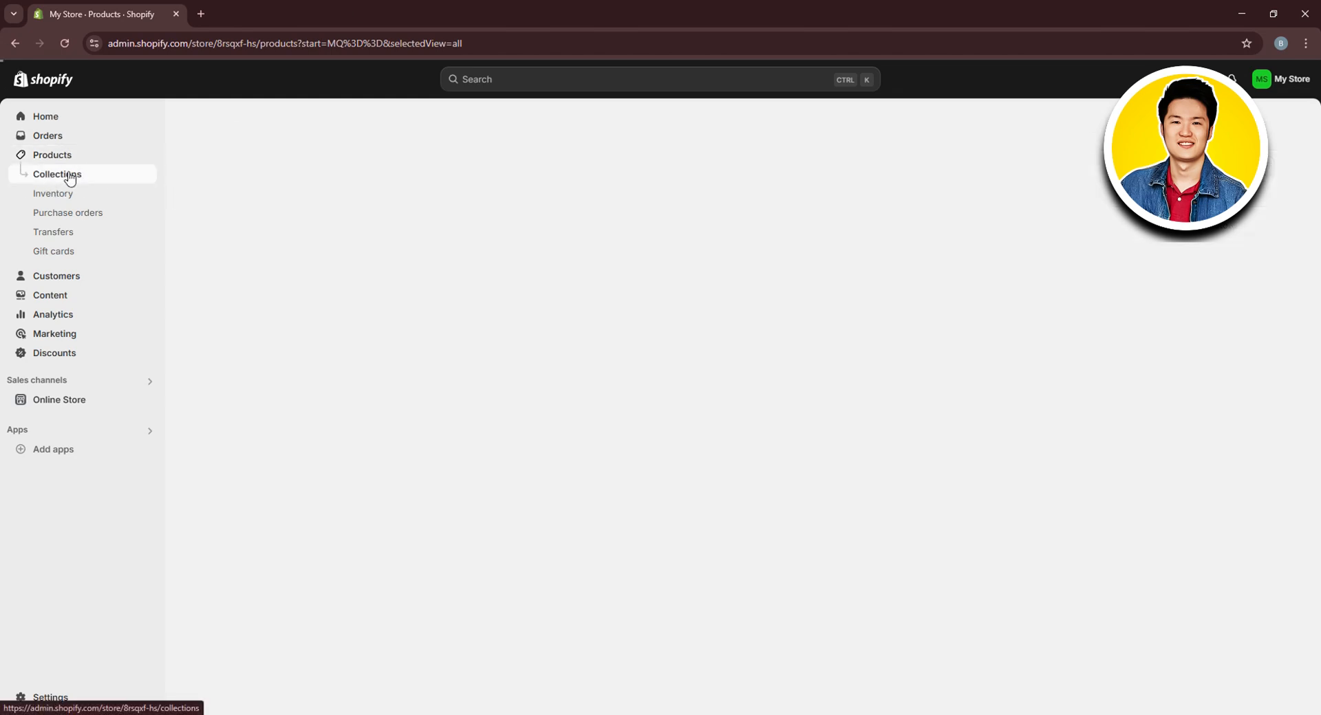
# Create a new manual collection titled 'T-Shirt'
pyautogui.click(1287, 130)
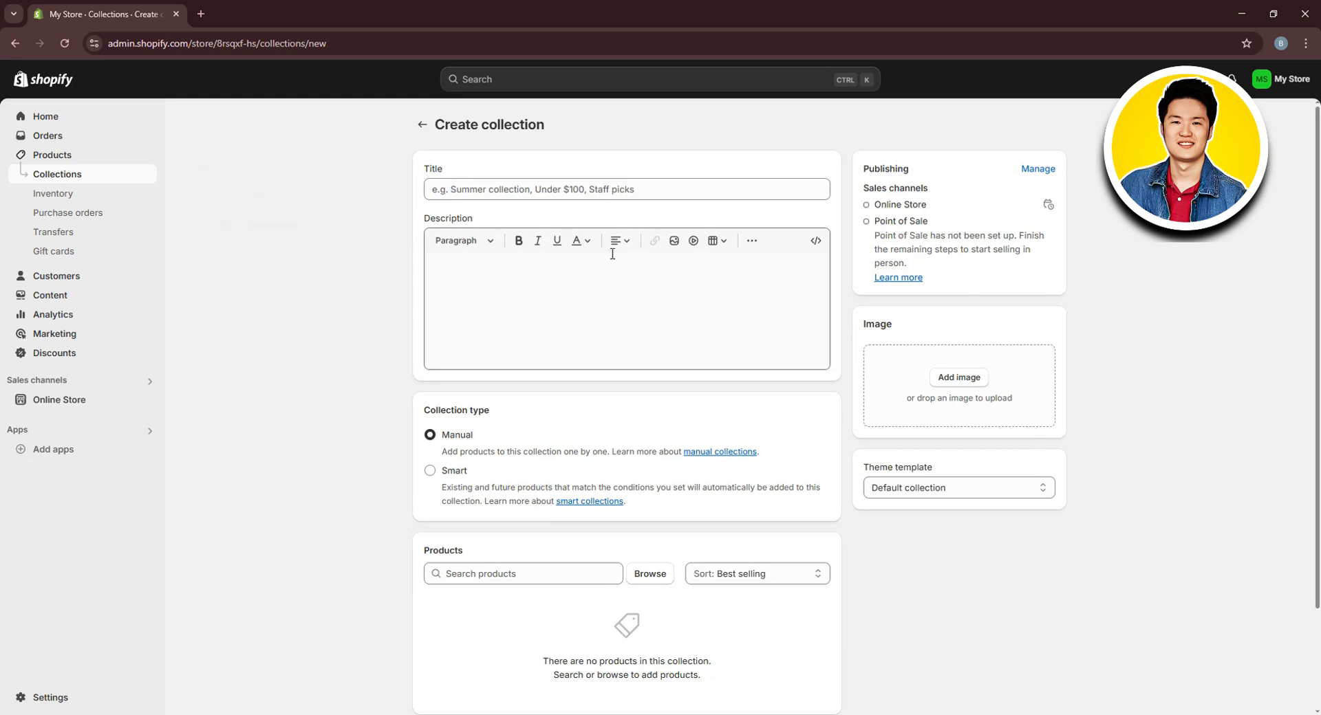
pyautogui.click(531, 192)
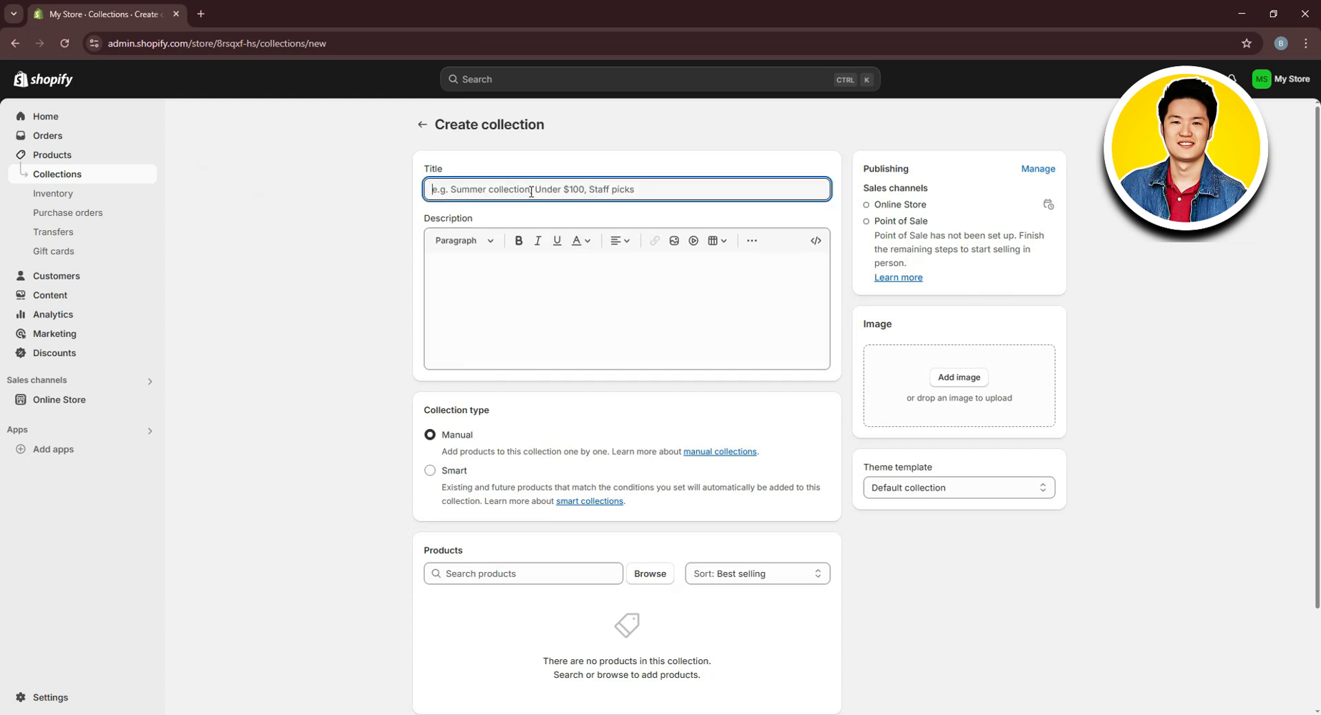
pyautogui.write('T-Shirt')
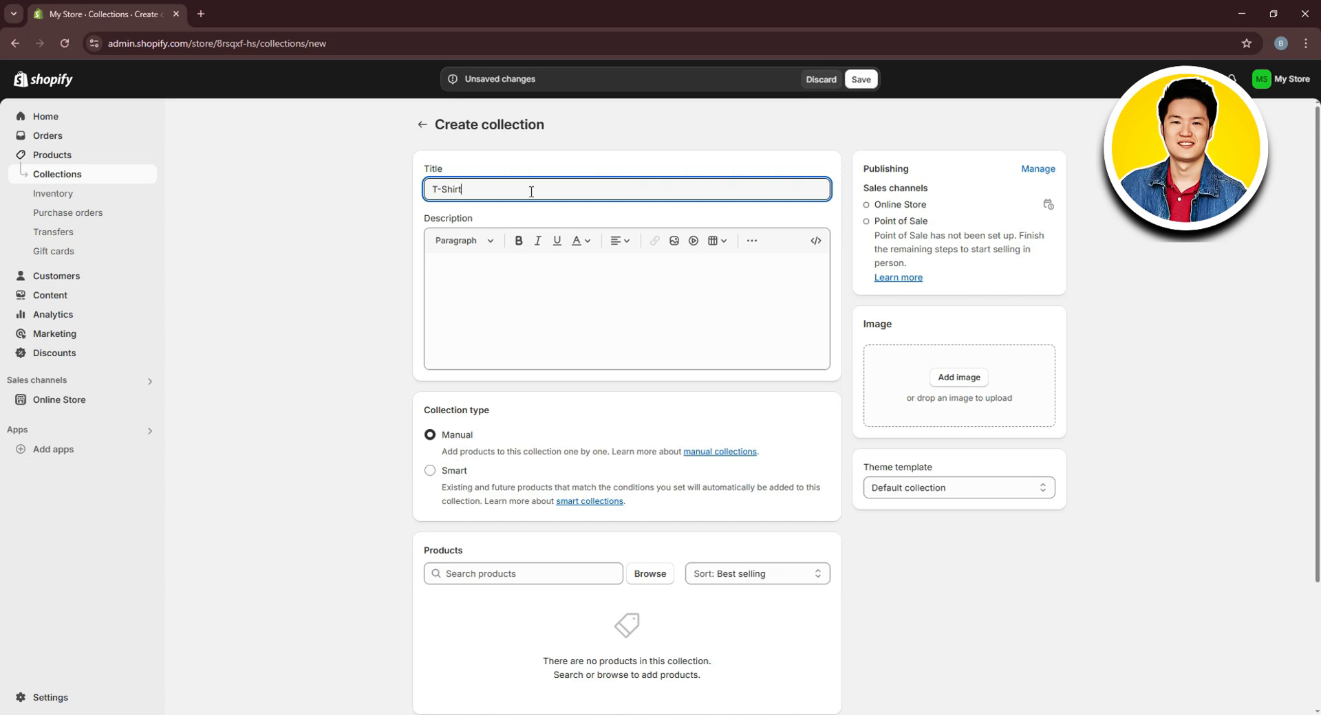
pyautogui.click(488, 292)
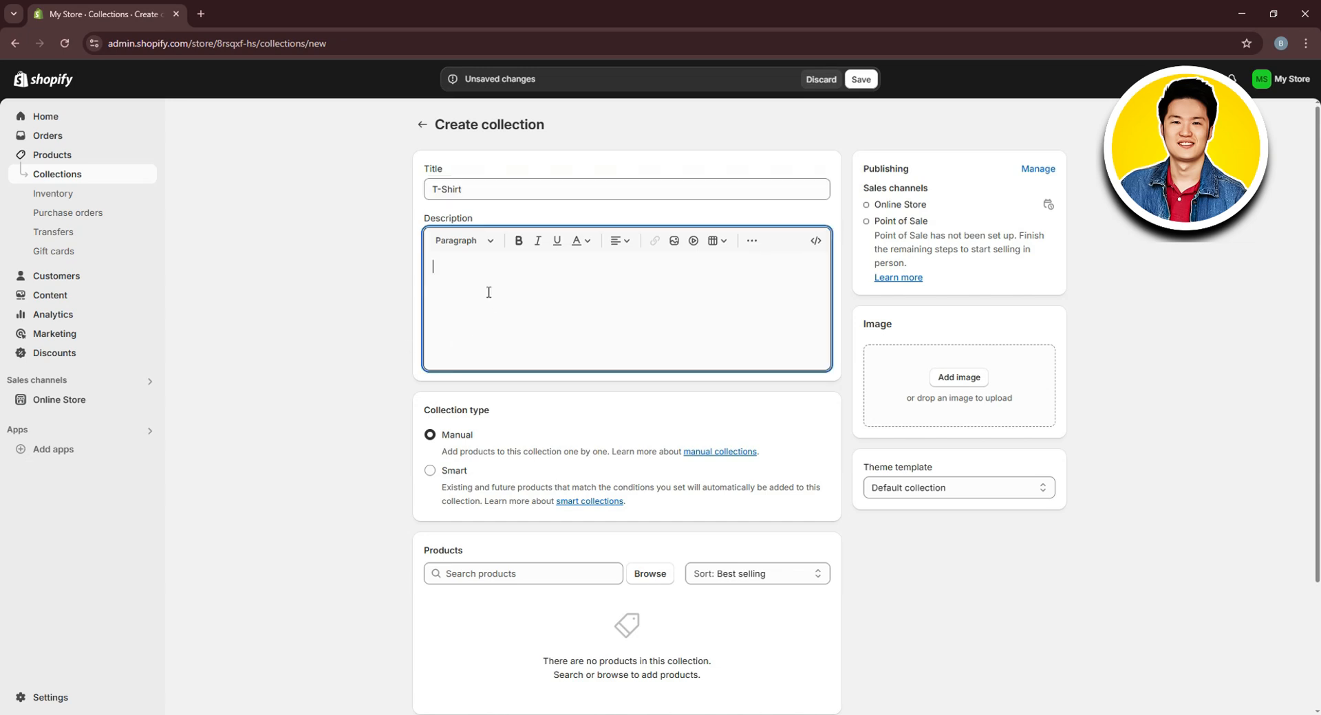
pyautogui.click(430, 470)
pyautogui.click(431, 436)
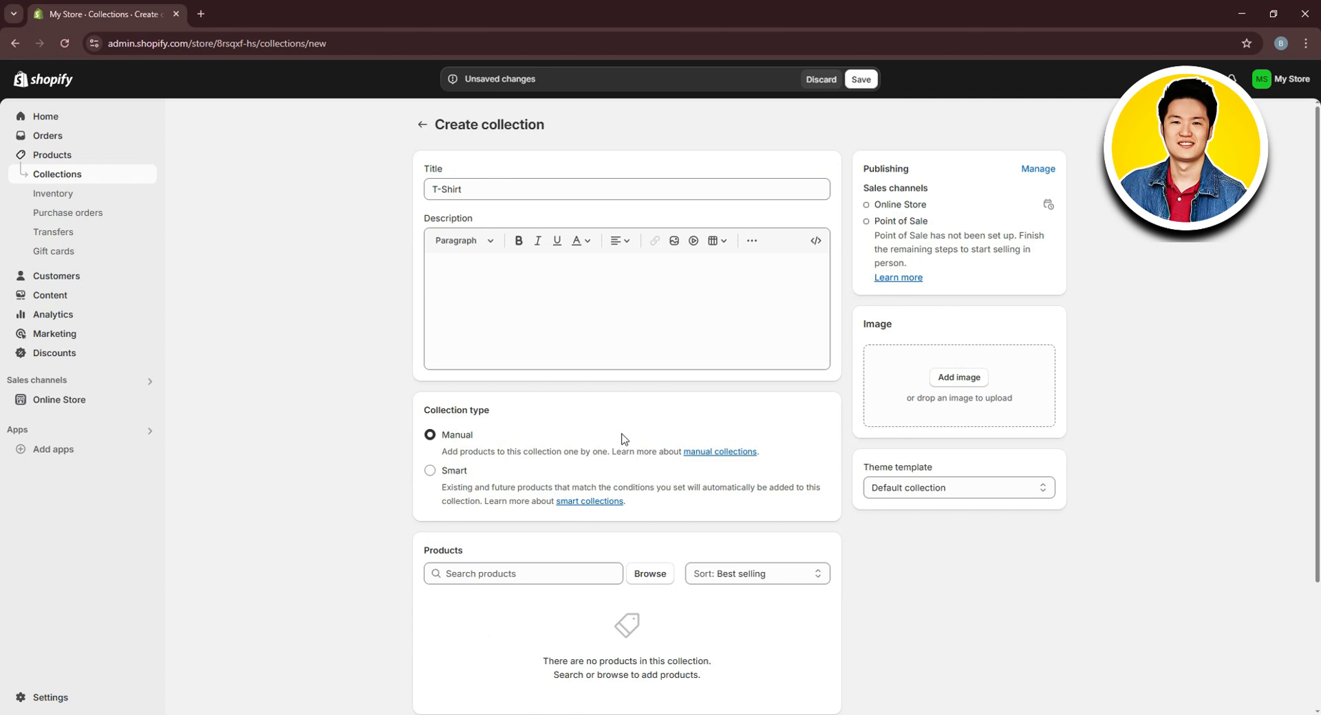
pyautogui.scroll(-1, 625, 440)
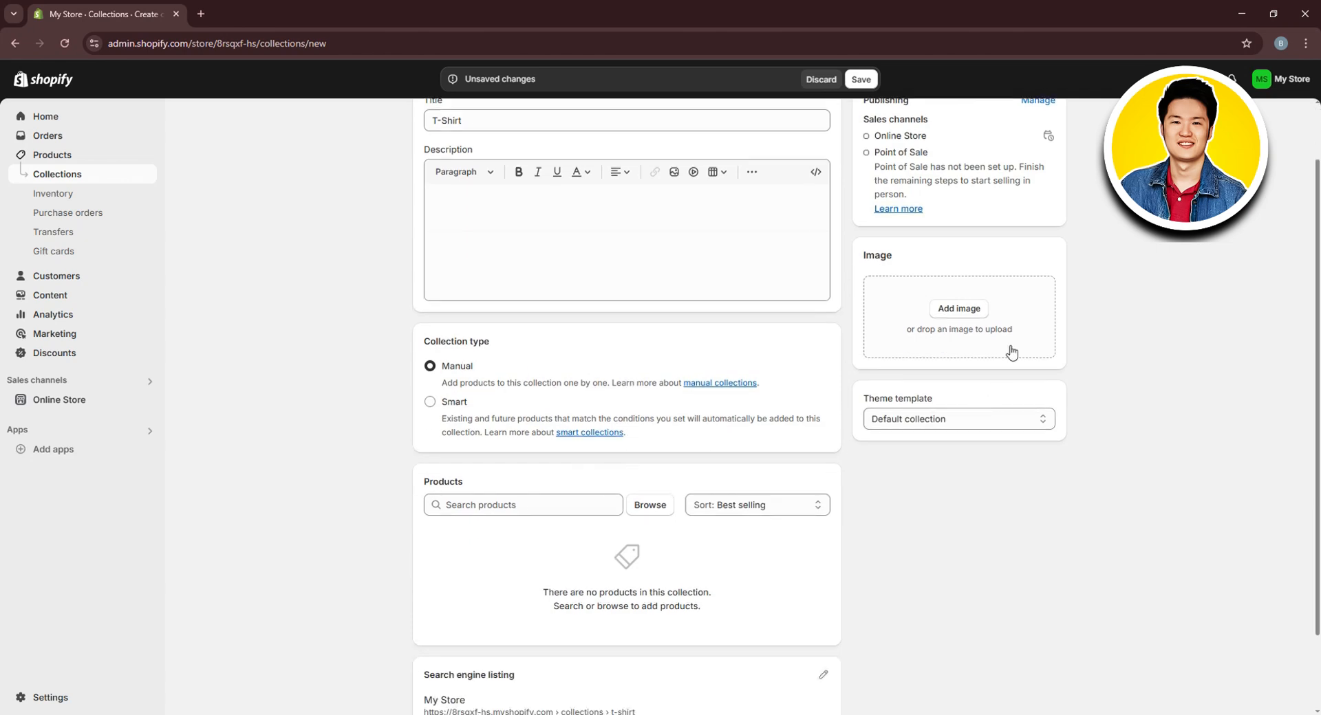
# Upload the black T-shirt image 'th' from the Collection folder as the collection image
pyautogui.click(961, 327)
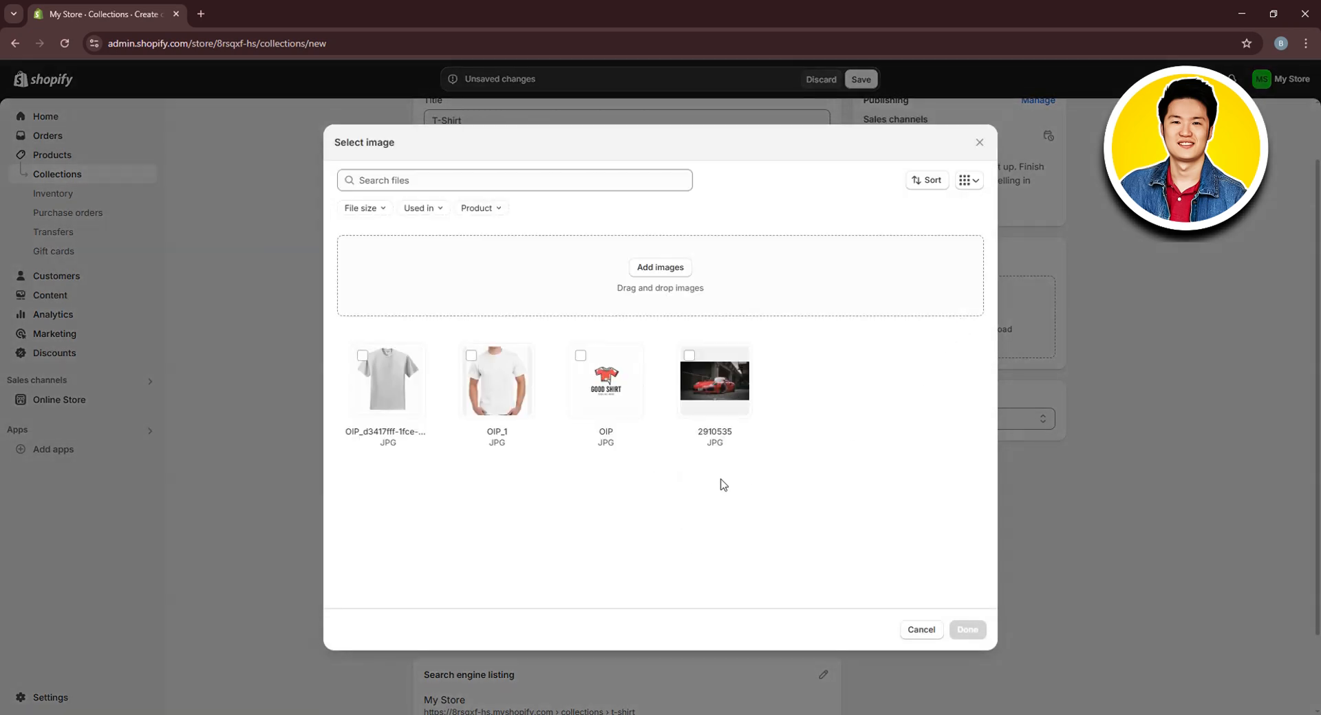
pyautogui.click(654, 268)
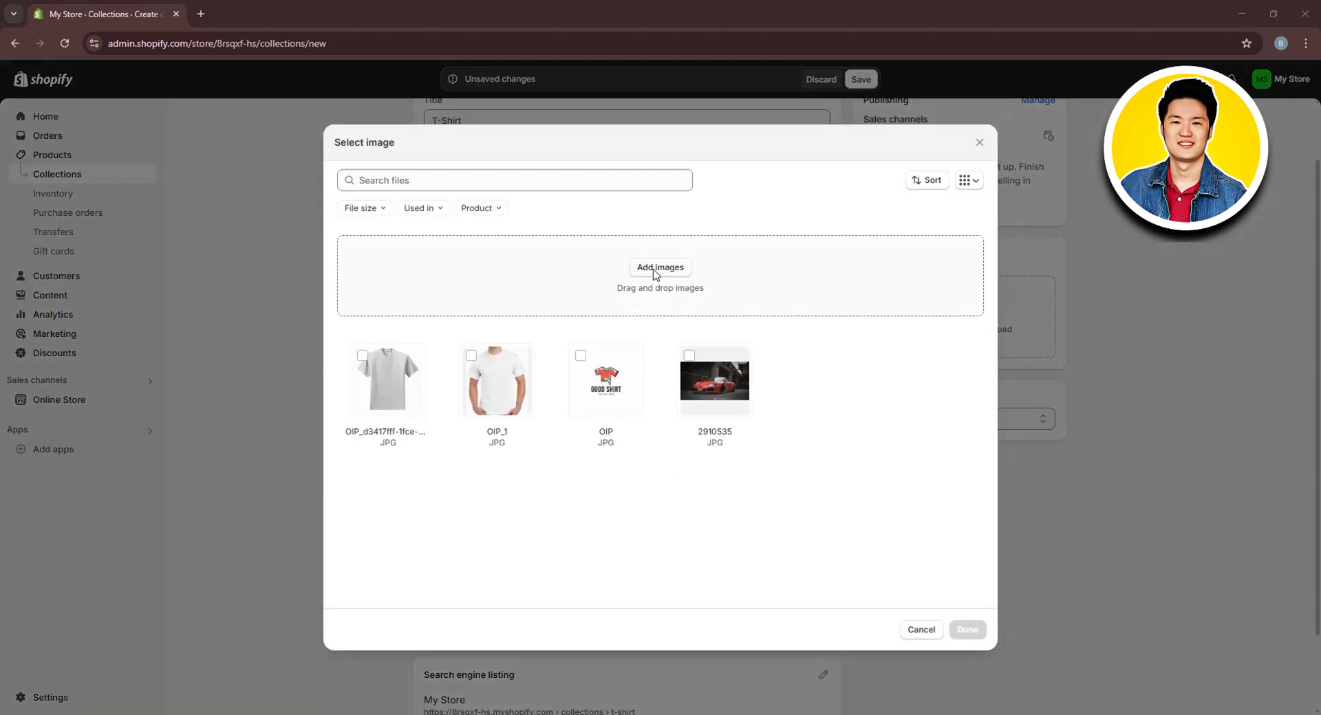
pyautogui.click(69, 32)
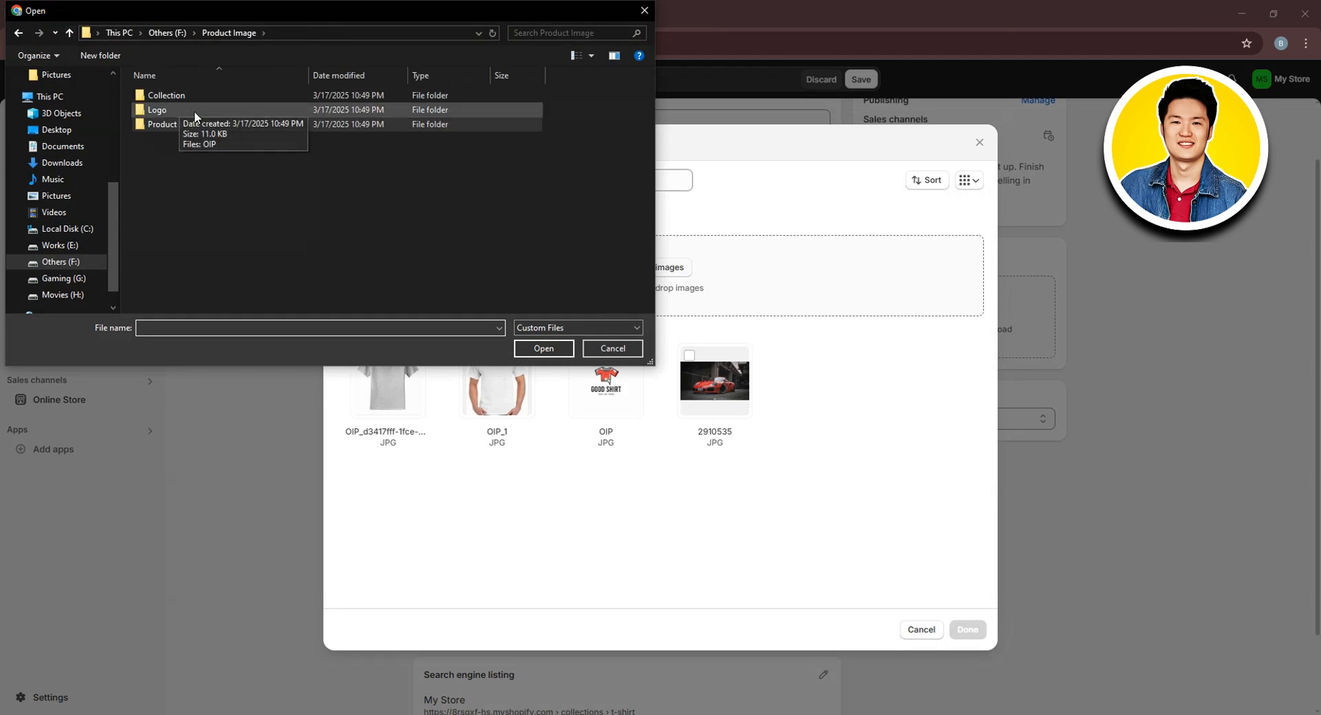
pyautogui.doubleClick(213, 94)
pyautogui.click(199, 121)
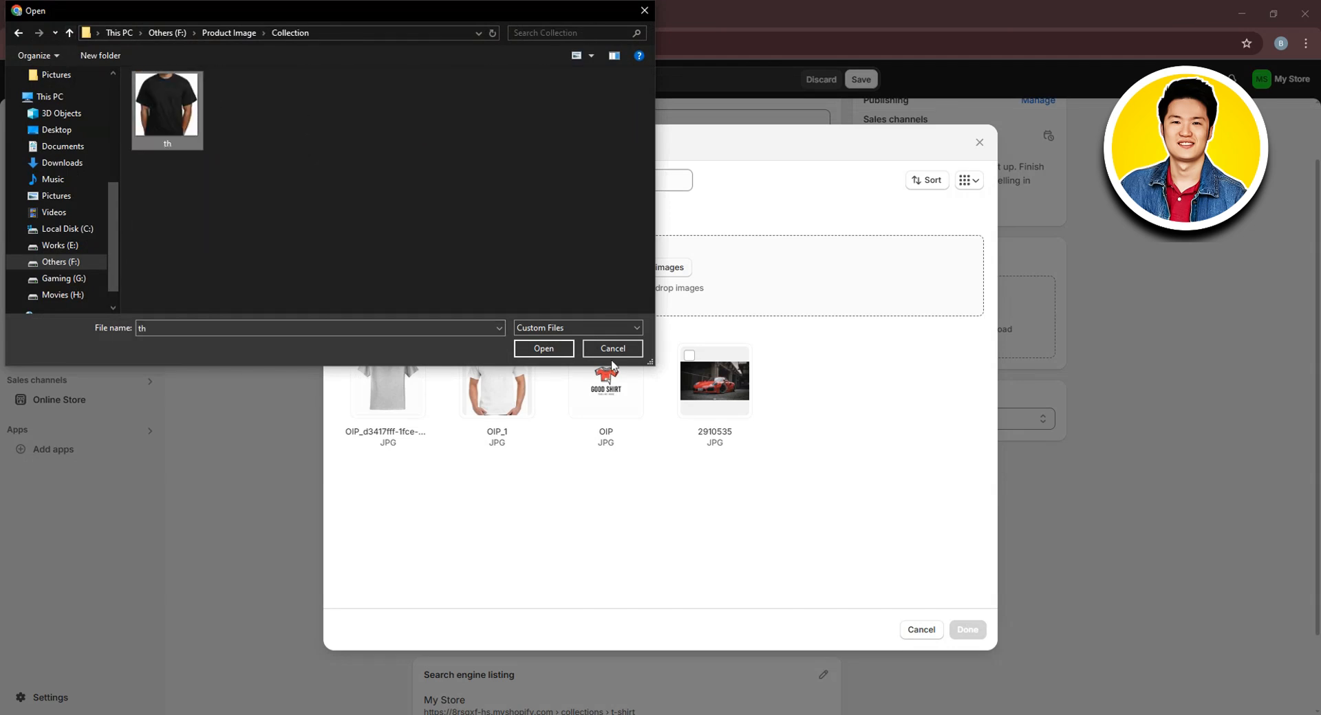
pyautogui.click(544, 349)
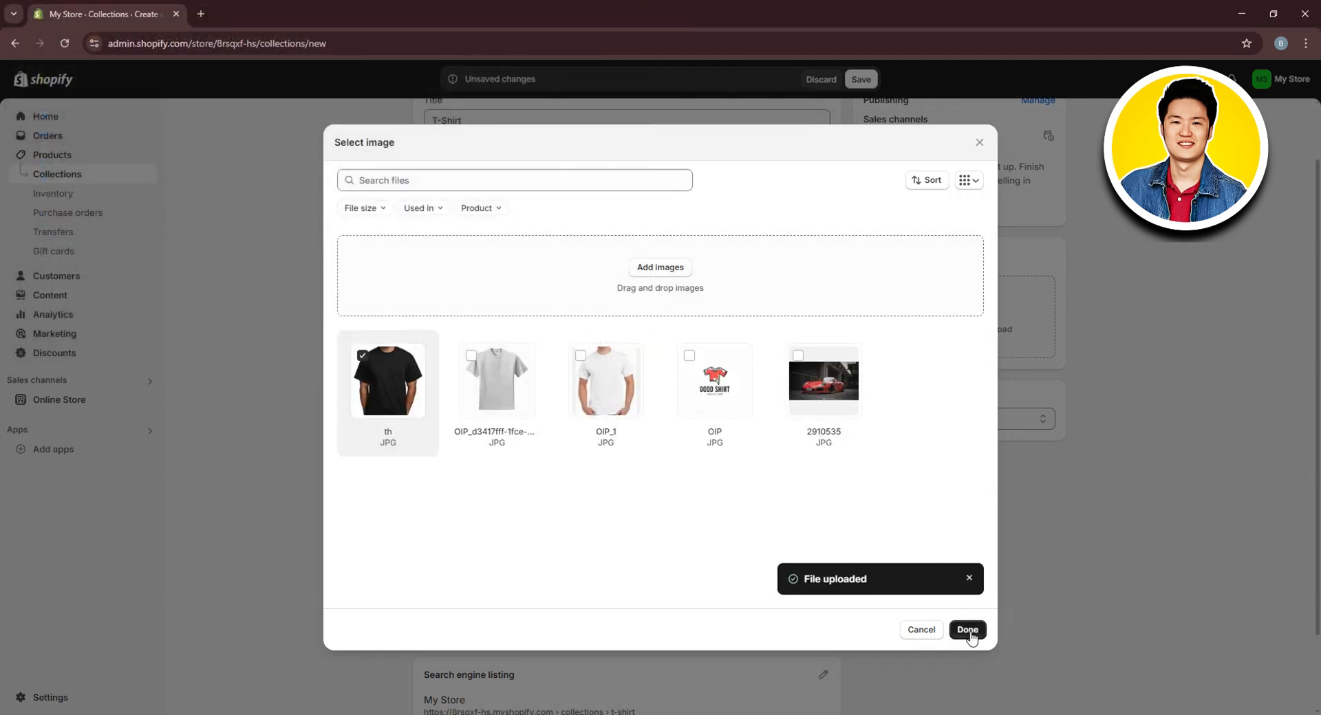
pyautogui.click(968, 630)
pyautogui.scroll(2, 998, 268)
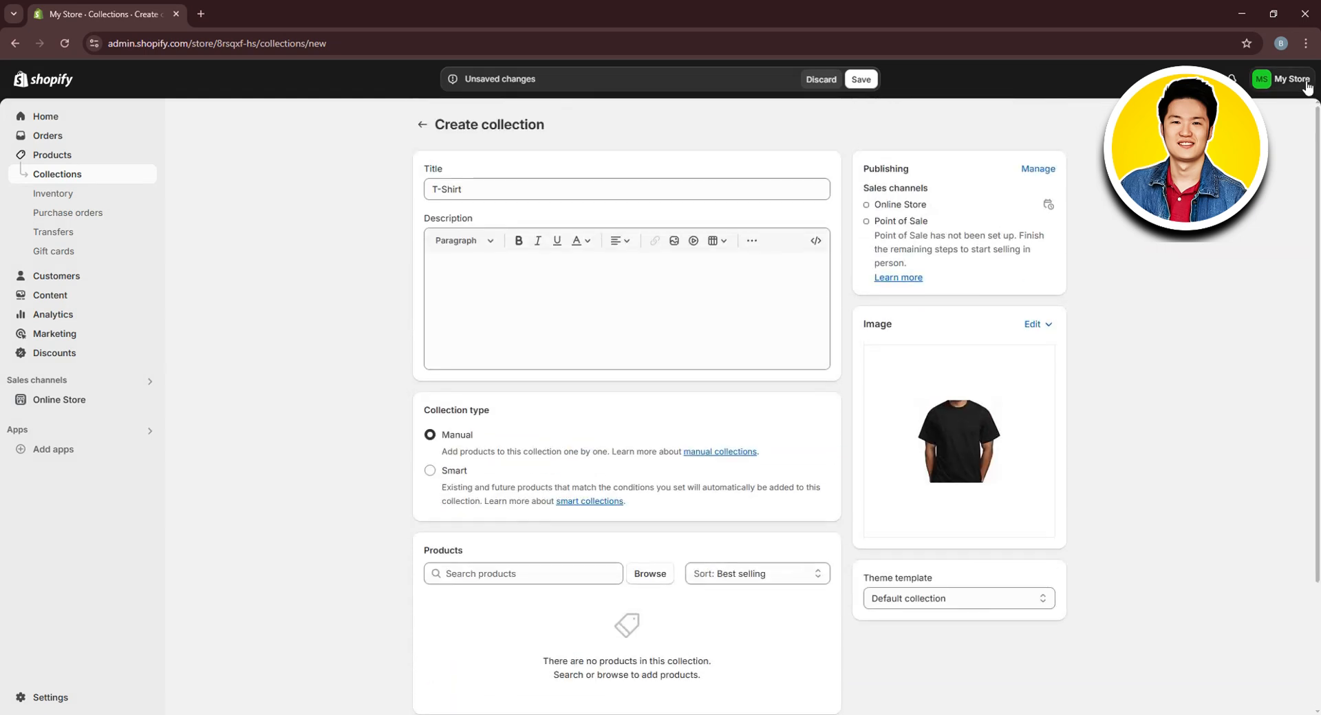
# Save the T-Shirt collection and add the T-shirt Store product to it
pyautogui.click(857, 79)
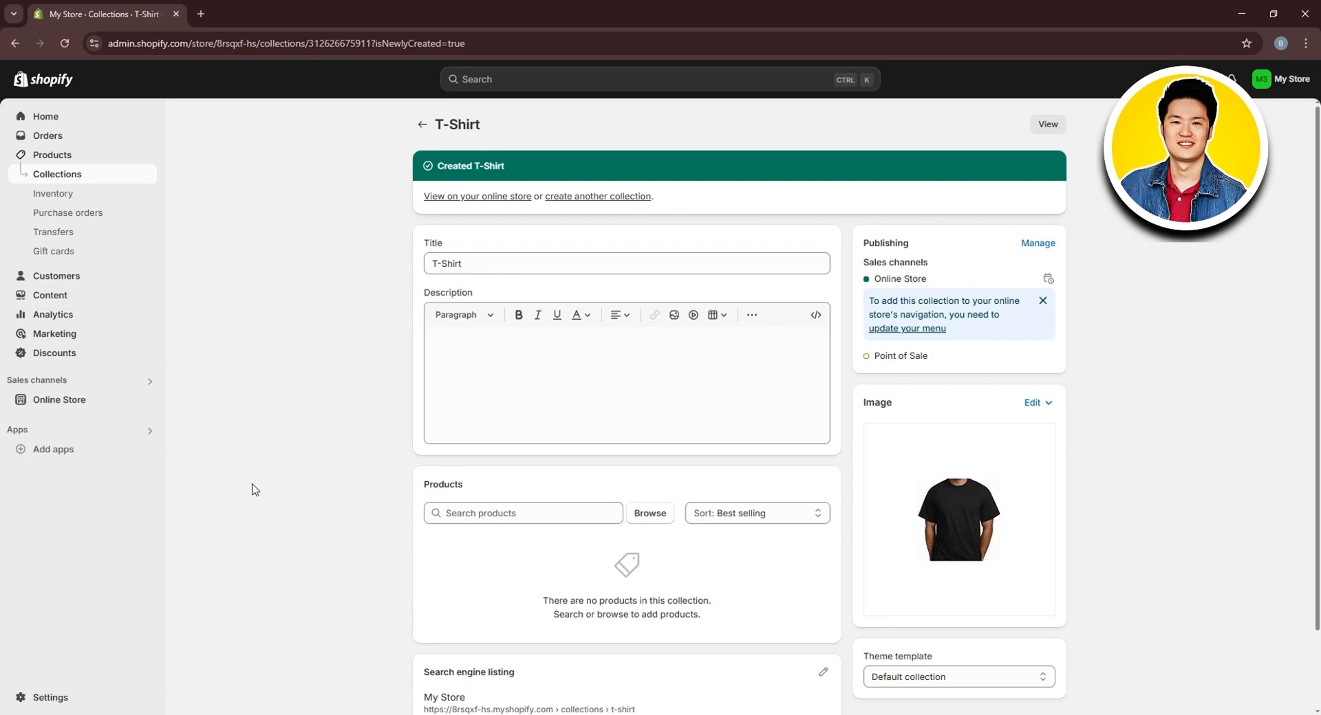
pyautogui.click(492, 514)
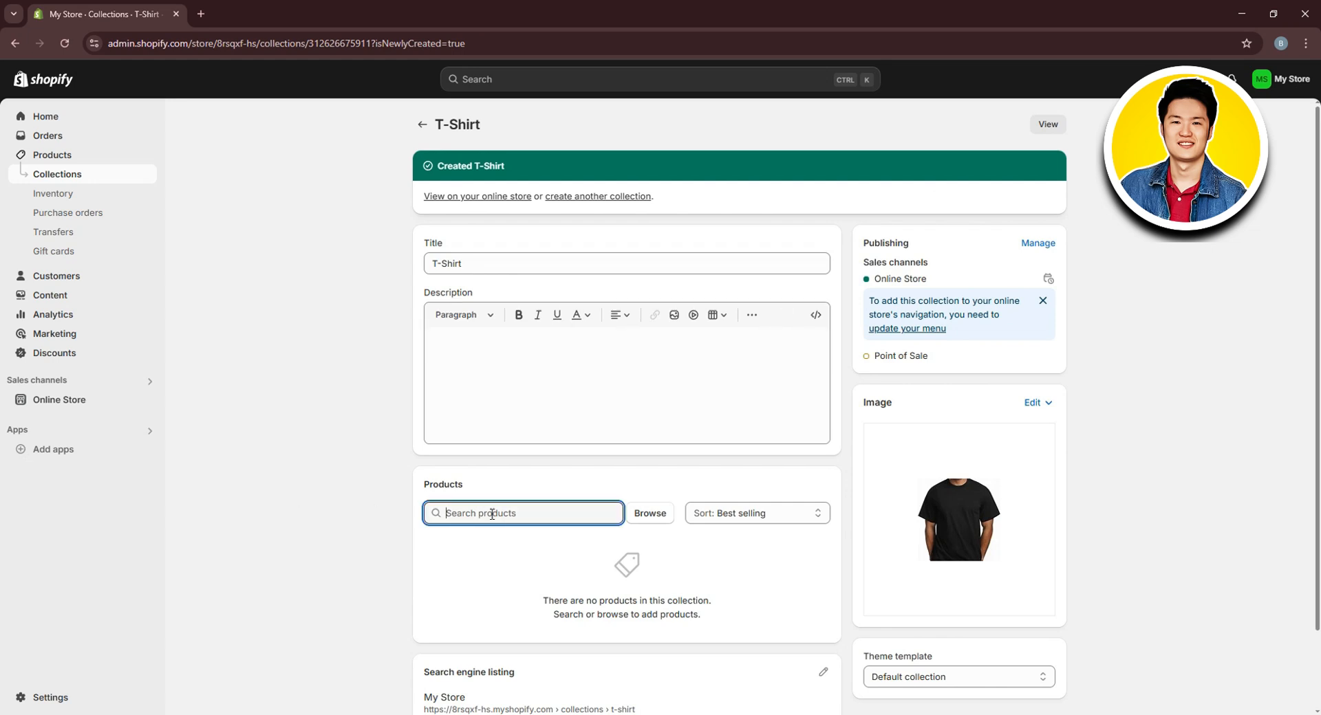
pyautogui.write('s')
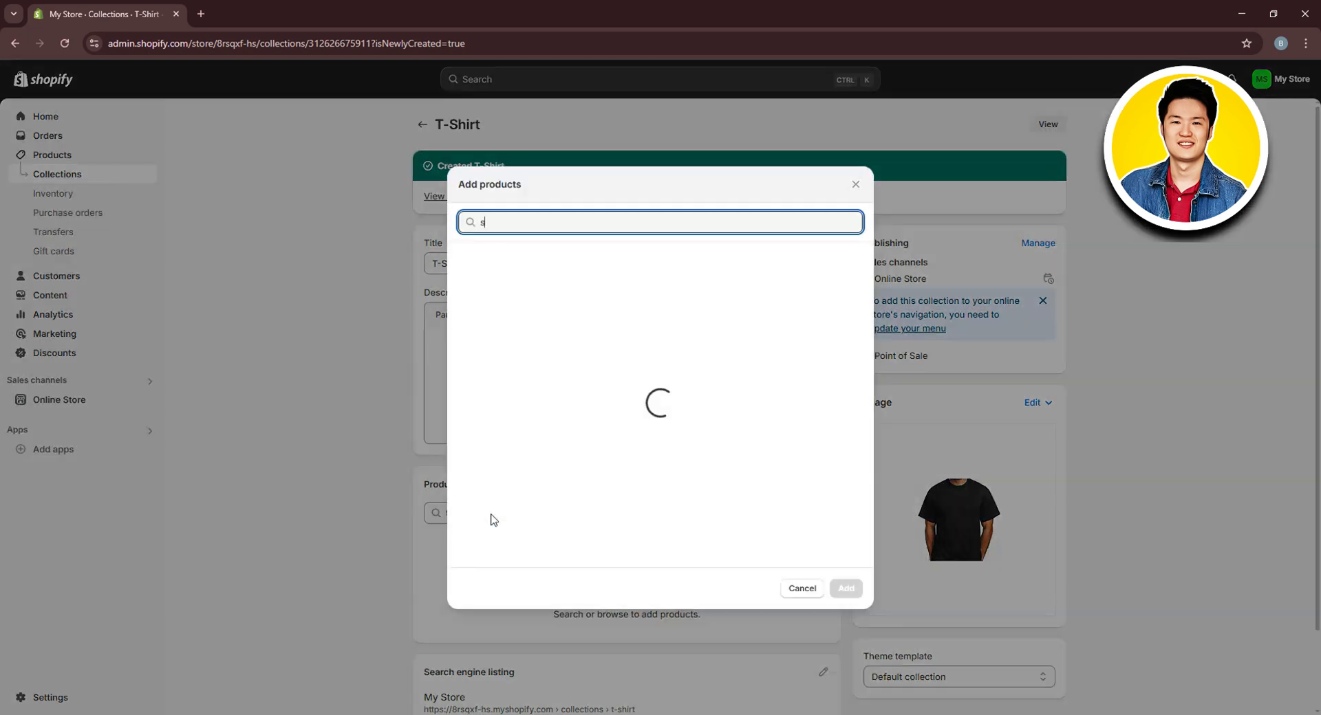
pyautogui.write('h')
pyautogui.press('BackSpace')
pyautogui.press('BackSpace')
pyautogui.write('t')
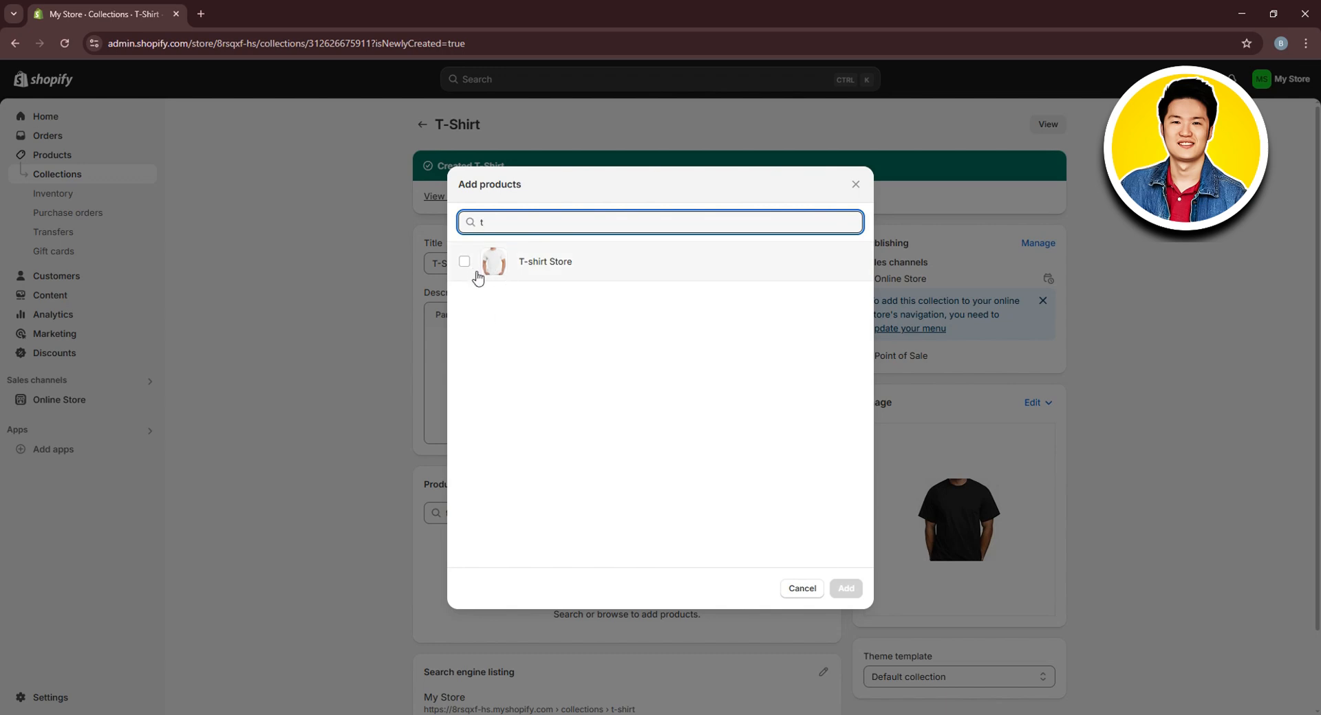
pyautogui.click(489, 262)
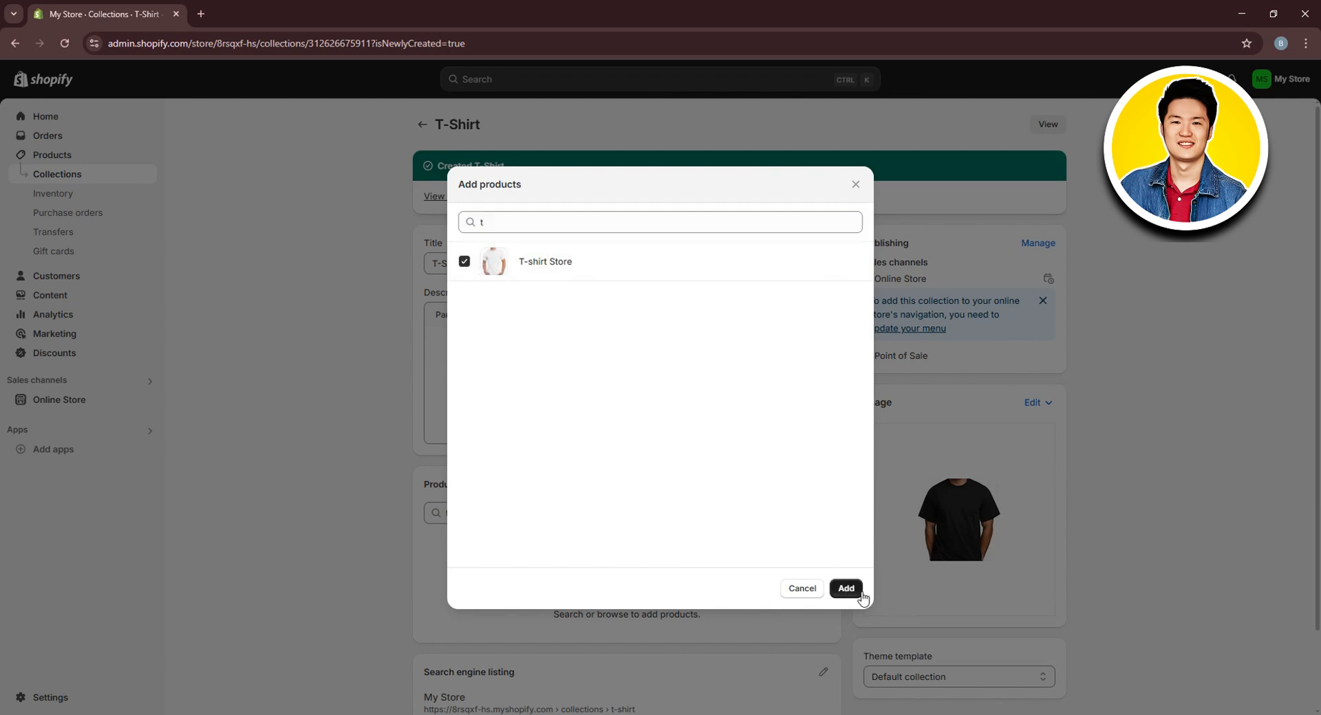
pyautogui.click(846, 588)
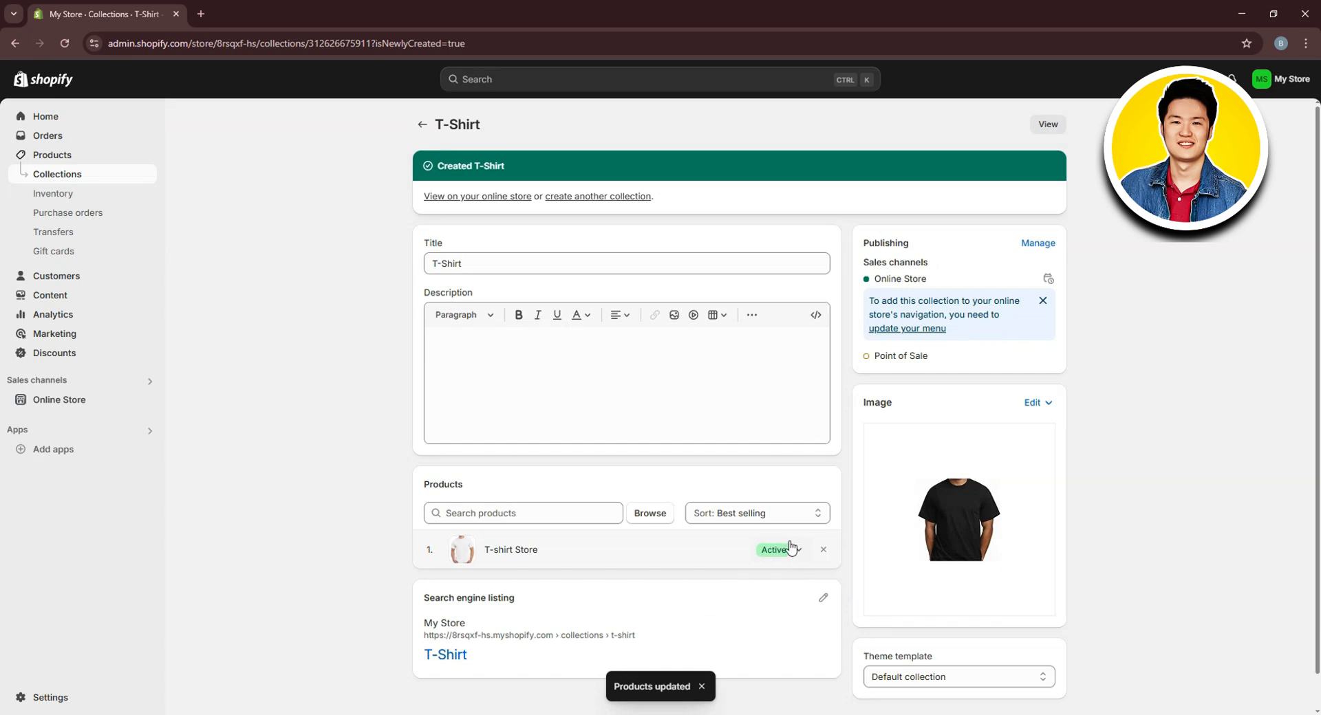
pyautogui.scroll(-1, 791, 547)
pyautogui.scroll(1, 791, 547)
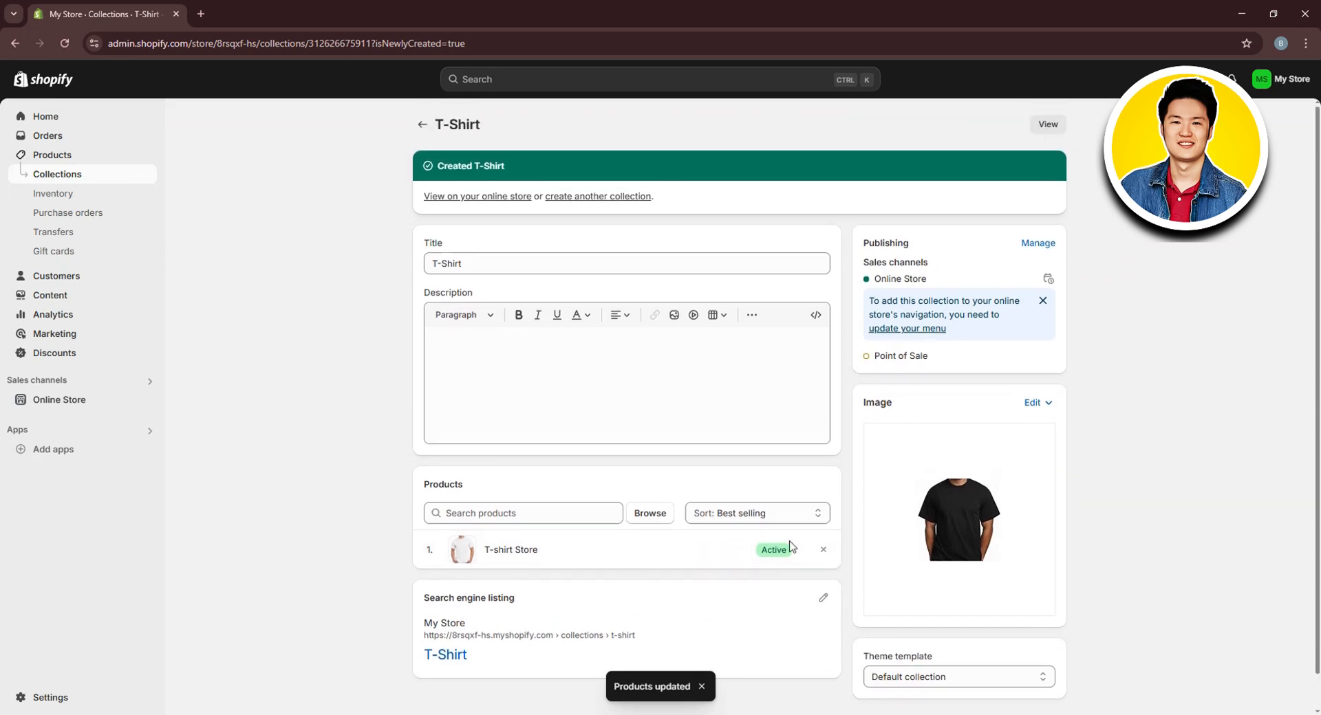
# Open the Dawn theme editor and delete the Featured collection section from the home page
pyautogui.click(41, 407)
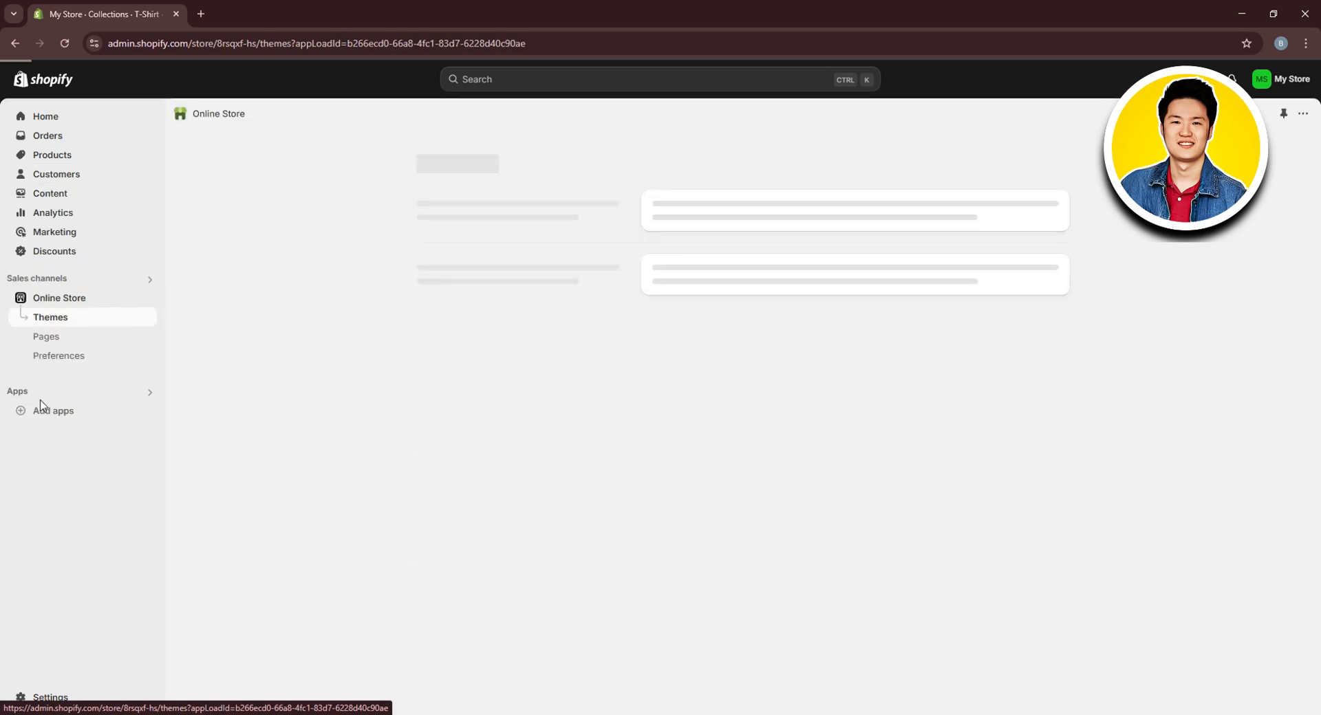
pyautogui.click(1019, 465)
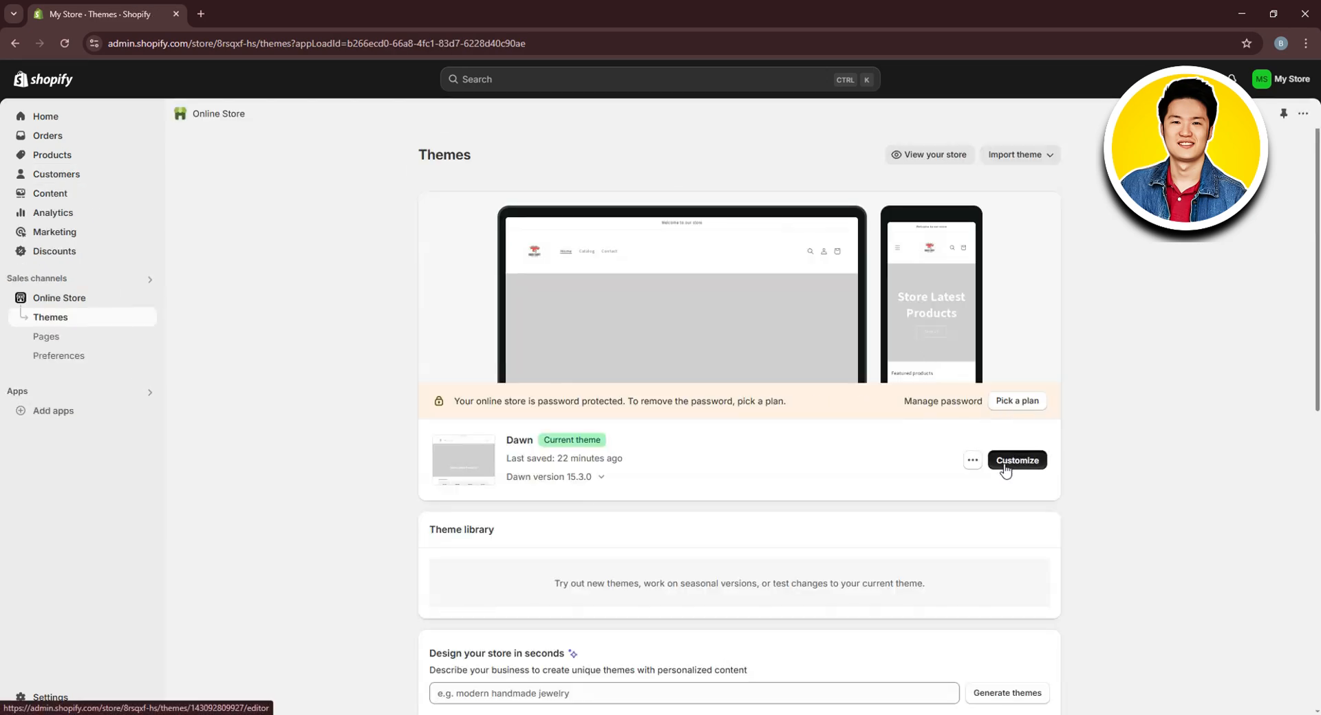
pyautogui.scroll(-1, 838, 364)
pyautogui.scroll(-6, 838, 372)
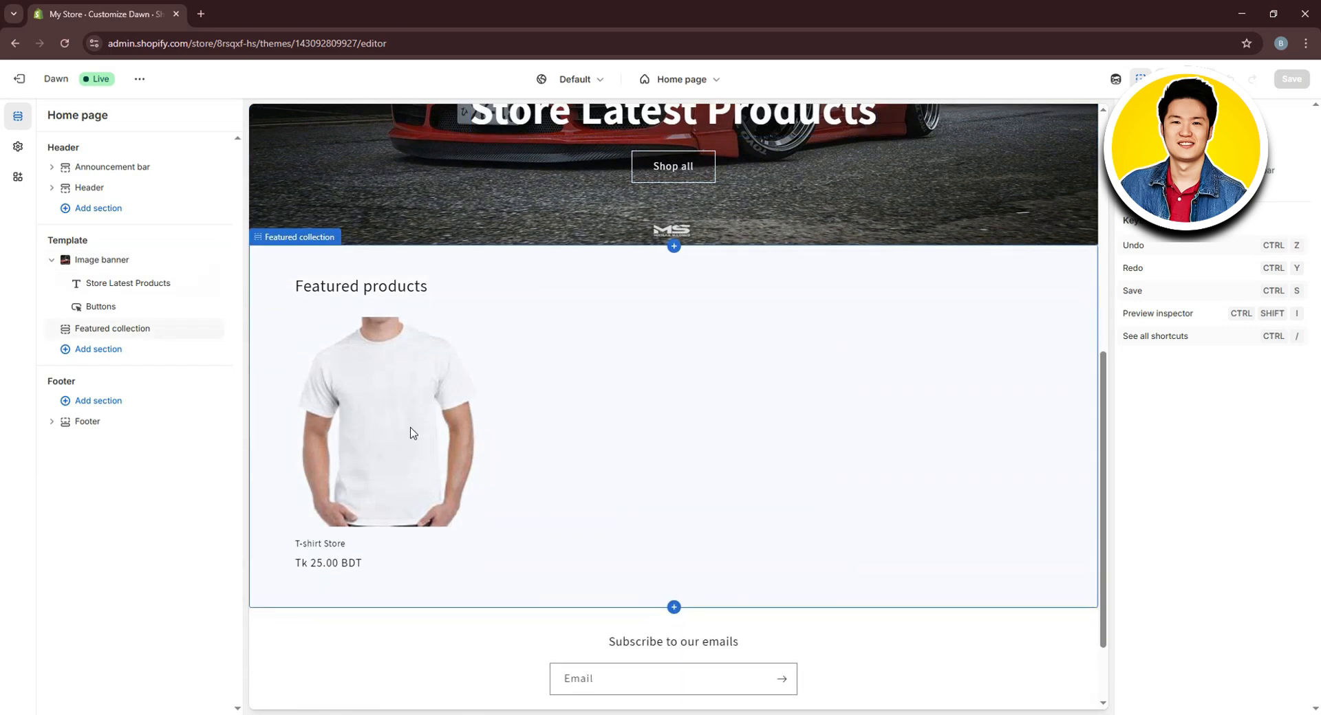
pyautogui.scroll(-1, 413, 433)
pyautogui.click(385, 382)
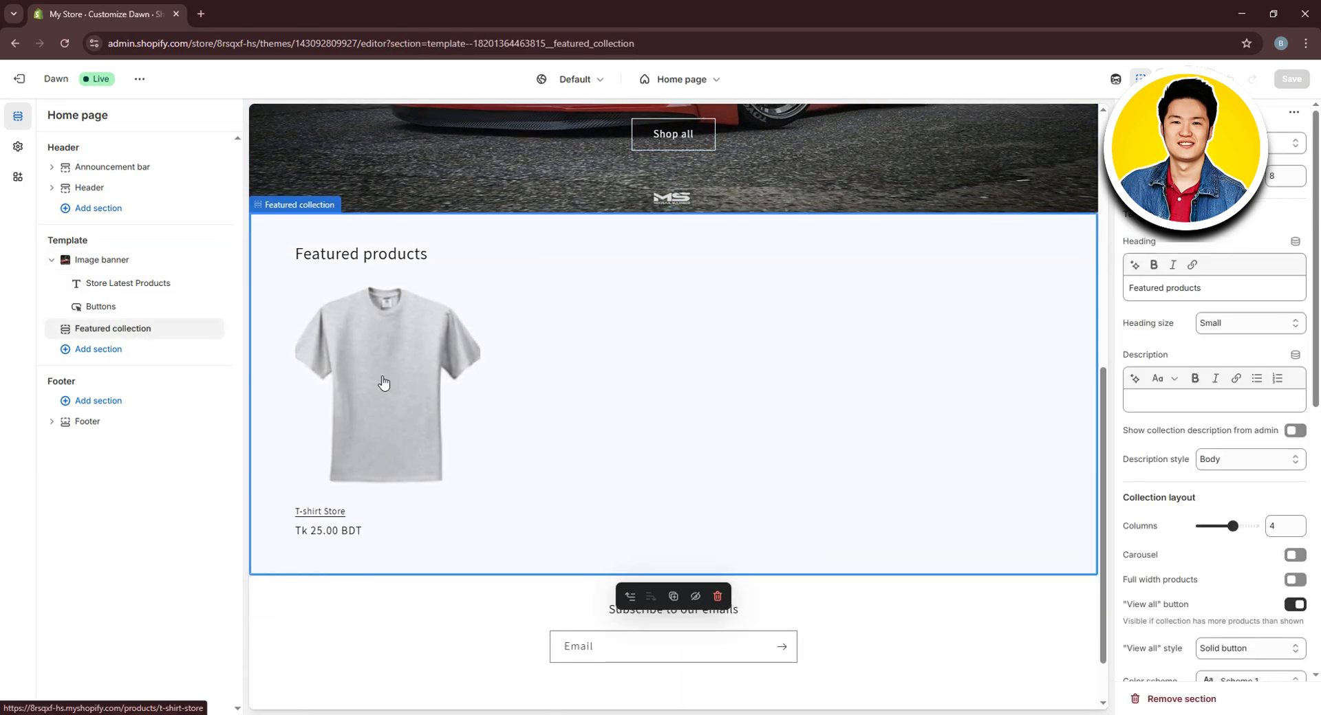
pyautogui.click(717, 597)
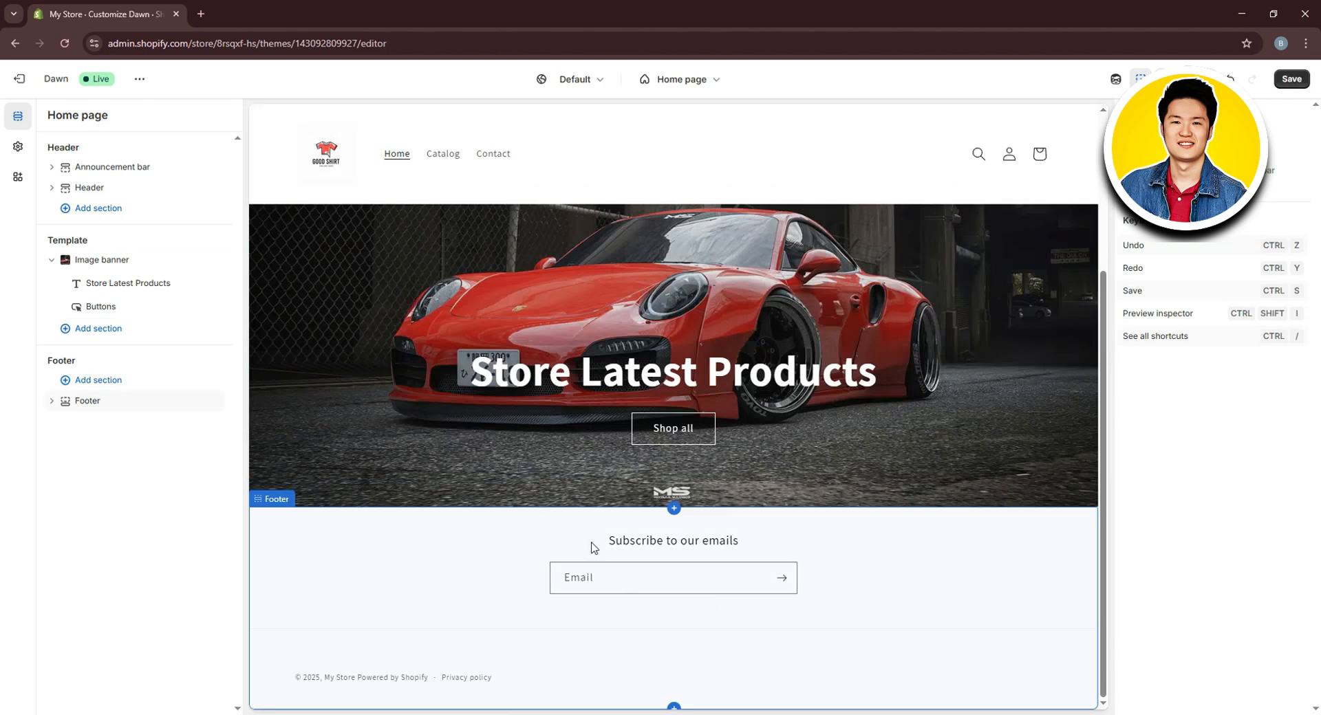
# Add a Collection list section and set its first card to the T-Shirt collection
pyautogui.click(107, 330)
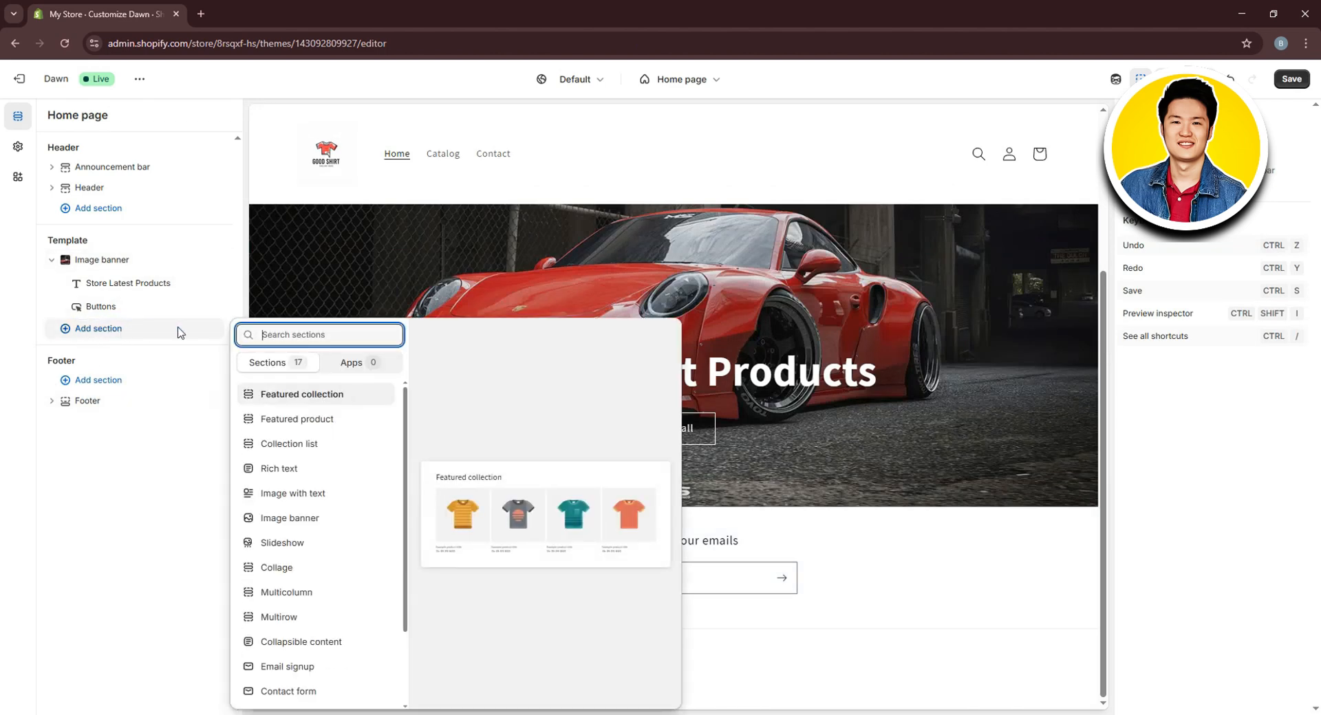
pyautogui.click(302, 454)
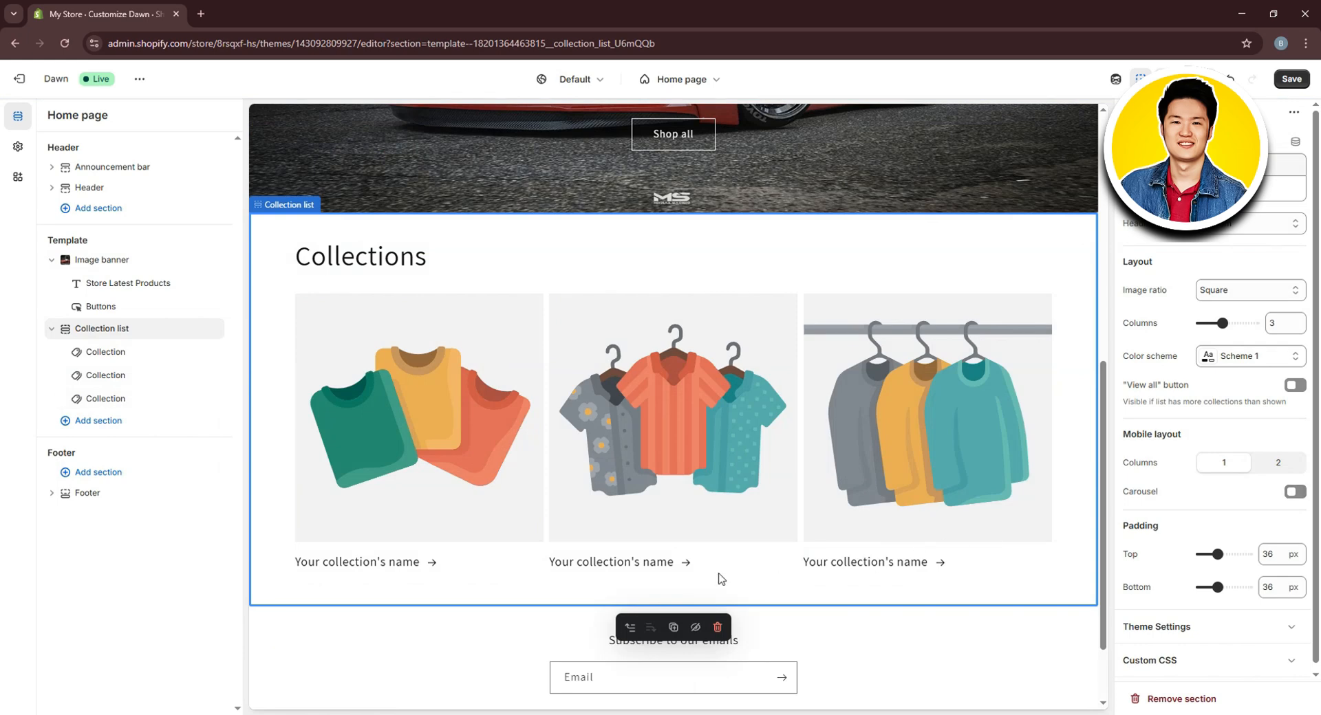
pyautogui.click(120, 354)
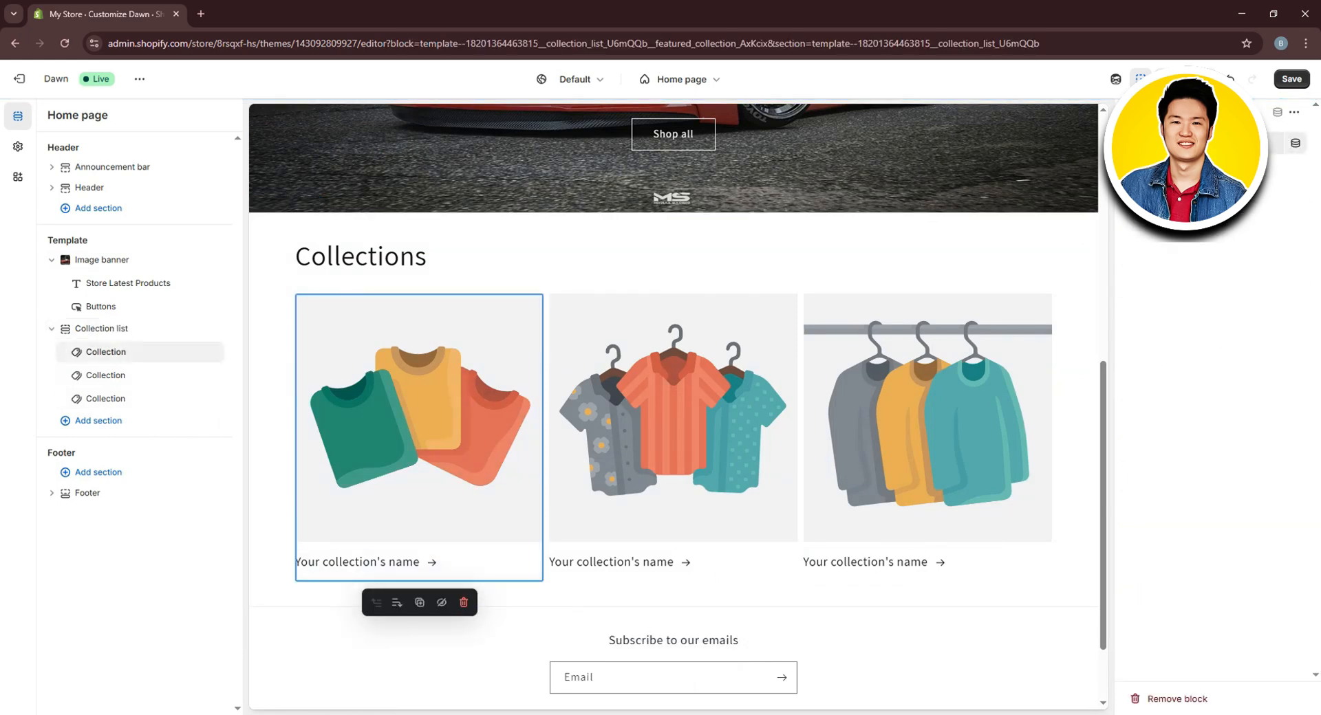
pyautogui.click(1199, 143)
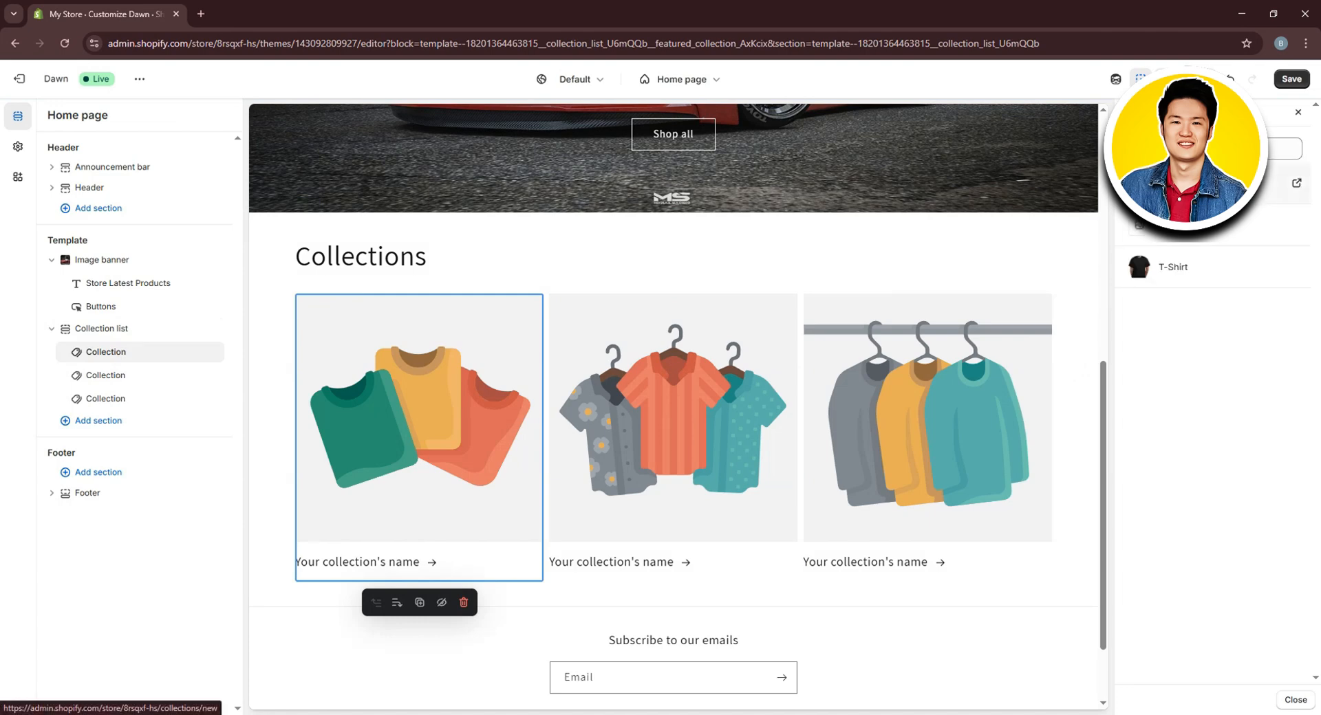
pyautogui.click(1177, 269)
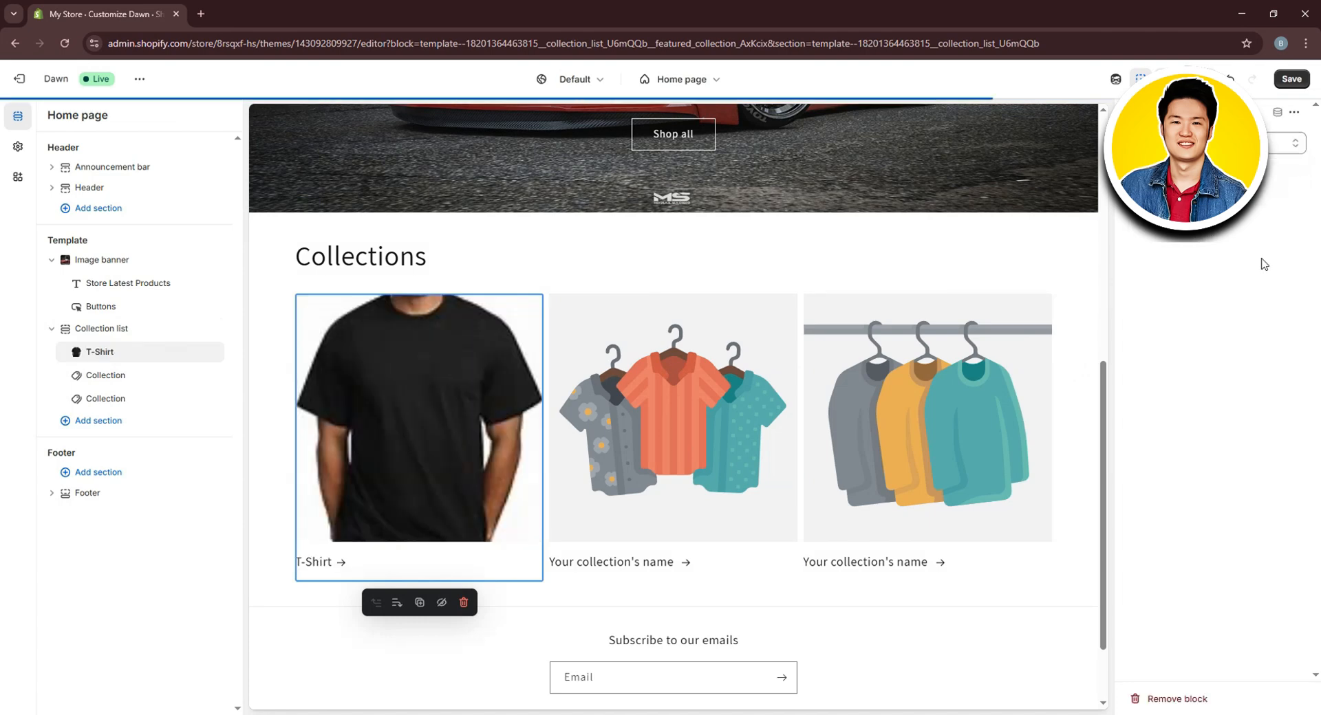
# Assign the Home page collection to the second and third collection cards
pyautogui.click(665, 421)
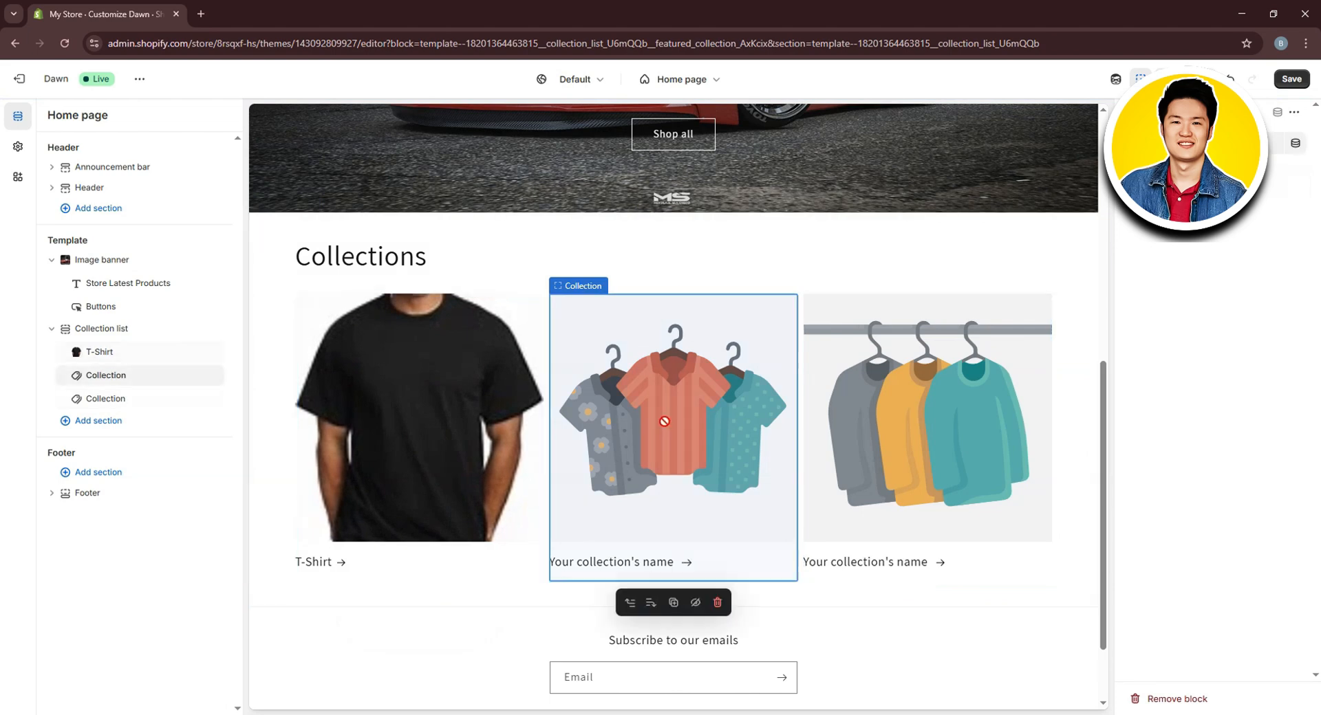
pyautogui.click(1198, 143)
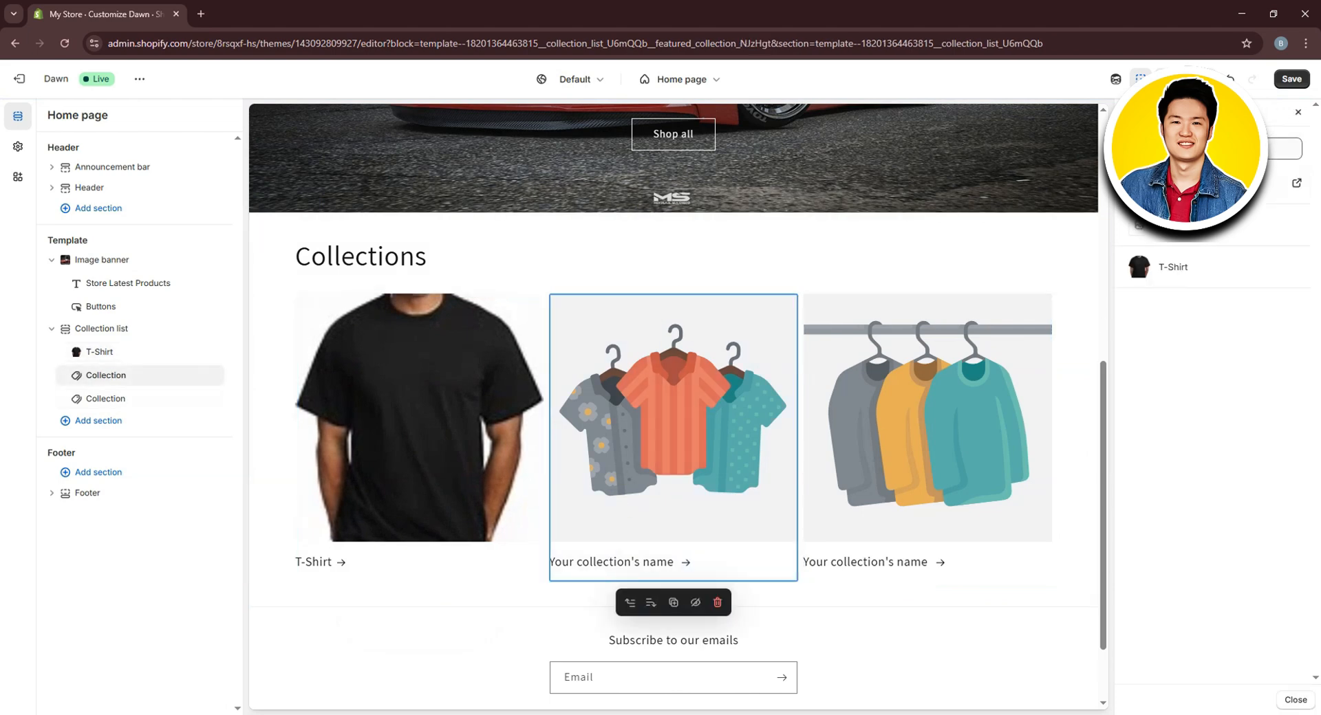
pyautogui.click(1232, 232)
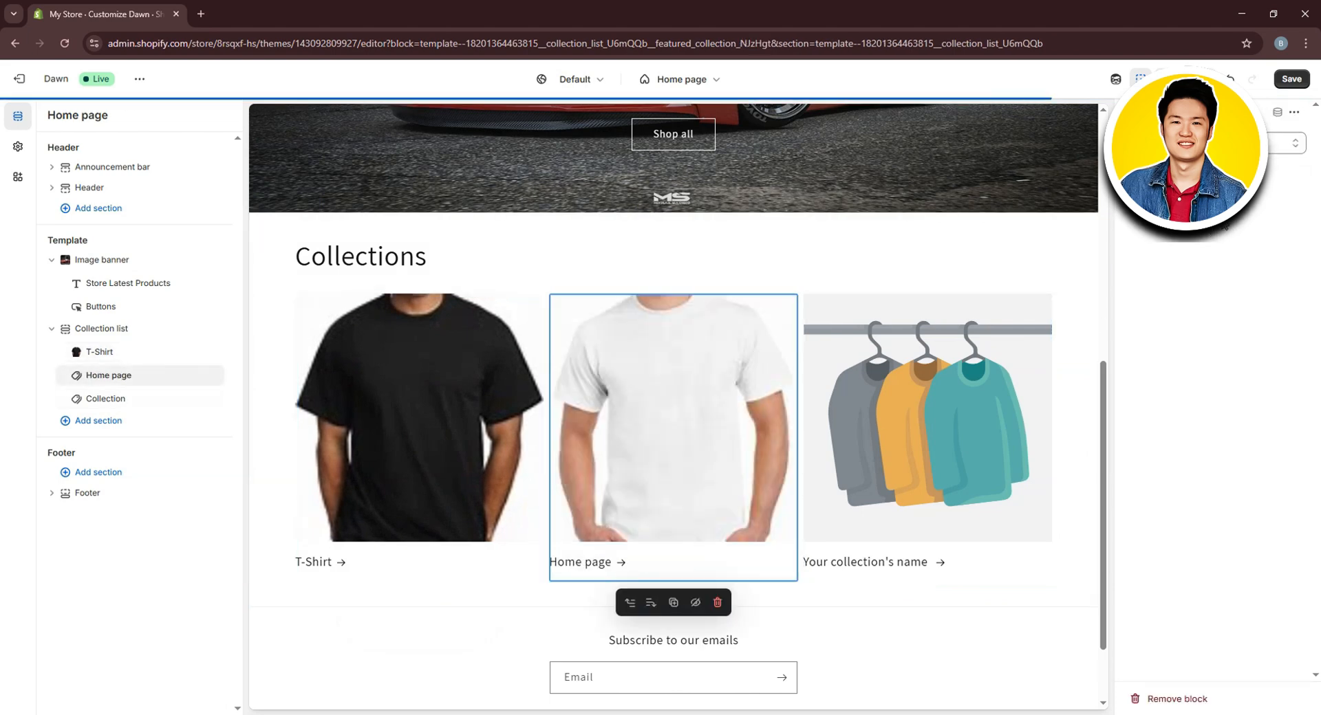
pyautogui.click(967, 420)
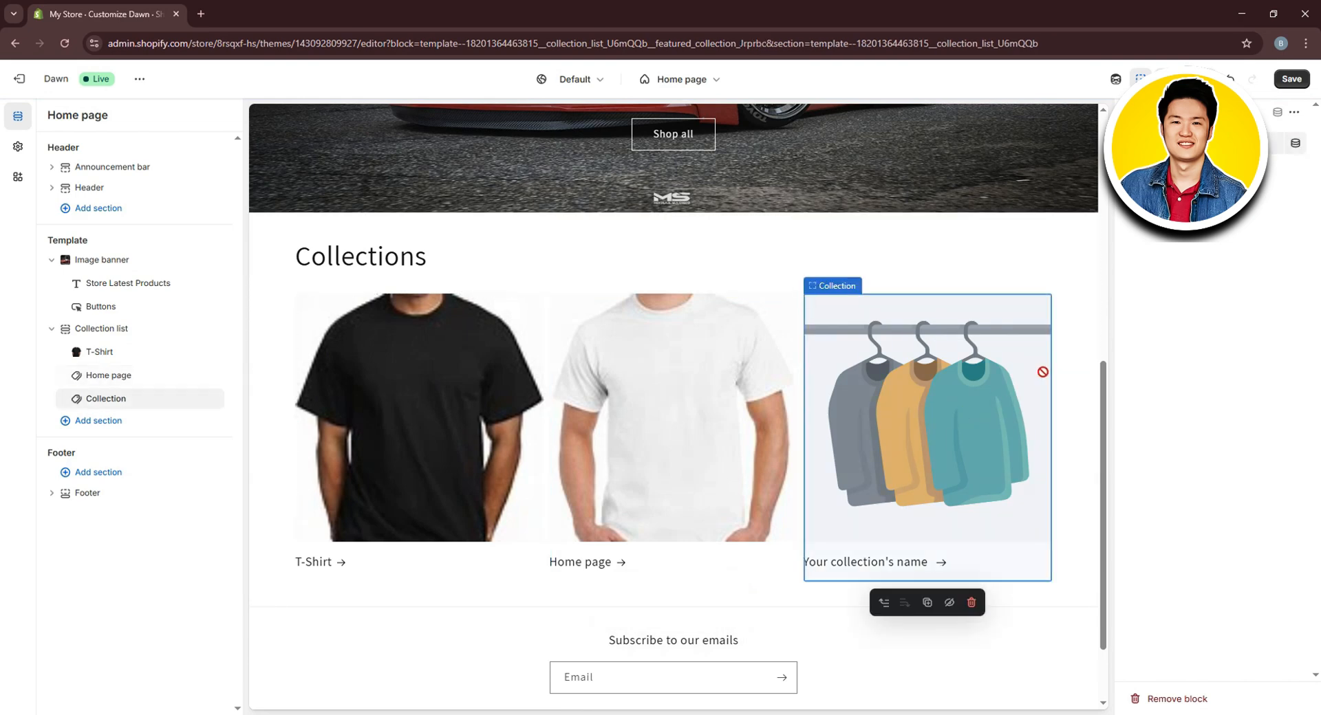
pyautogui.click(1224, 144)
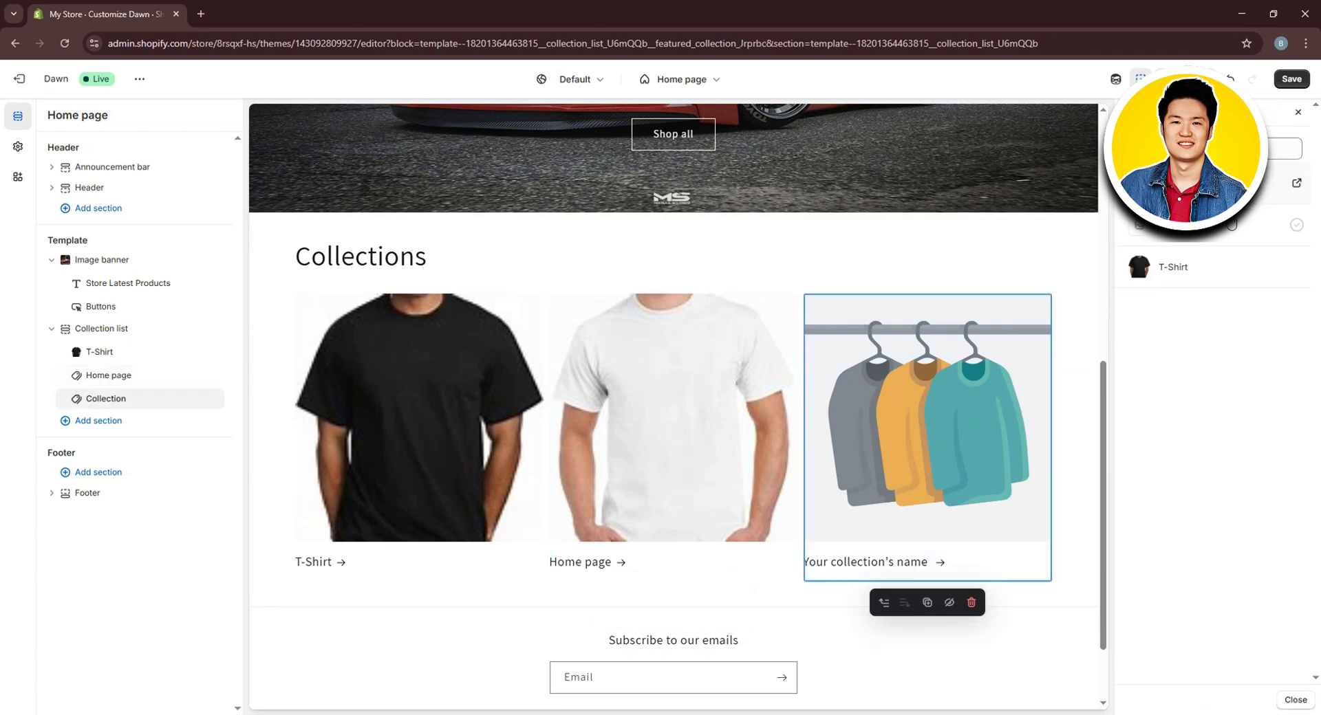
pyautogui.click(1229, 227)
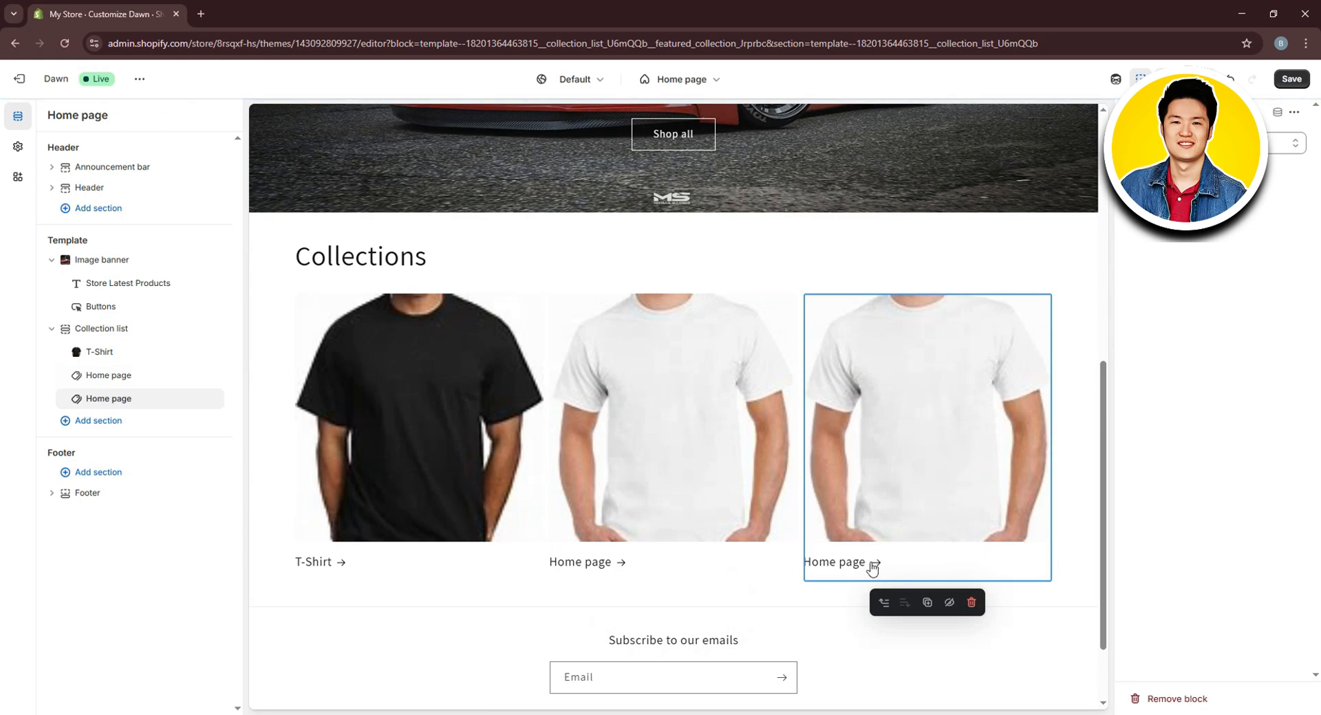
pyautogui.click(871, 568)
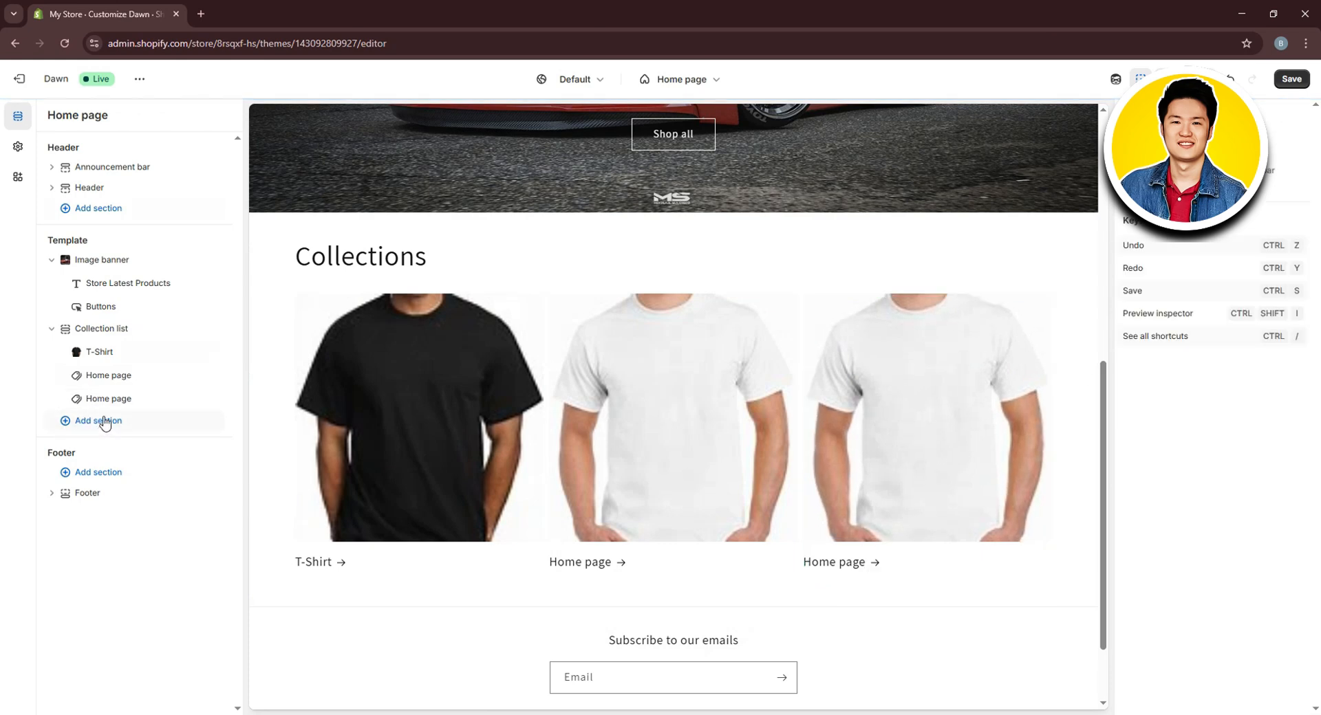
pyautogui.click(79, 427)
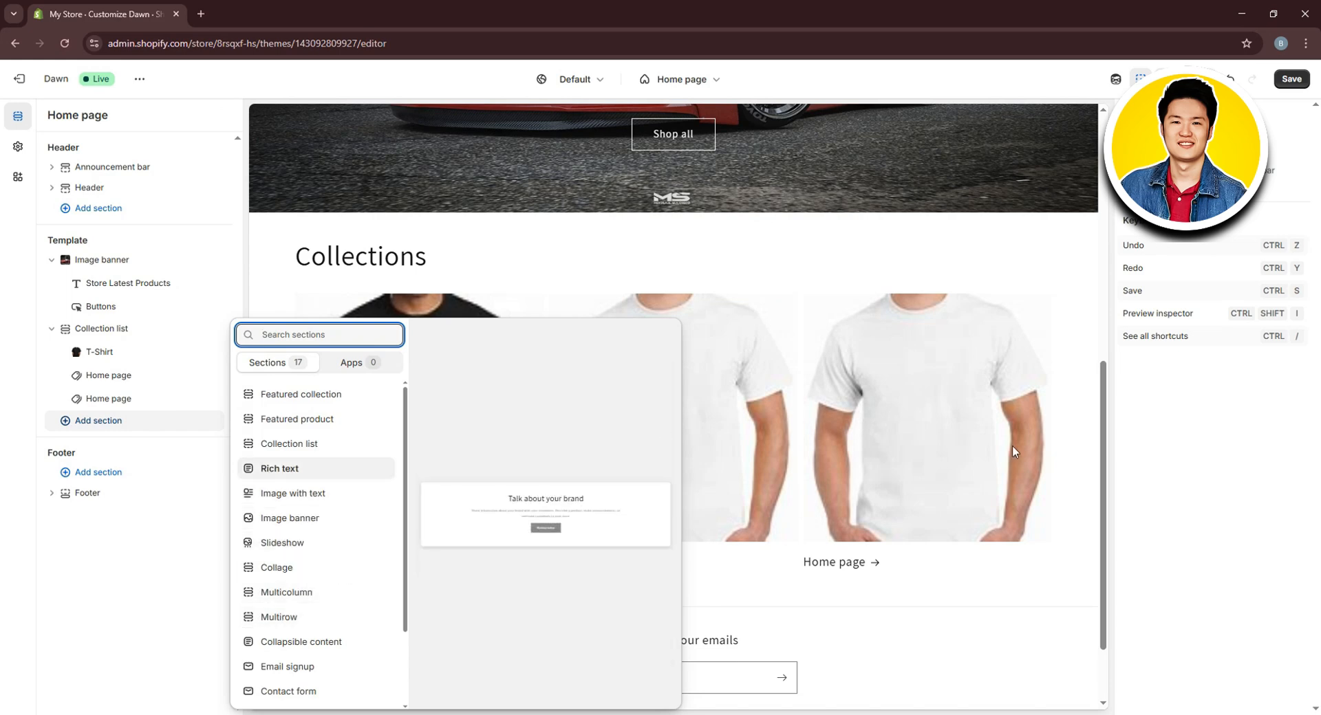
pyautogui.click(1258, 481)
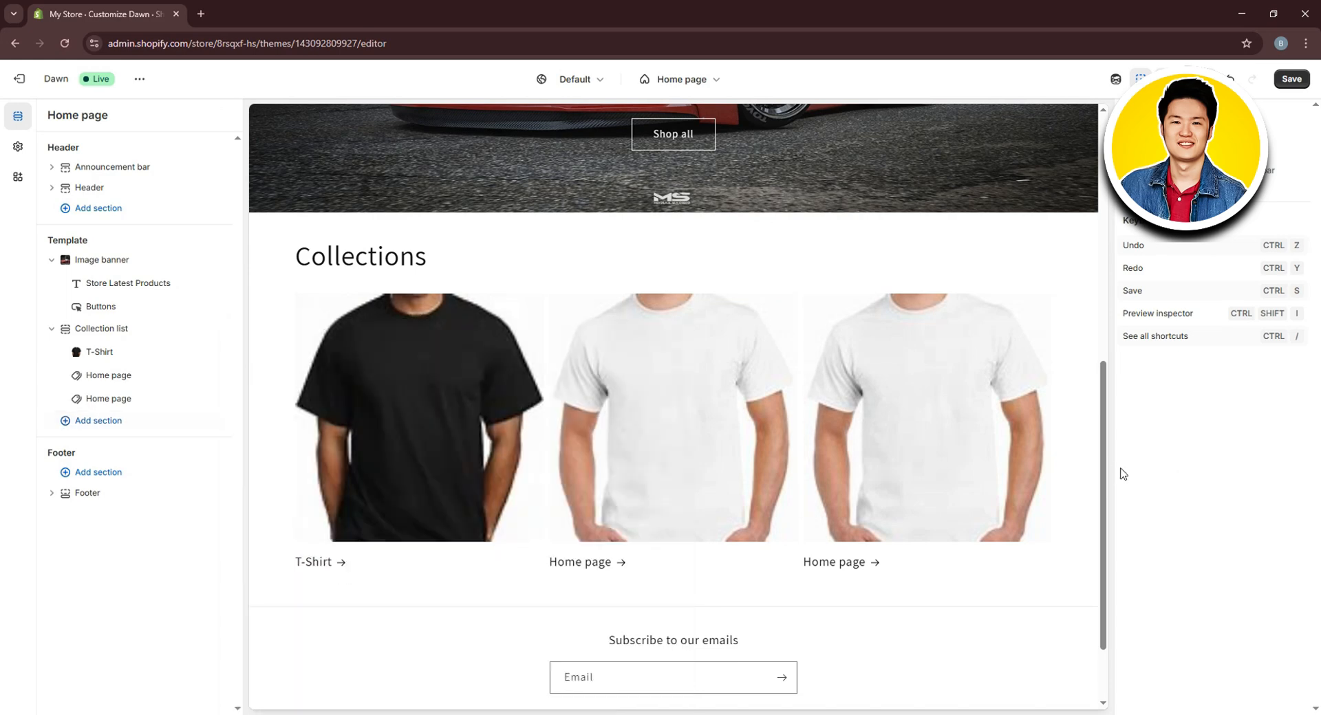
pyautogui.scroll(8, 752, 289)
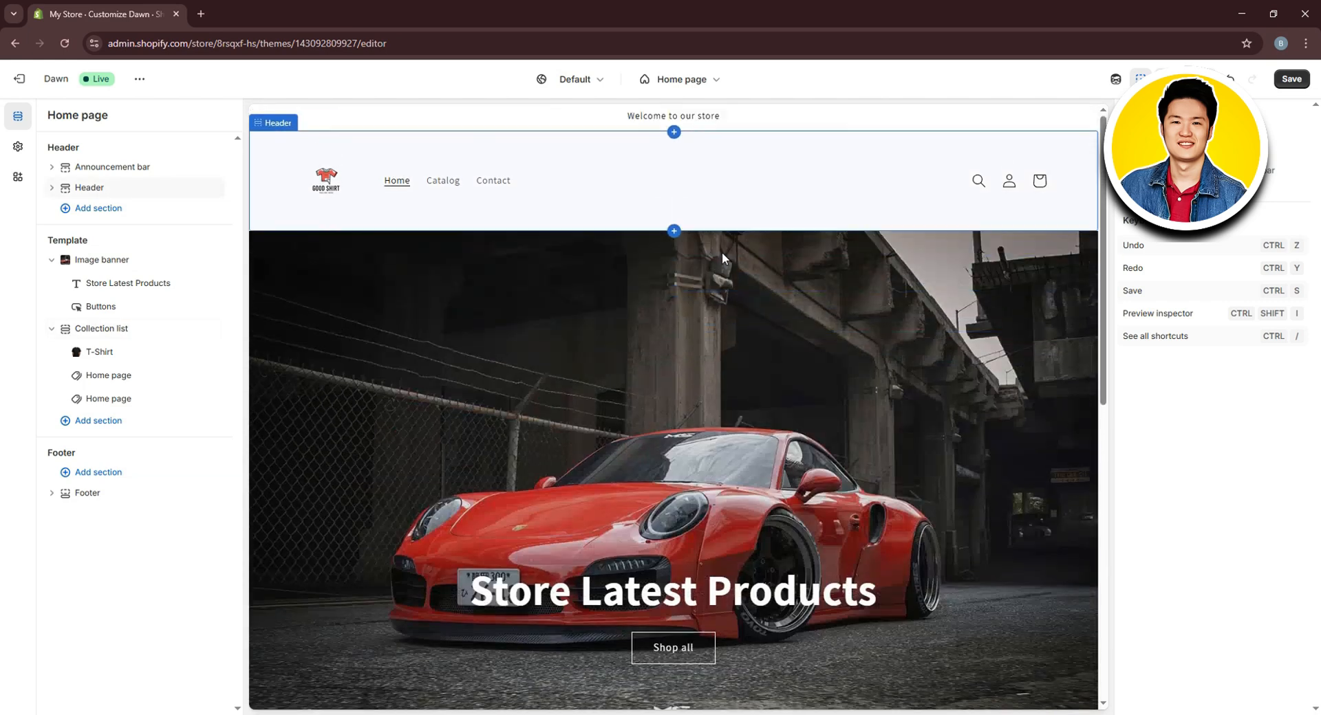
# Switch the theme editor to the Default product template
pyautogui.click(710, 84)
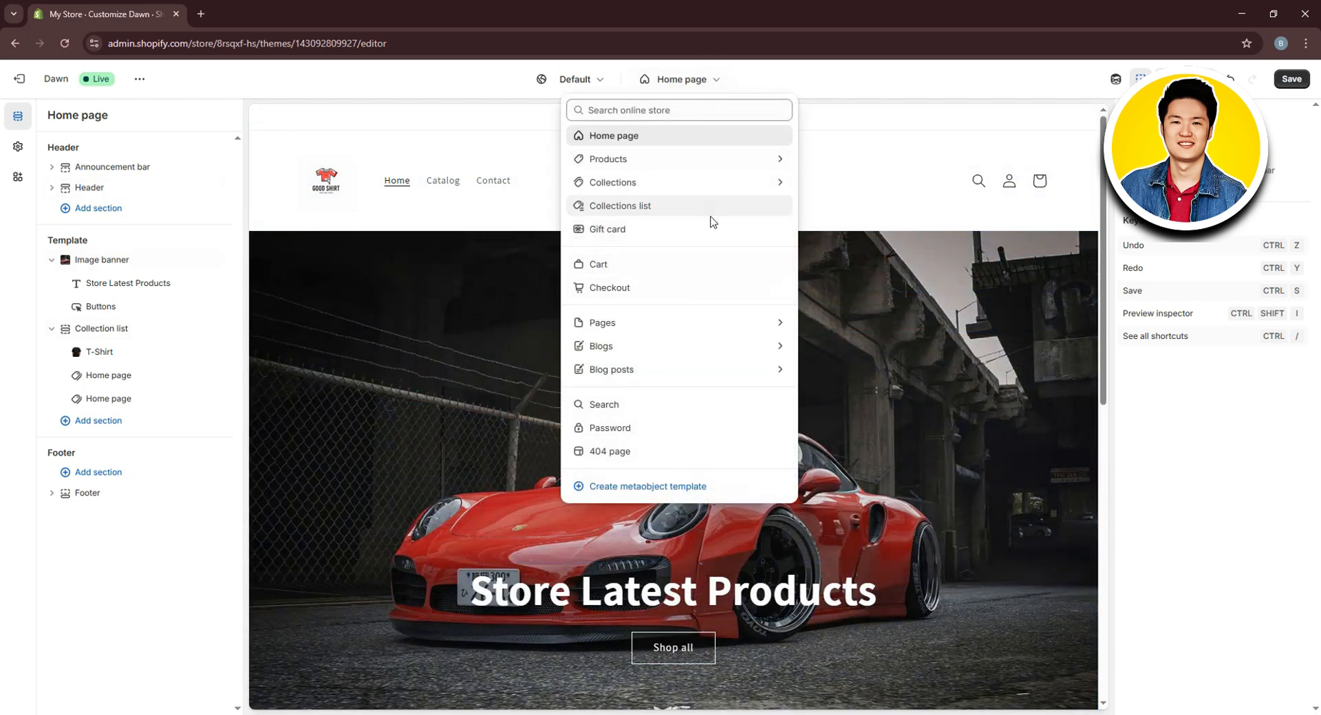
pyautogui.click(623, 161)
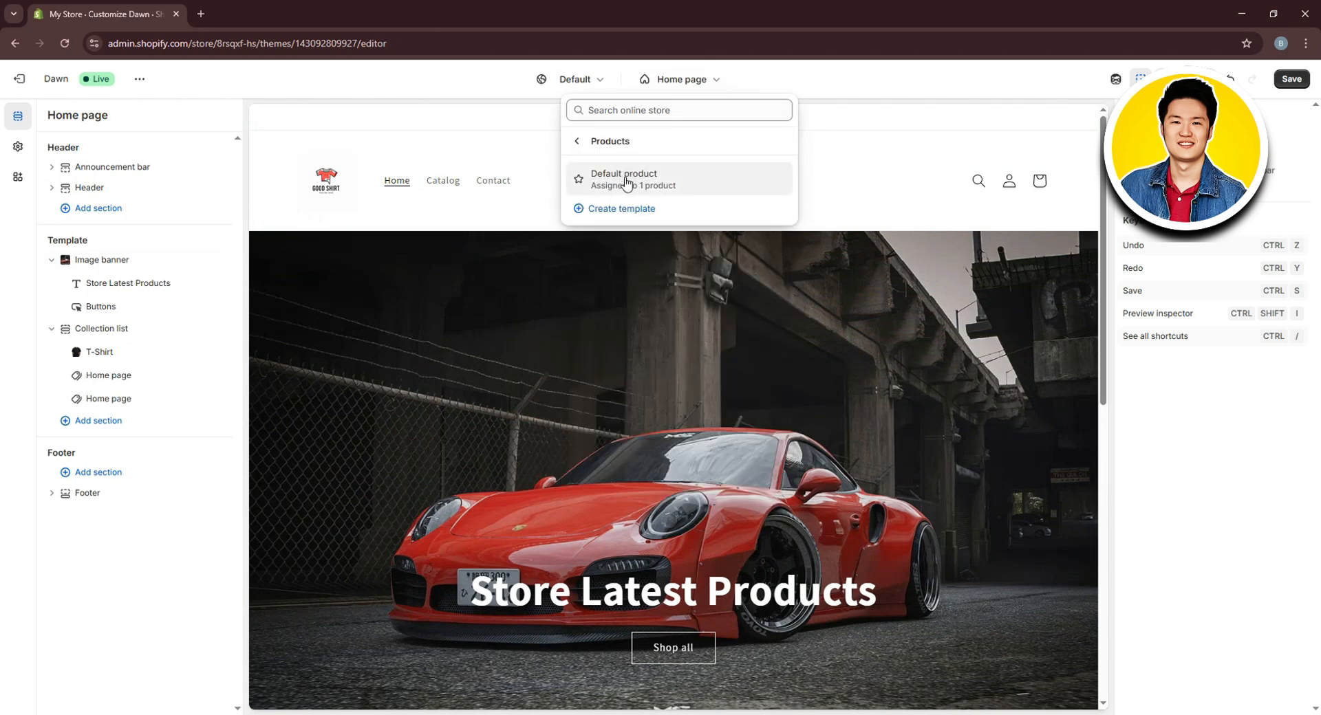
pyautogui.click(628, 180)
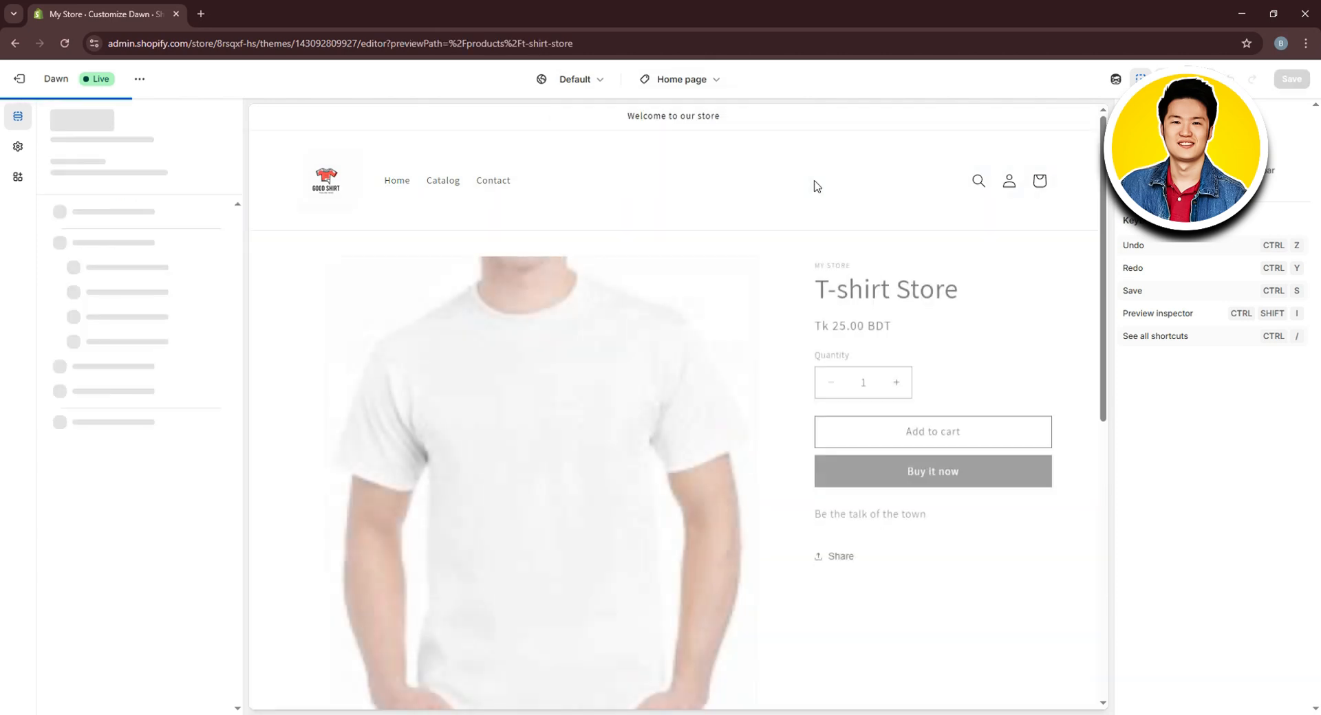
pyautogui.scroll(-1, 785, 275)
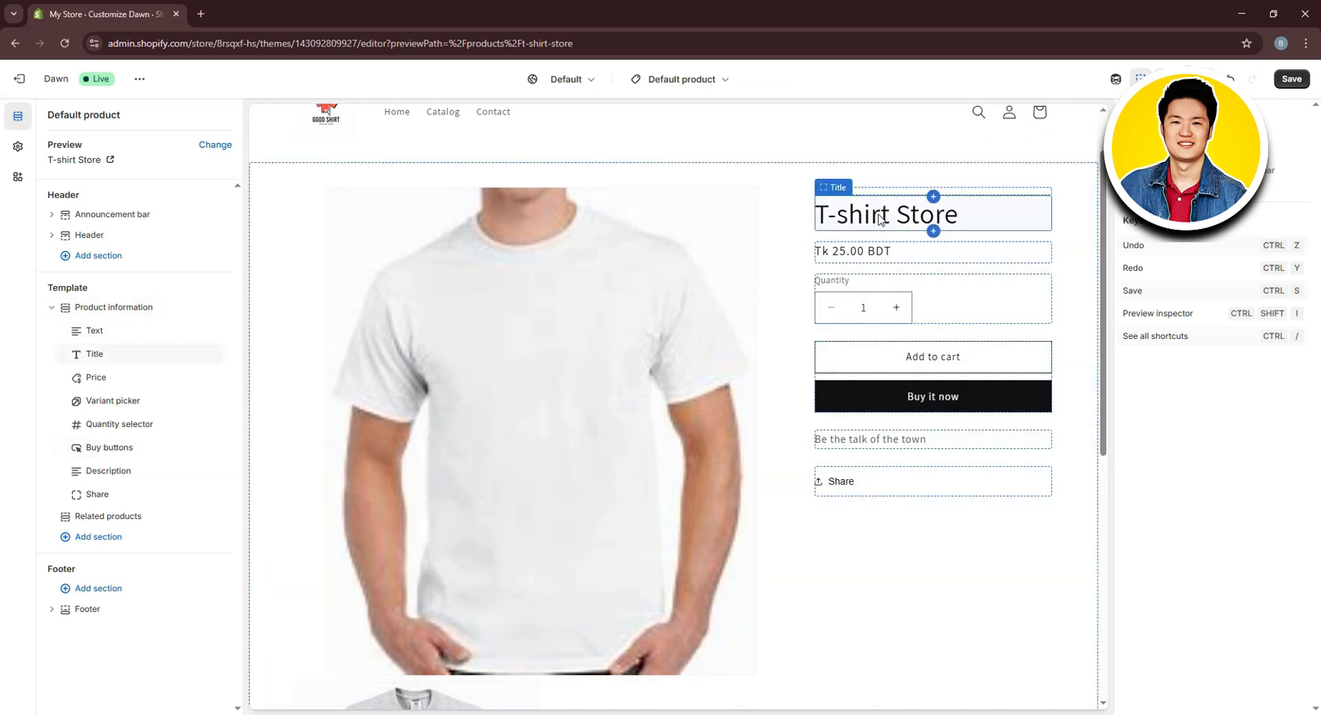
# Review the product page's title, price, quantity, buy-button and description blocks
pyautogui.click(924, 219)
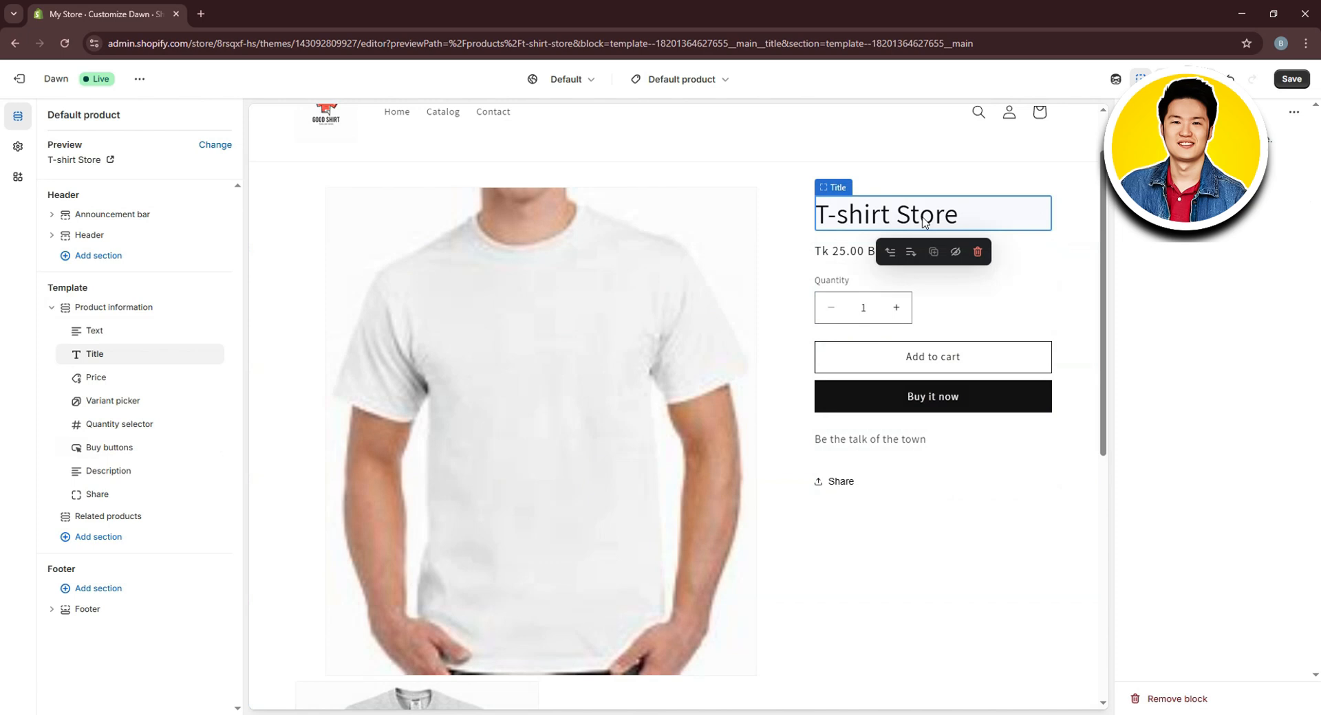
pyautogui.click(860, 254)
pyautogui.click(848, 314)
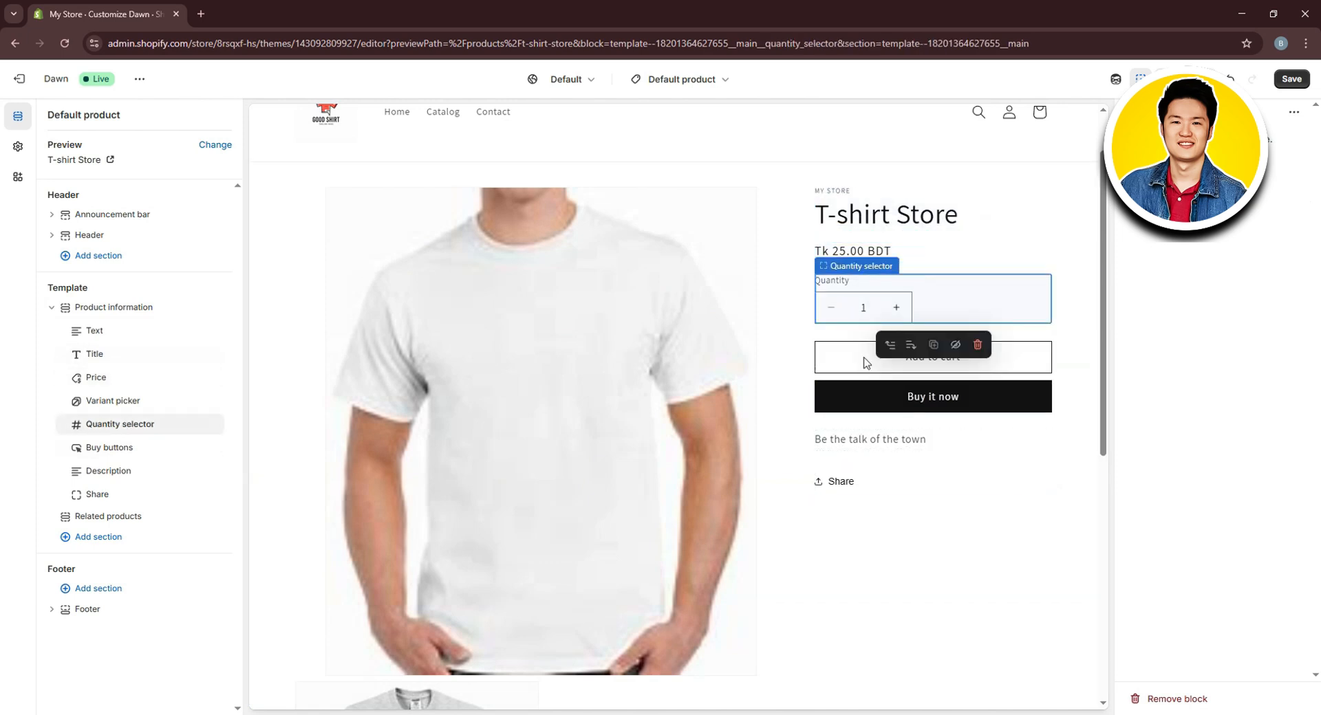
pyautogui.click(924, 398)
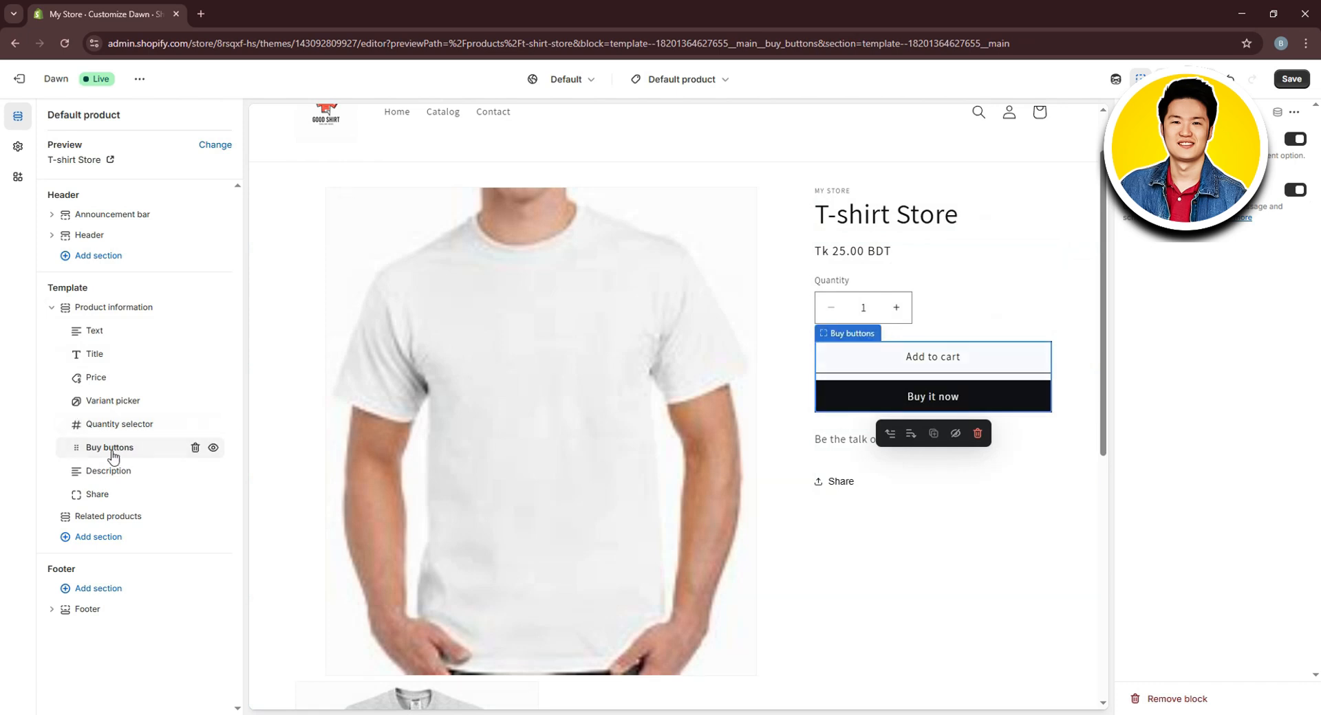
pyautogui.click(114, 355)
pyautogui.click(122, 379)
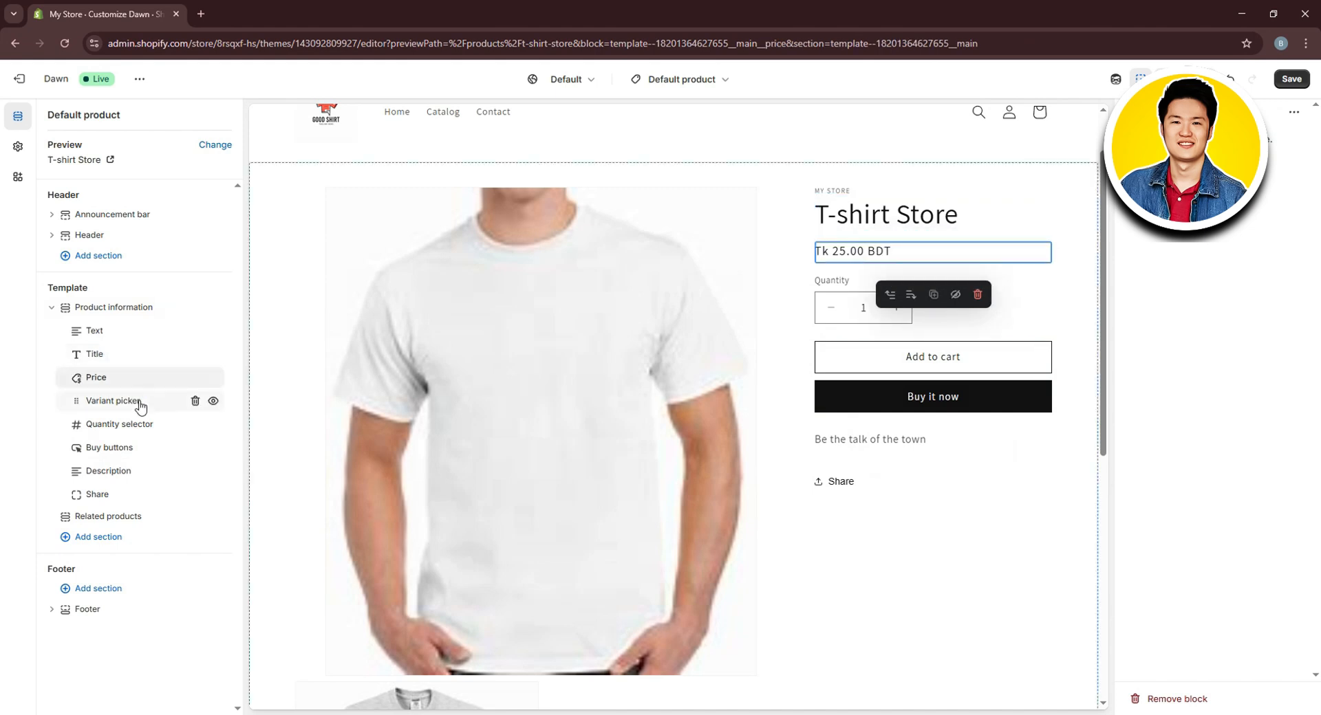
pyautogui.click(133, 475)
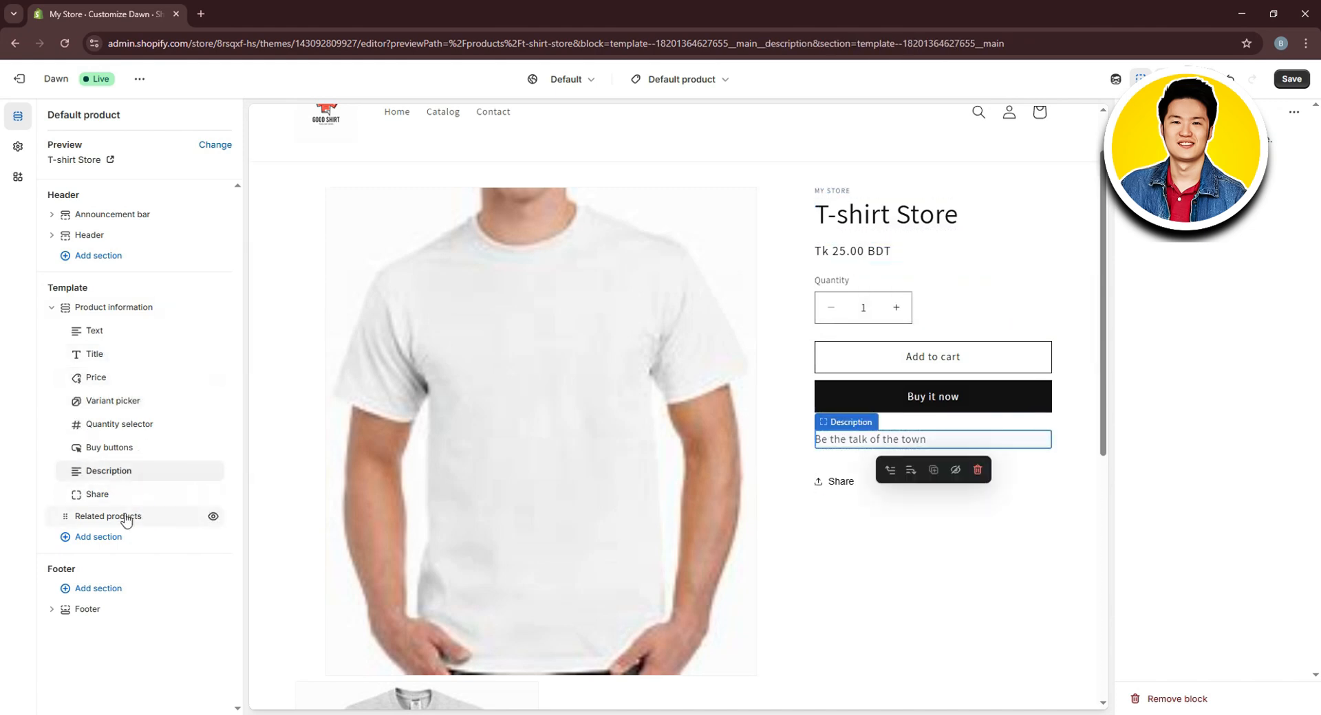
# Save the product page theme changes without adding a section
pyautogui.click(105, 541)
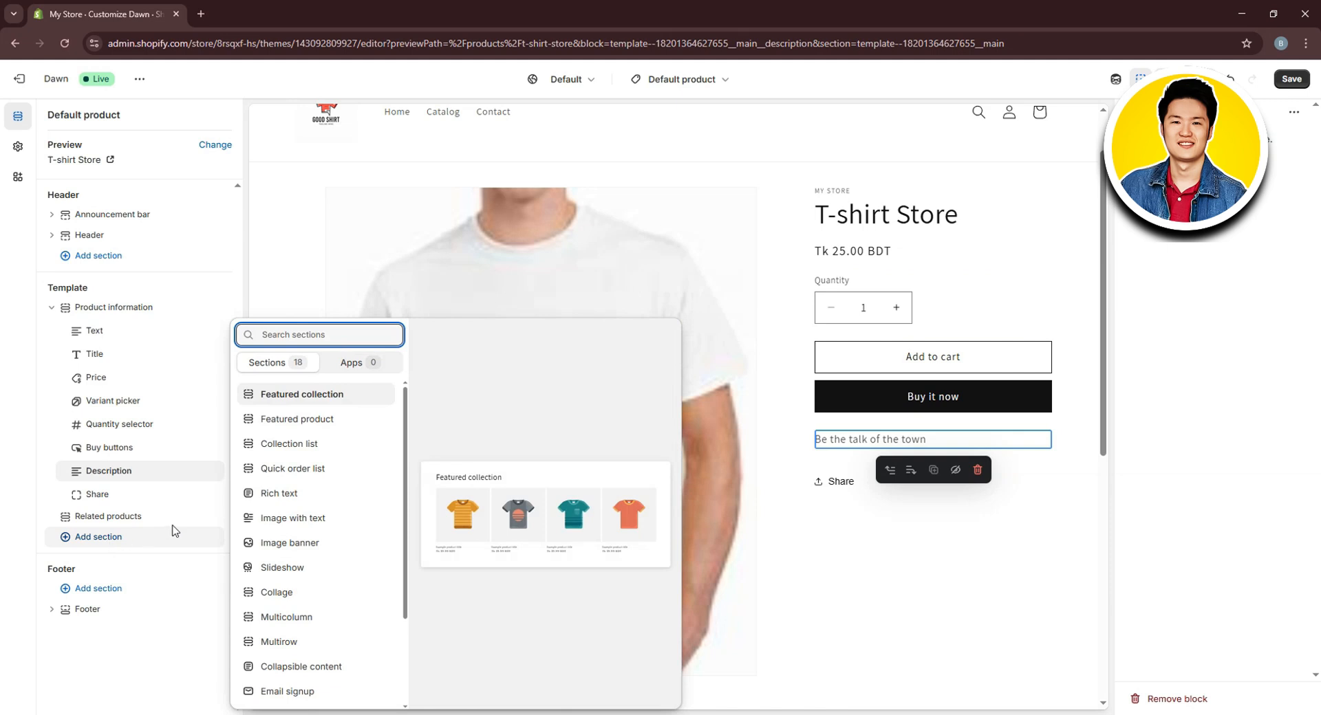
pyautogui.click(6, 424)
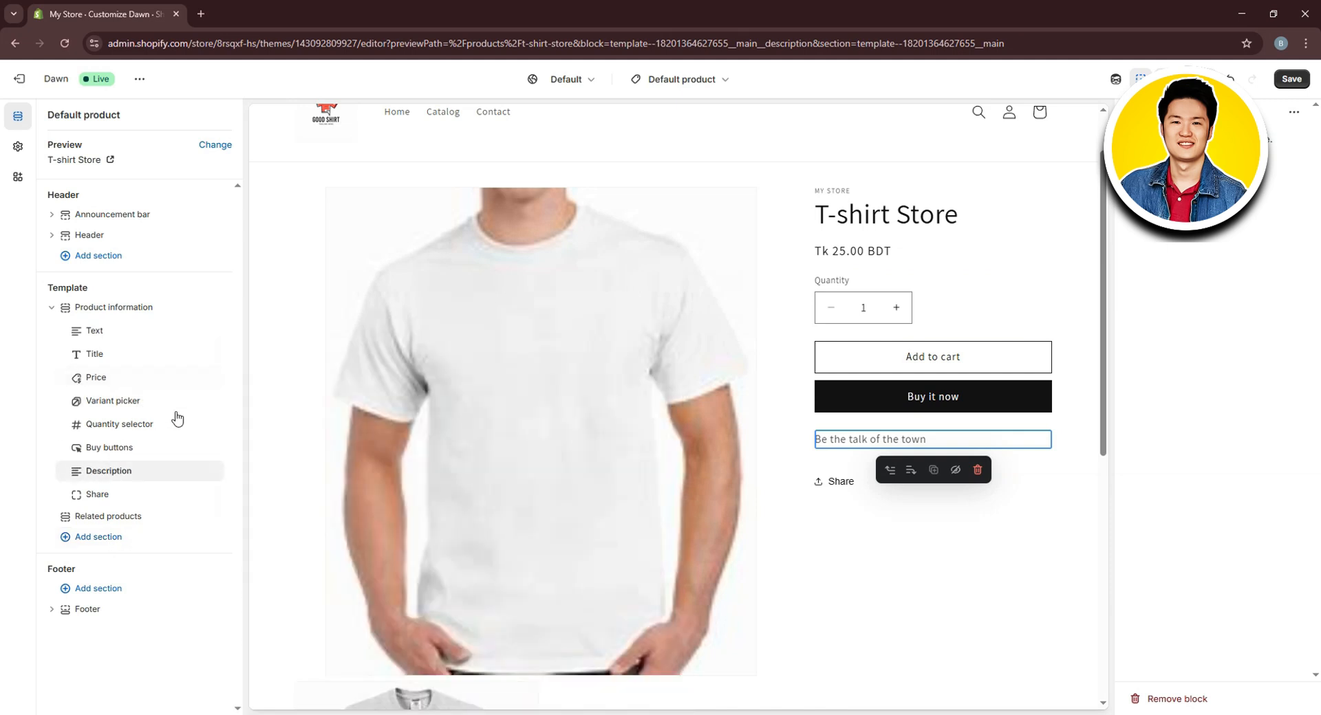
pyautogui.scroll(1, 380, 323)
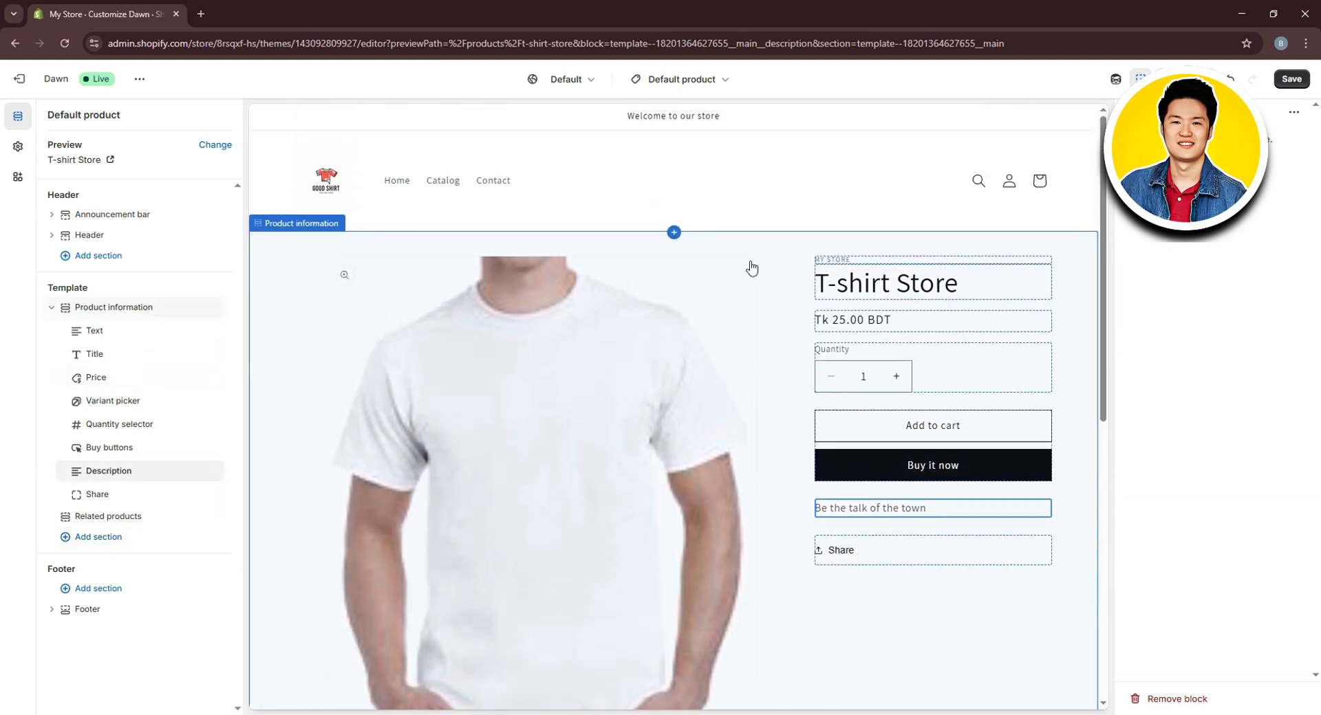
pyautogui.click(1293, 79)
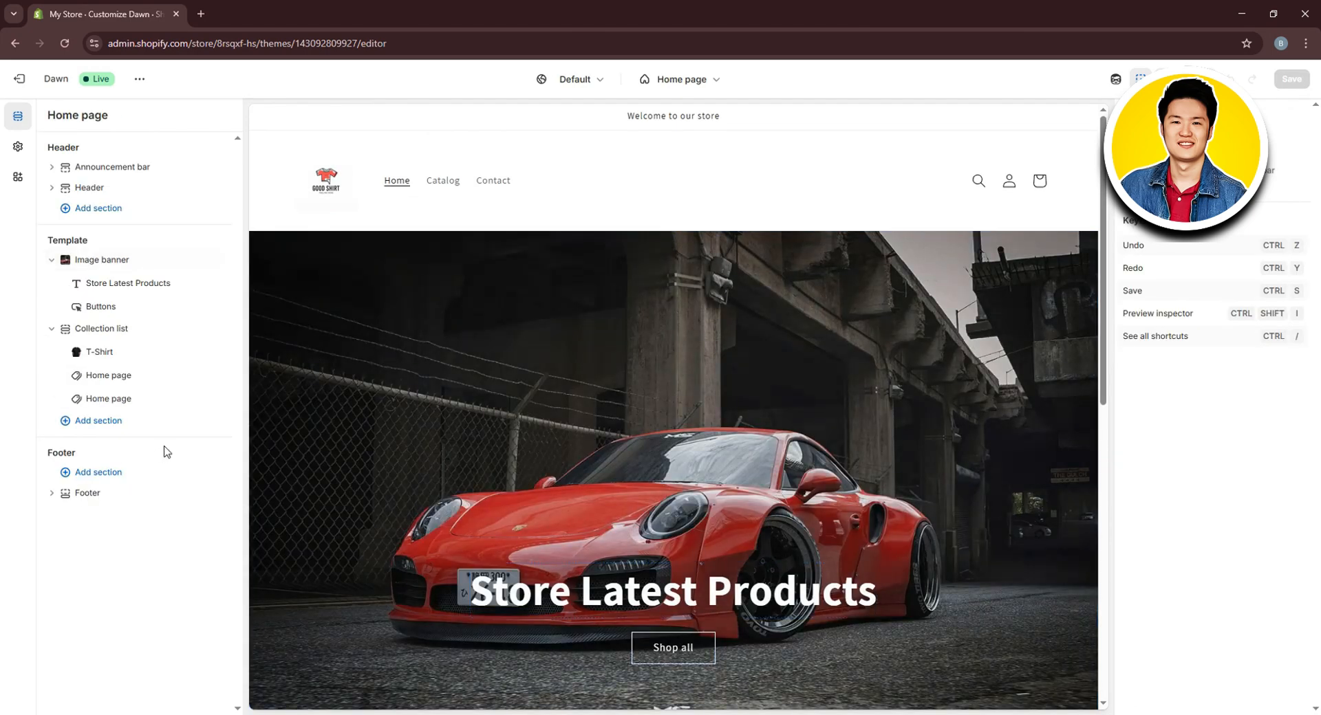
# Add an Email signup section to the home page's footer area
pyautogui.scroll(-9, 428, 414)
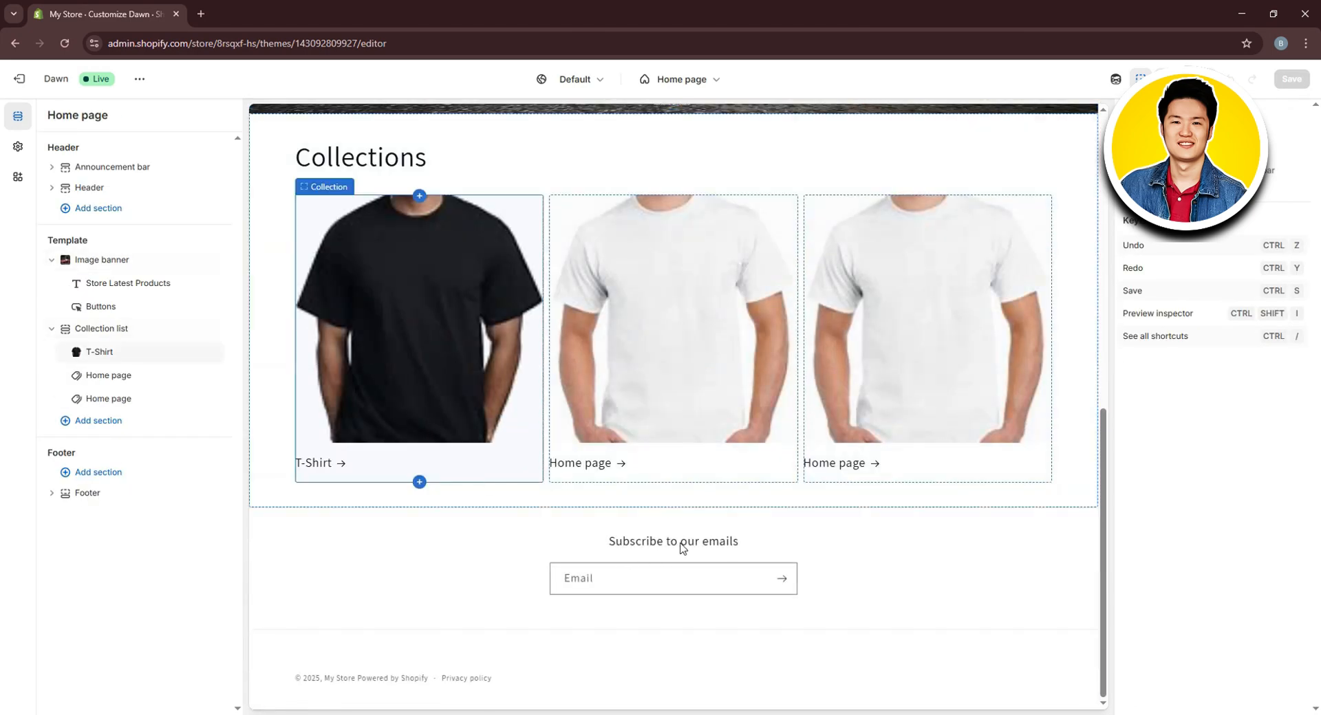
pyautogui.click(103, 481)
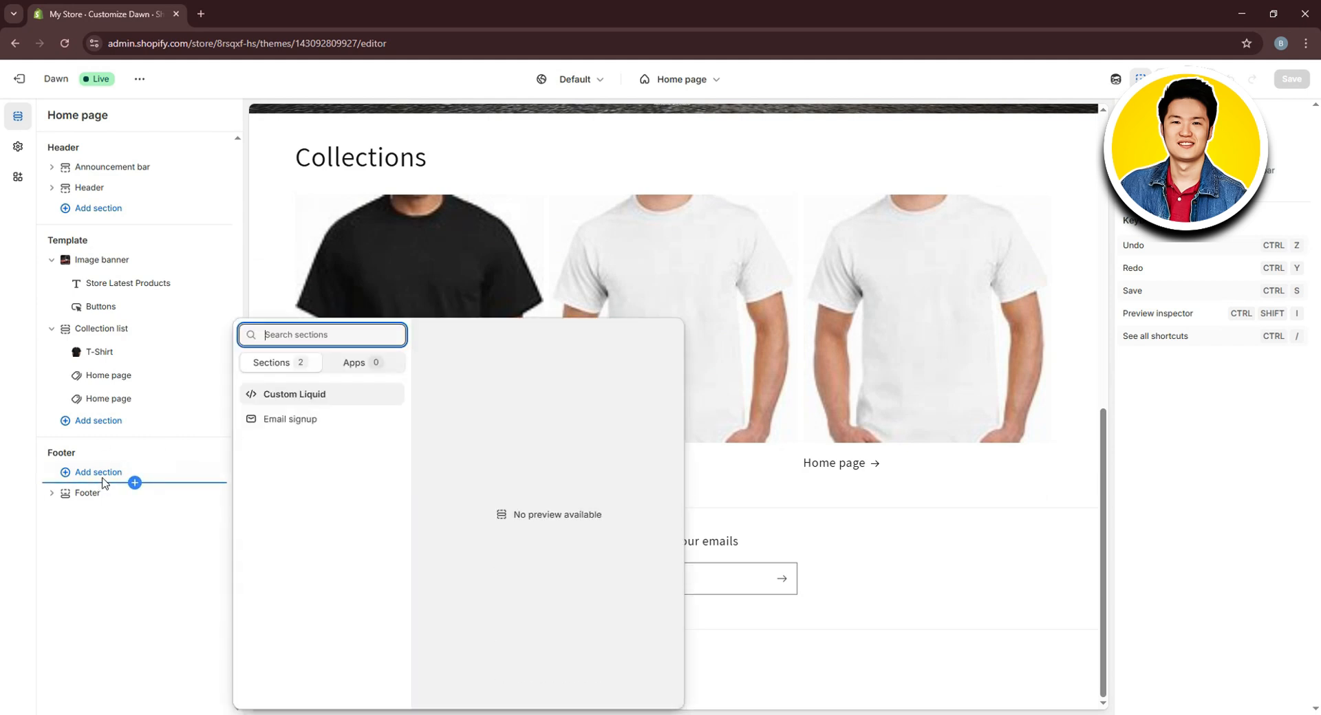
pyautogui.click(288, 421)
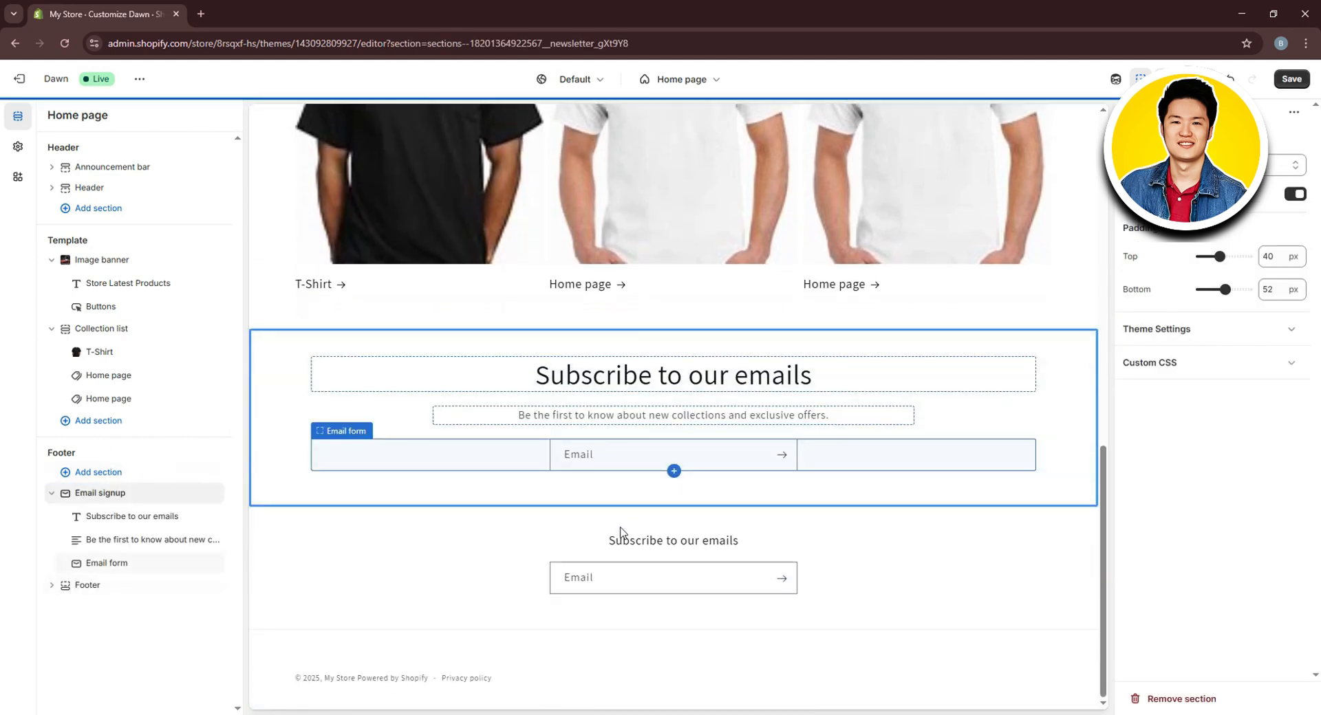
# Review the Email signup heading and form blocks, then hide the Footer section
pyautogui.click(736, 573)
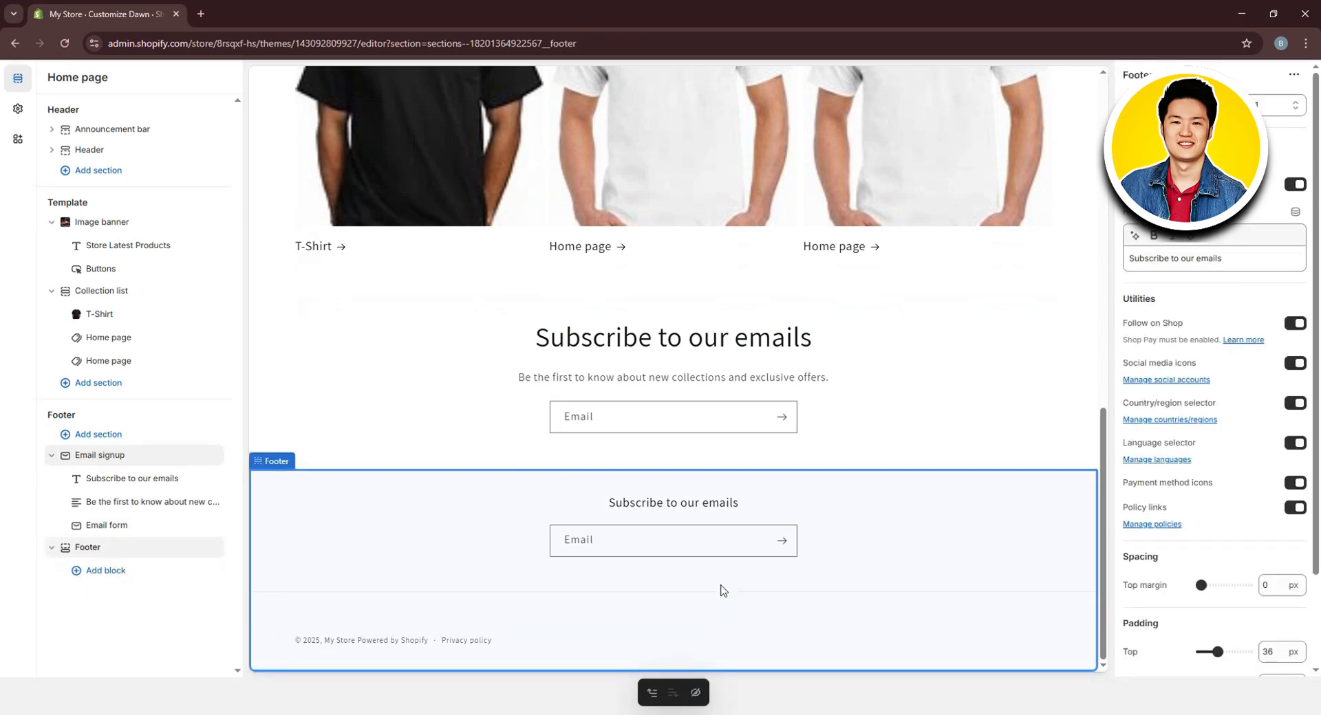
pyautogui.click(141, 490)
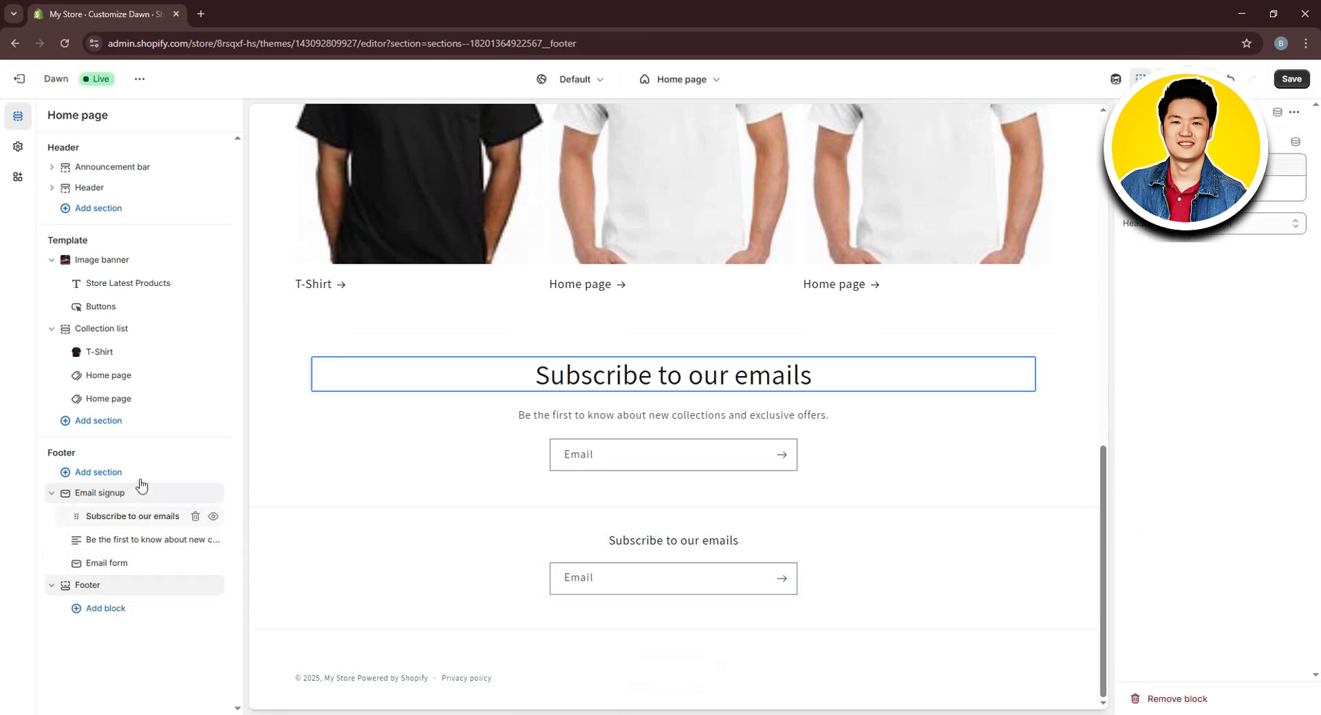
pyautogui.click(141, 534)
pyautogui.press('Escape')
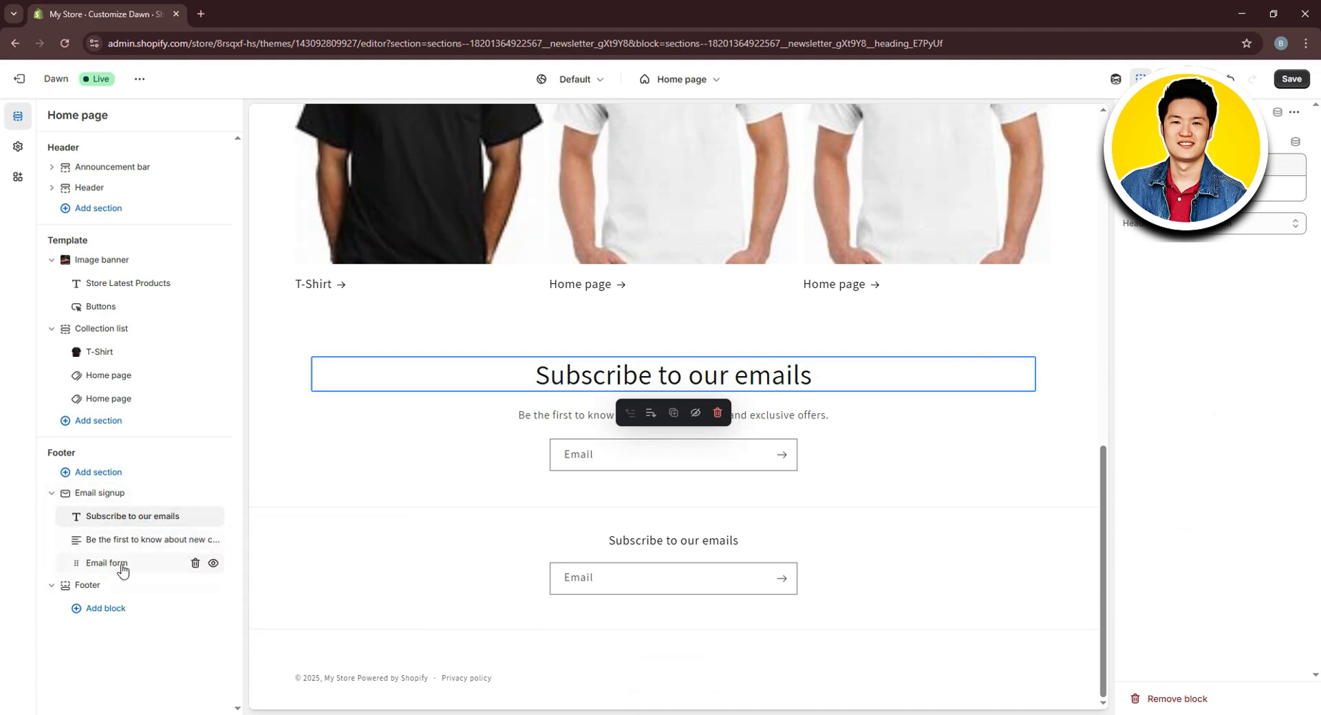
pyautogui.click(122, 567)
pyautogui.click(708, 582)
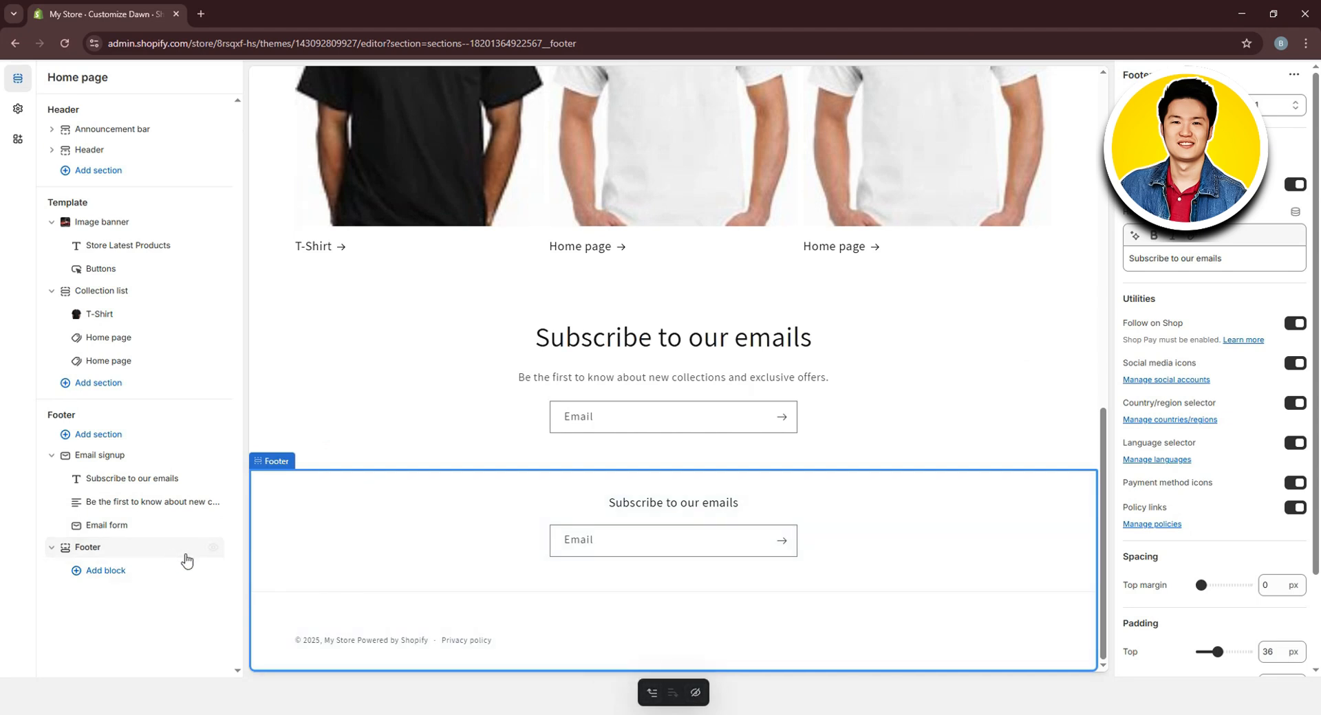
pyautogui.click(213, 548)
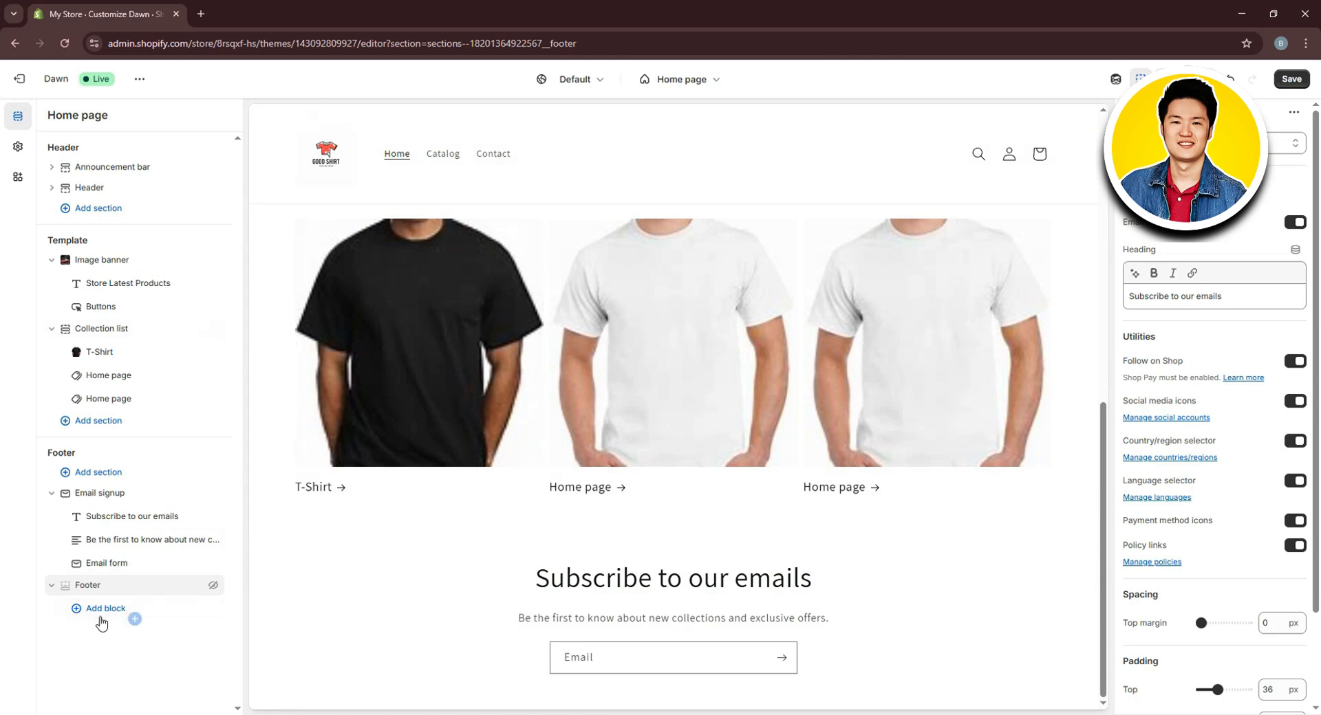
# Add a Menu block and a Brand information block to the footer
pyautogui.click(106, 610)
pyautogui.click(106, 610)
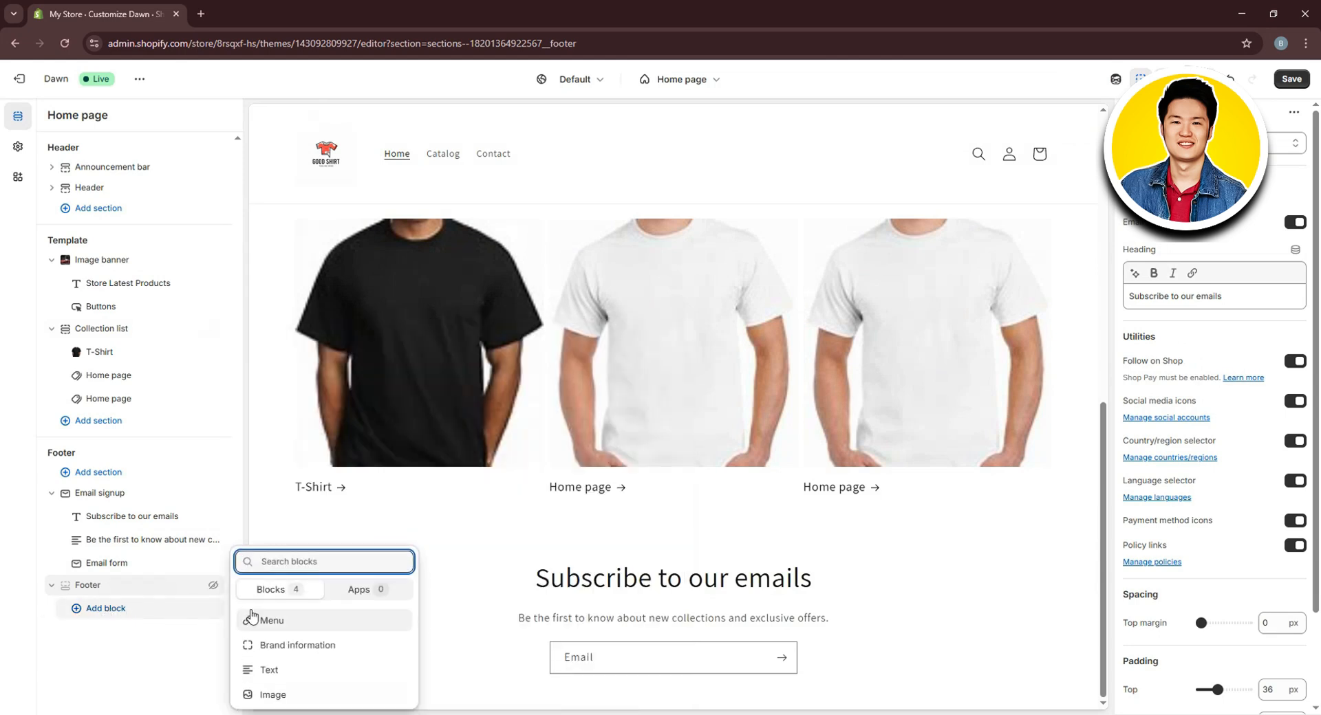
pyautogui.click(273, 621)
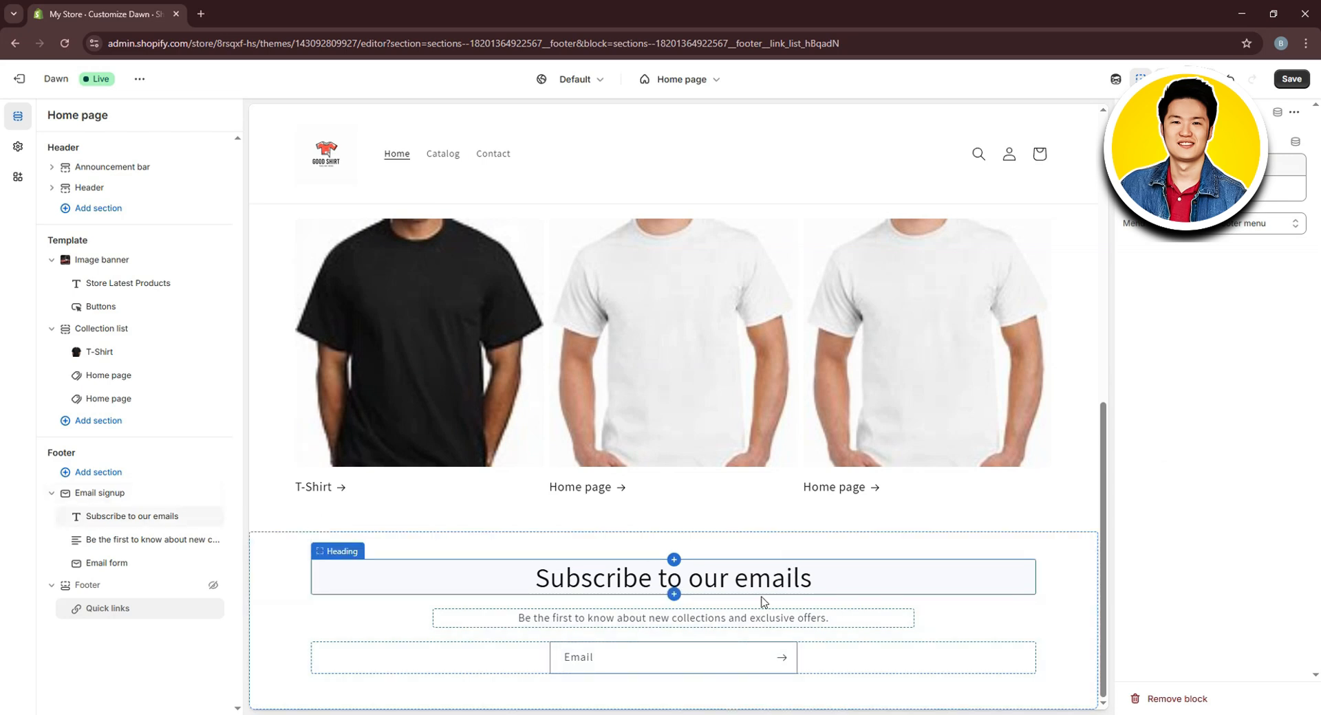
pyautogui.click(145, 621)
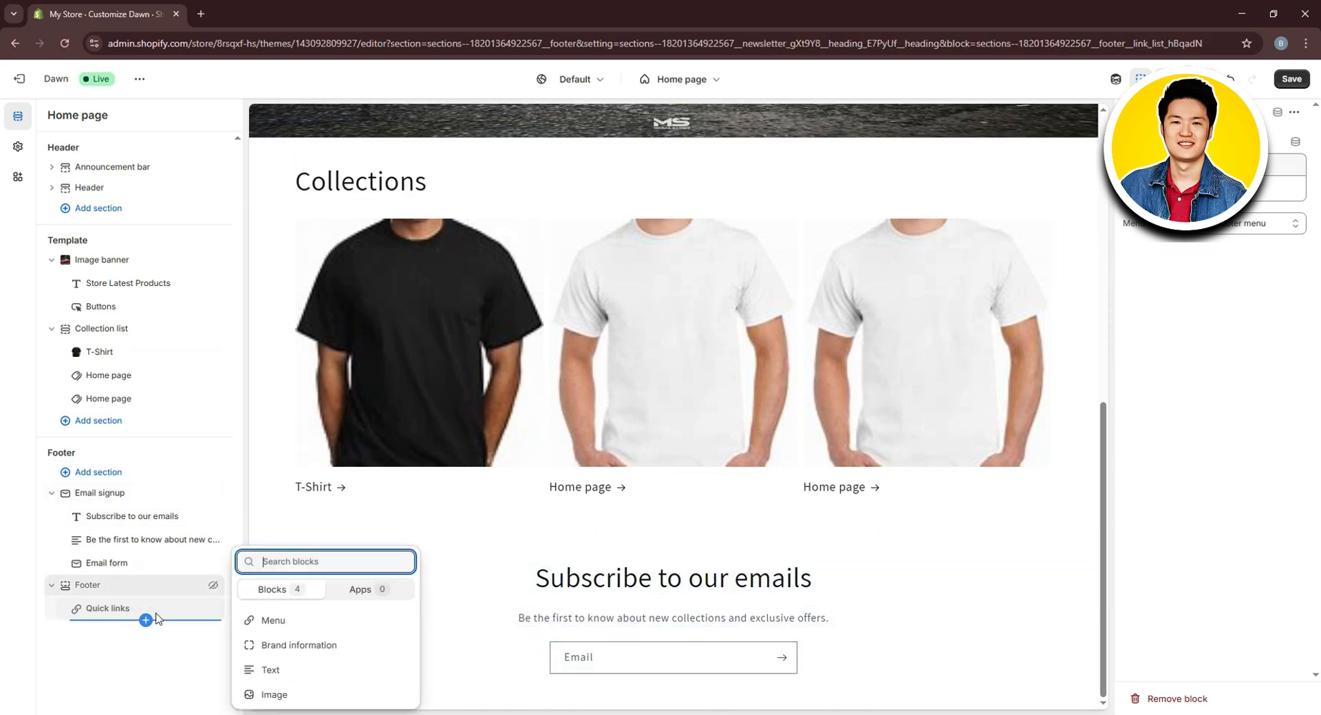
pyautogui.click(296, 645)
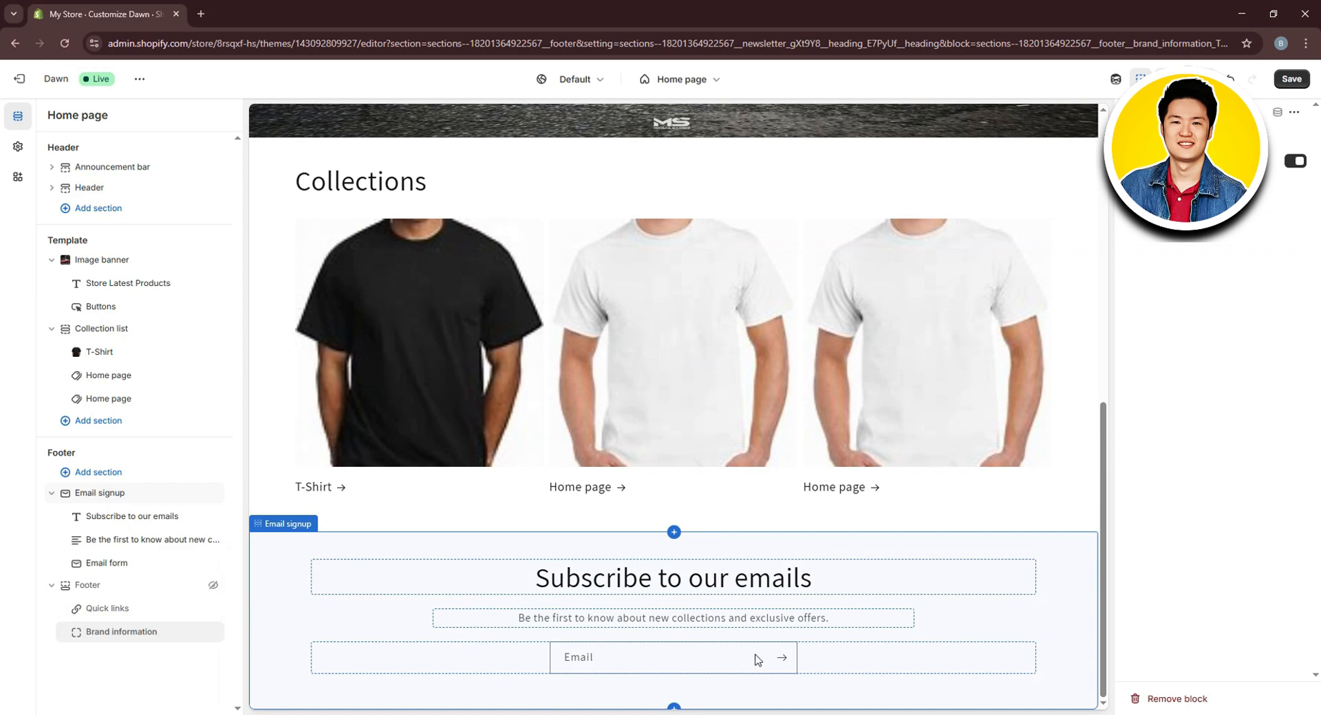
# Save the home page theme changes and return to the Themes list
pyautogui.scroll(10, 415, 549)
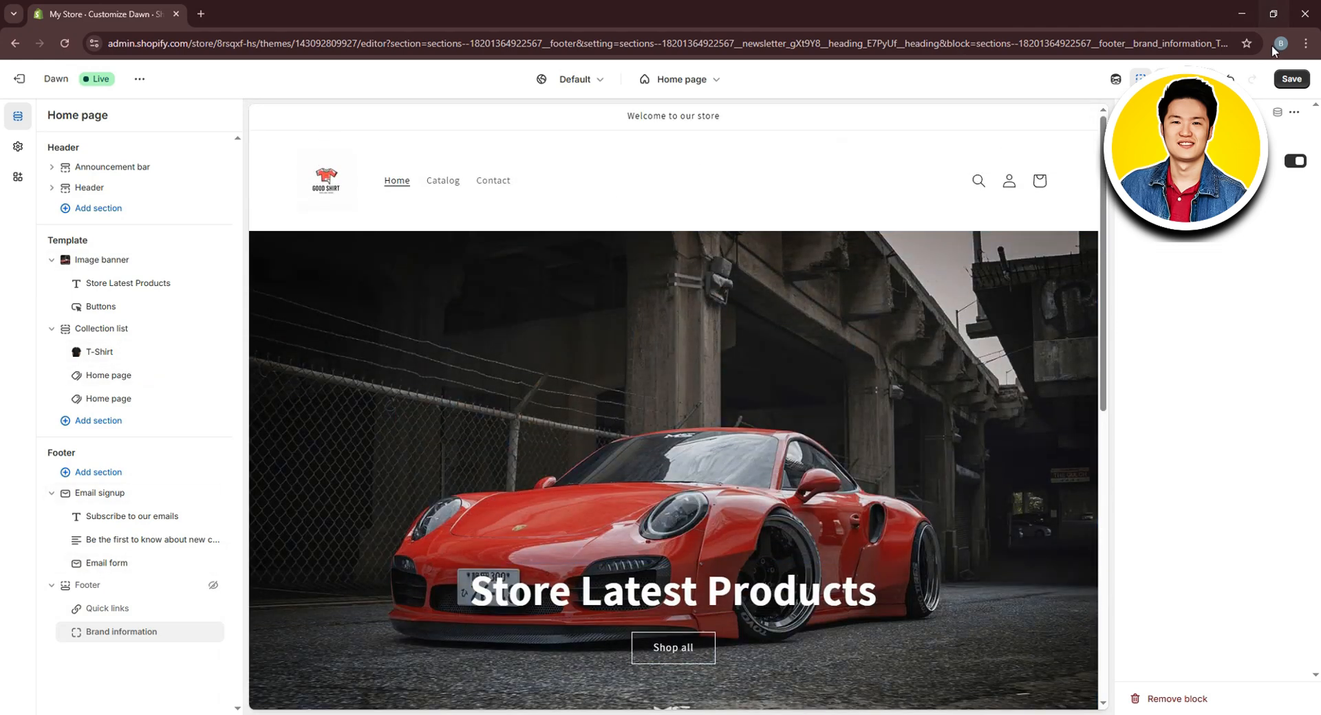
pyautogui.click(1297, 81)
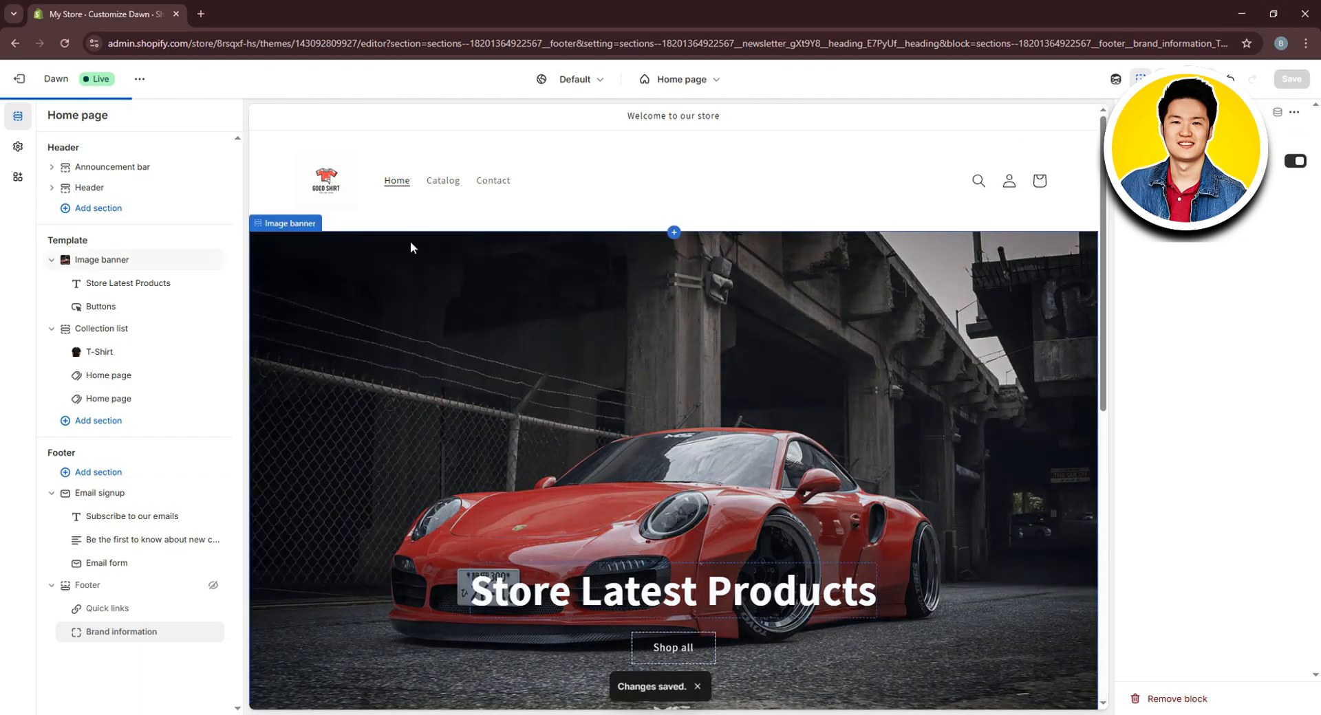
pyautogui.click(26, 79)
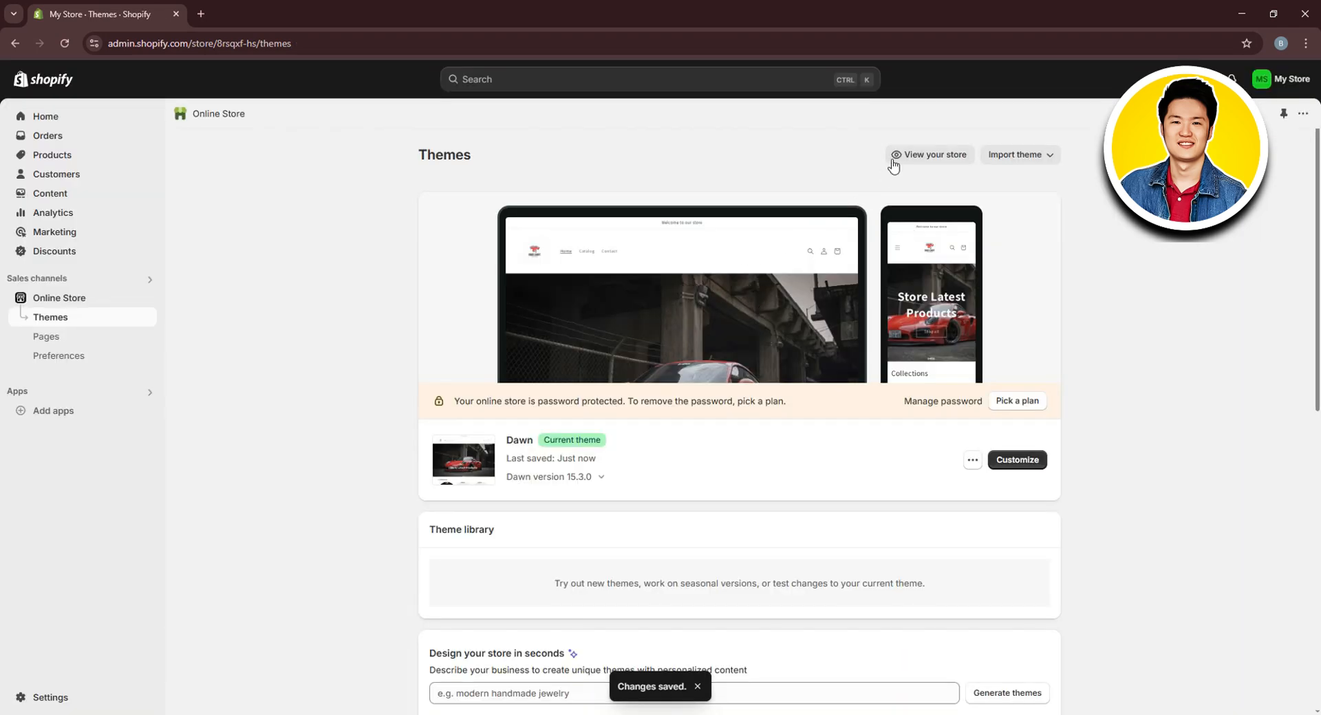
# Open the live storefront and browse the Home page collection and the T-shirt Store product page
pyautogui.click(934, 157)
pyautogui.scroll(-7, 1022, 377)
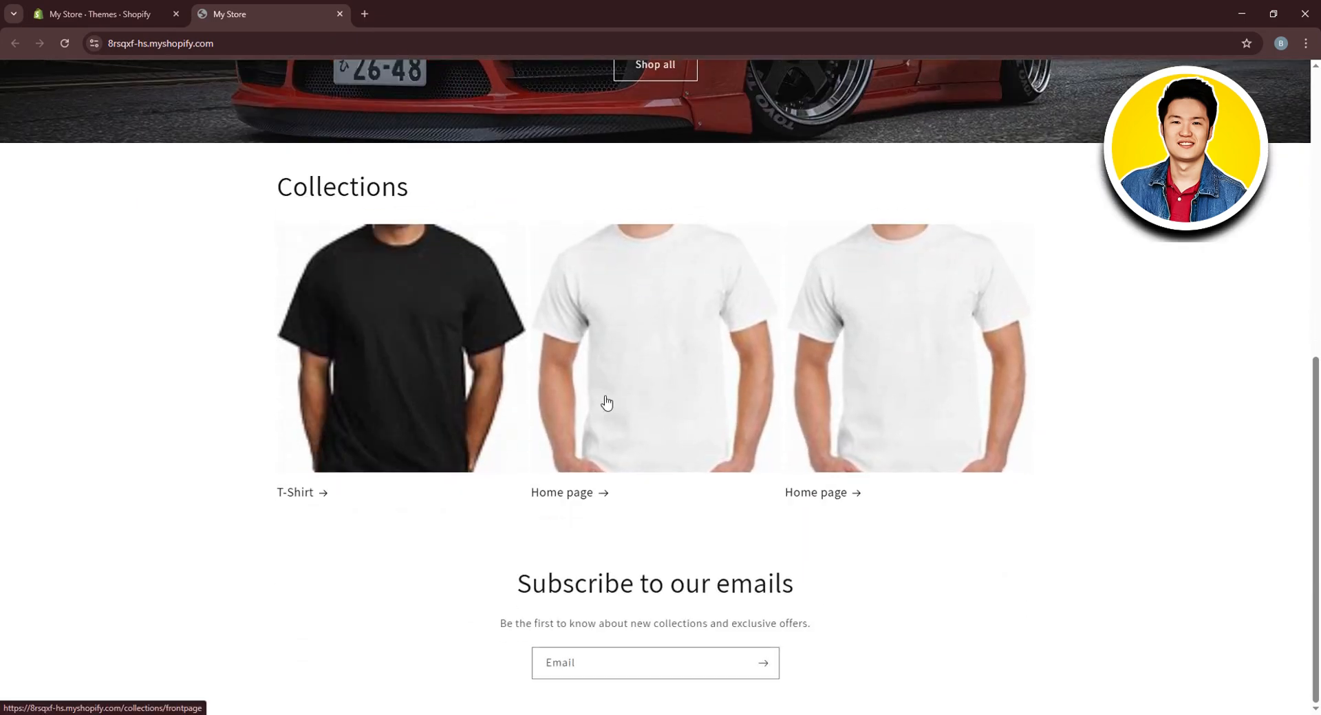
pyautogui.click(607, 403)
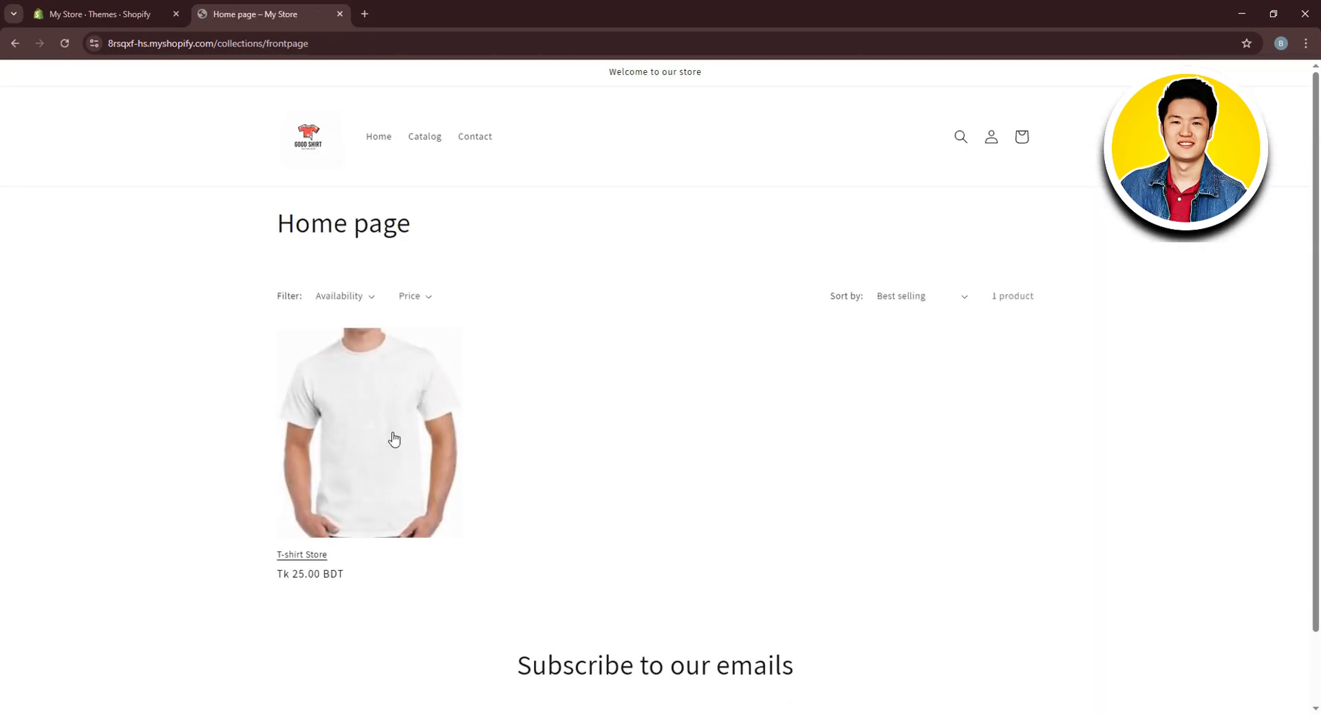
pyautogui.click(392, 442)
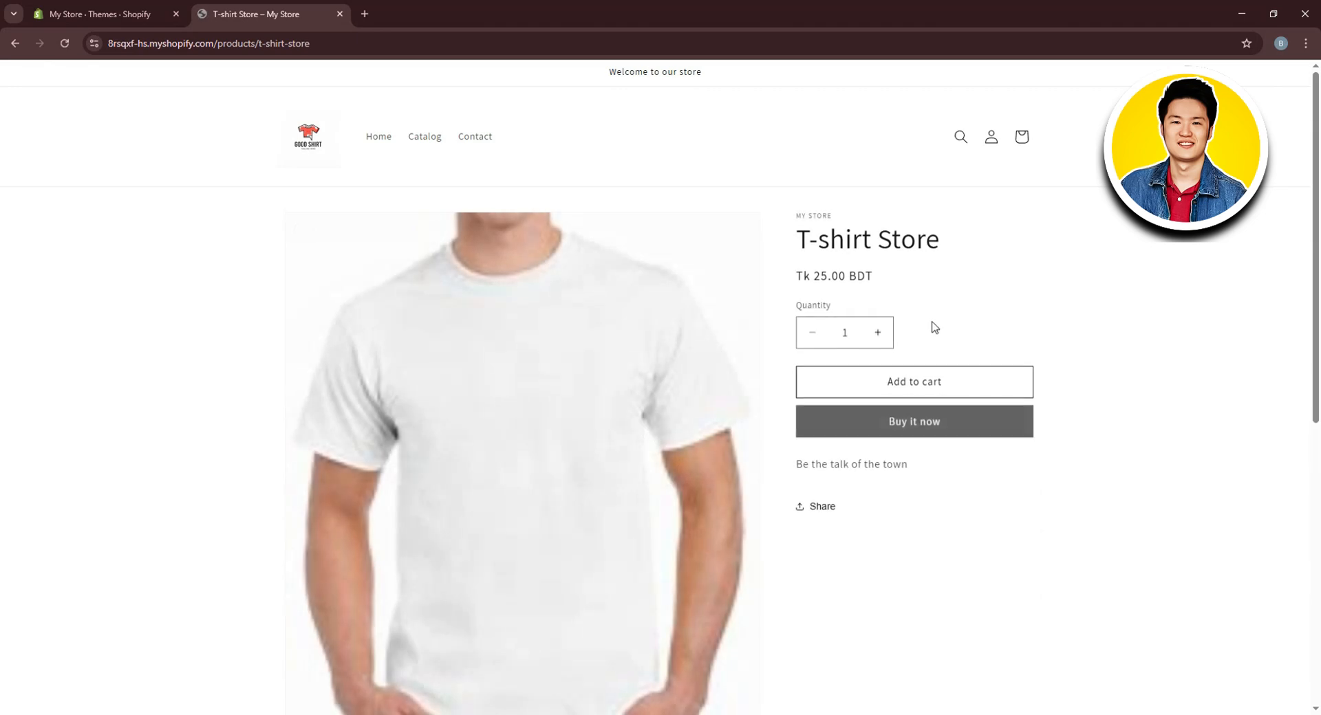
pyautogui.scroll(-2, 825, 540)
pyautogui.scroll(1, 822, 543)
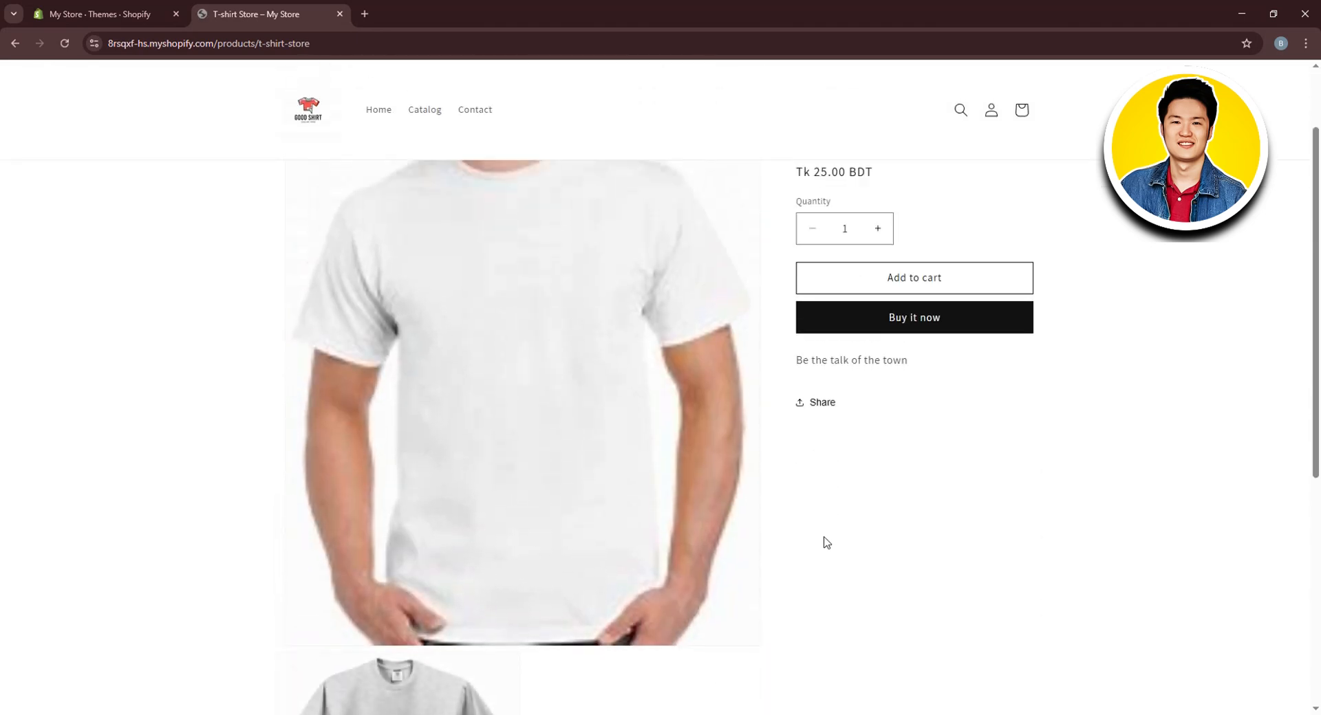
pyautogui.scroll(-2, 770, 543)
pyautogui.scroll(2, 408, 511)
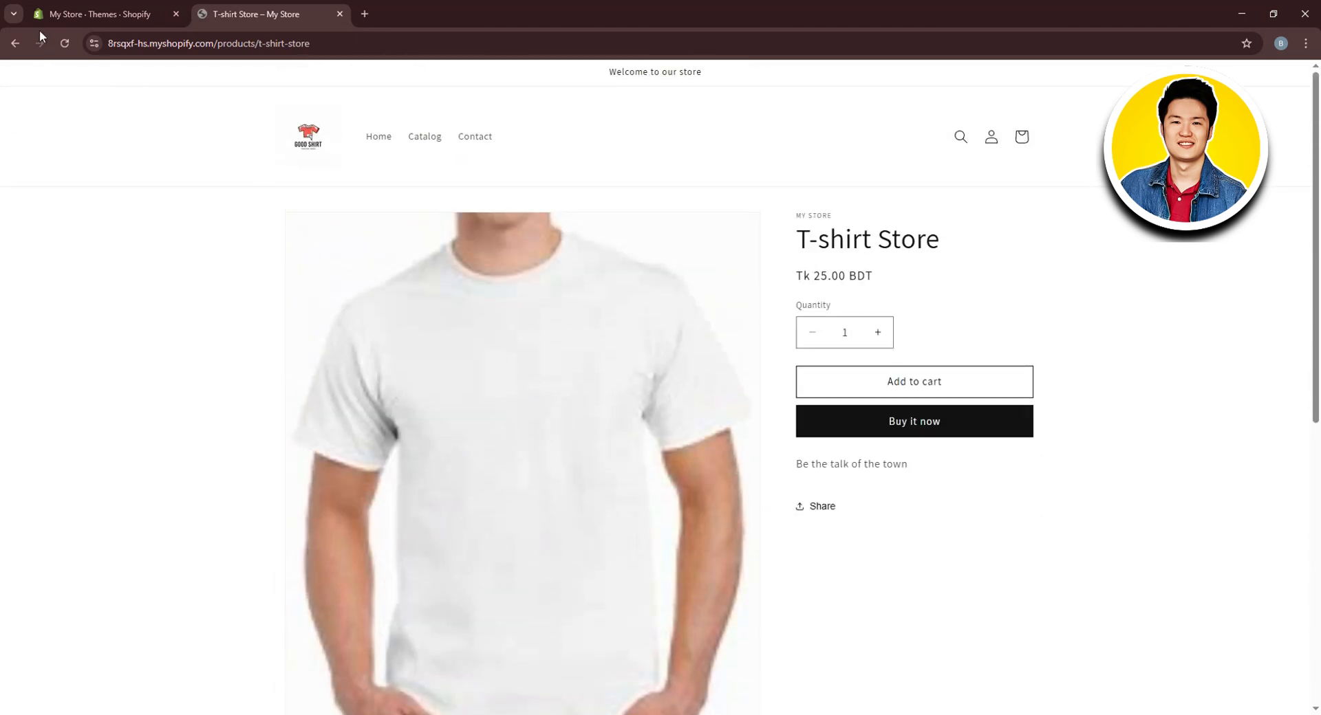
# Return to the store home page and test the email signup form by submitting it empty
pyautogui.click(15, 43)
pyautogui.scroll(-2, 431, 363)
pyautogui.scroll(2, 510, 421)
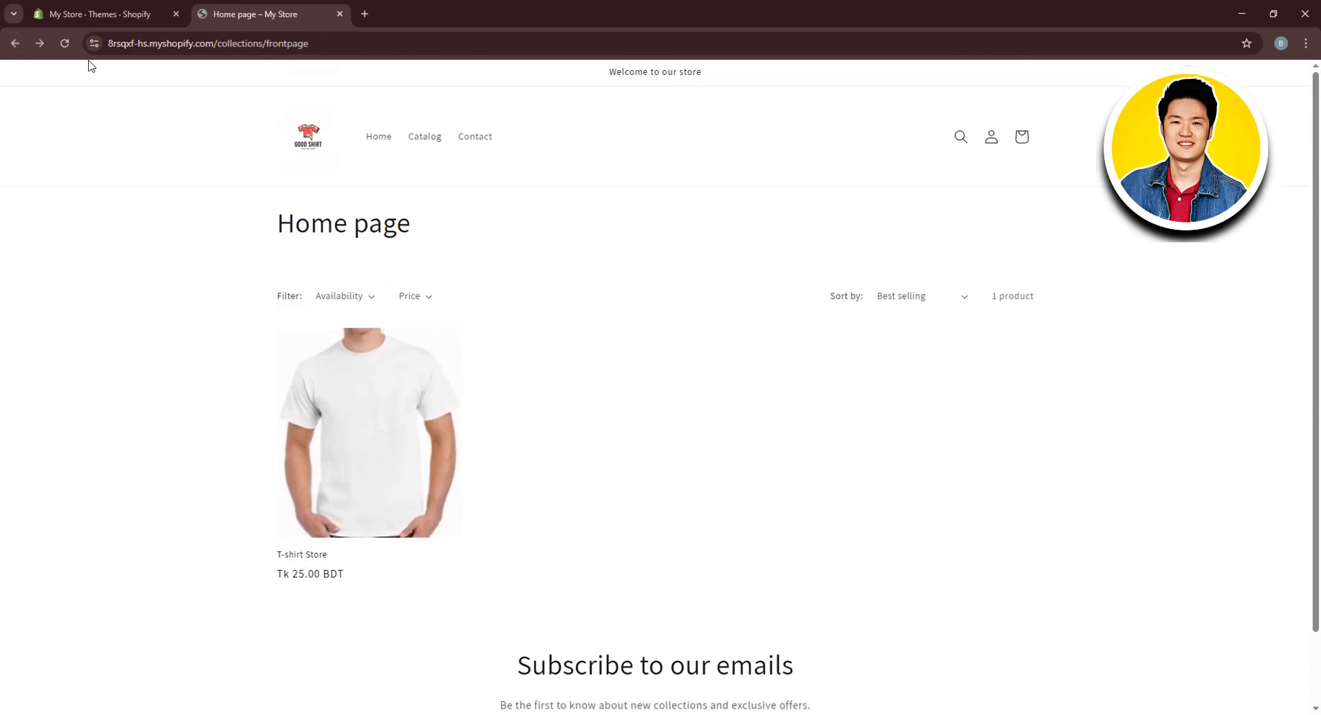
pyautogui.click(15, 43)
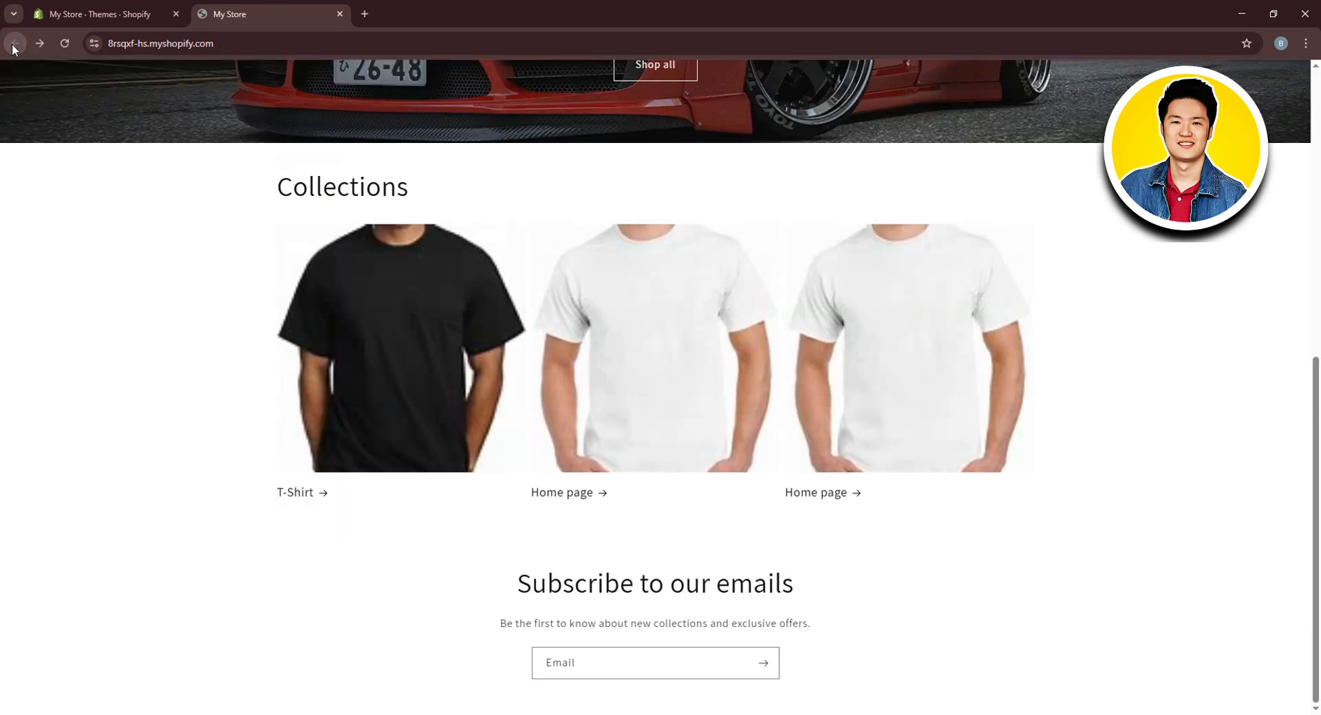
pyautogui.click(769, 665)
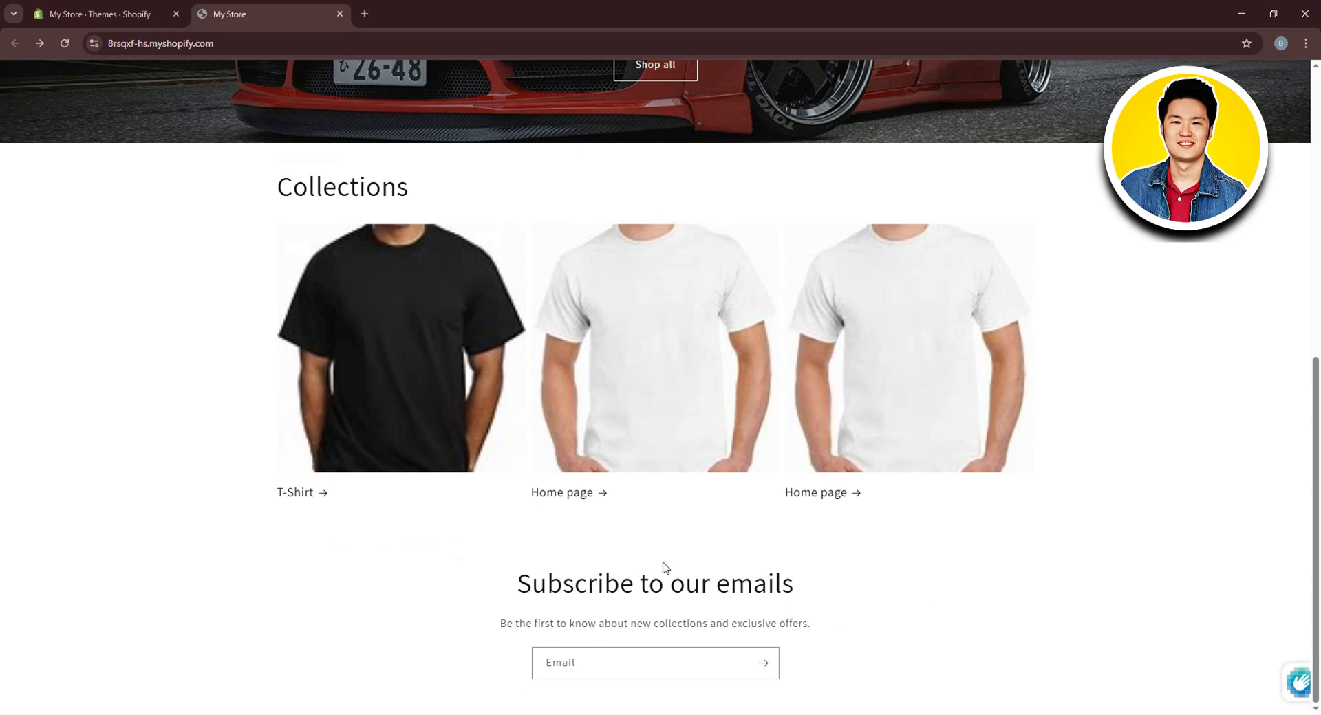
pyautogui.scroll(8, 665, 567)
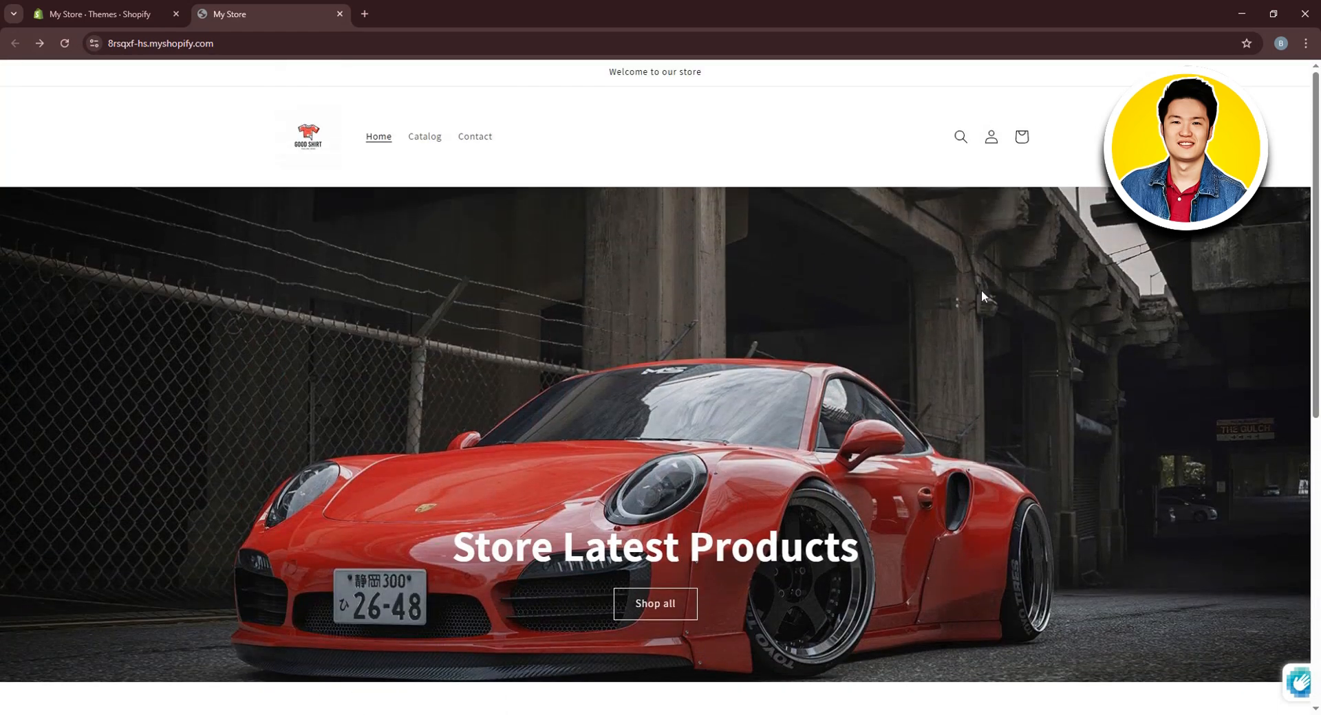